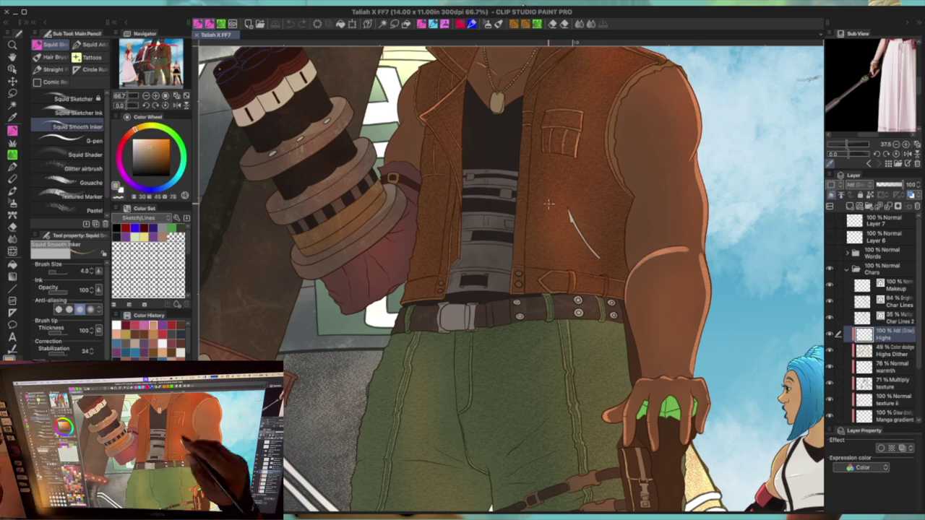
Step: Erase the bright highlight along the pointed edge of the vest's lapel on the gun-arm side, on the Highs layer
scroll(614, 289, up, 3)
alt+click(552, 345)
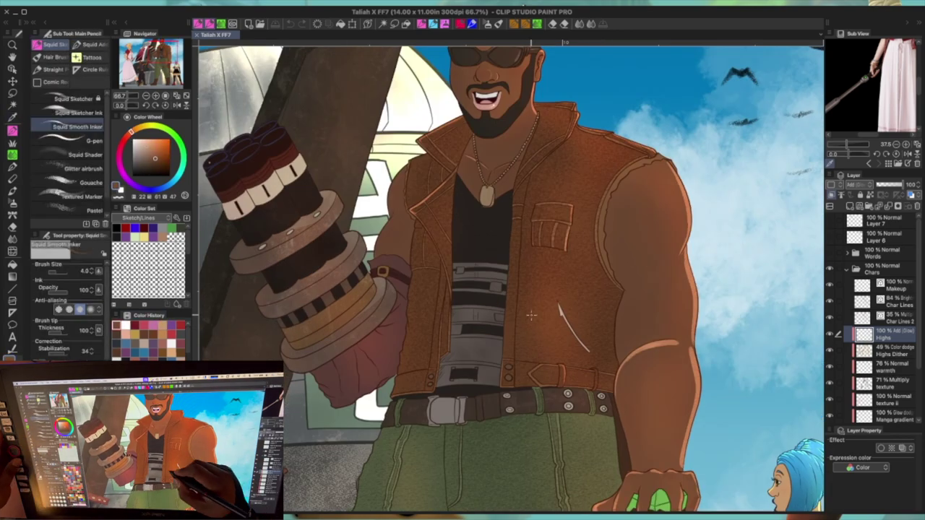
key(ctrl+plus)
key(ctrl+plus)
key(e)
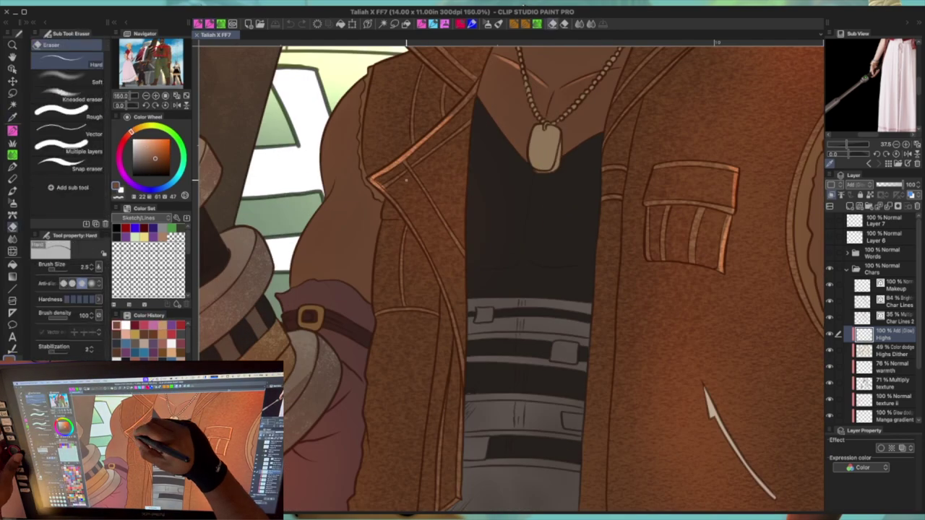
drag(393, 203, 372, 181)
Step: Ink thin orange-brown highlights down the vest's front opening edge and on the small loops beside the chest pocket
key(p)
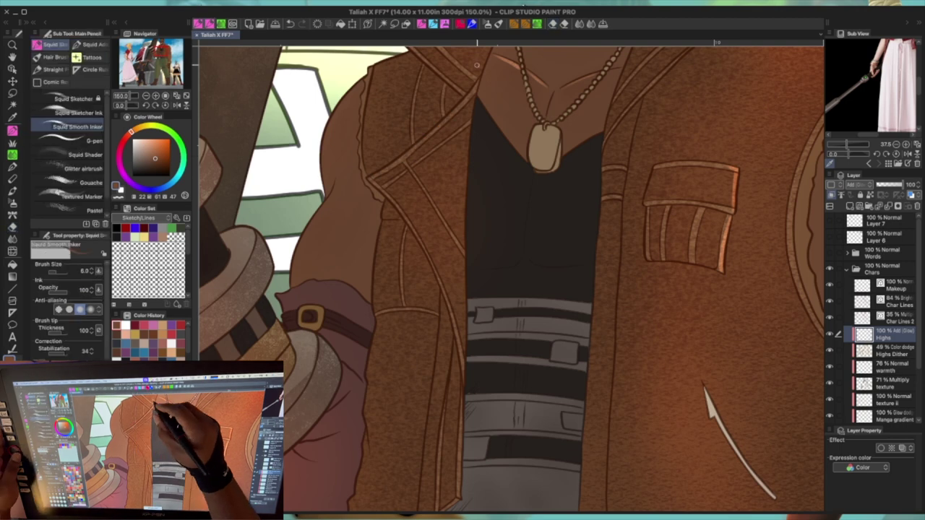
mouse_move(476, 81)
mouse_down()
mouse_move(373, 178)
mouse_move(425, 246)
mouse_move(454, 312)
mouse_move(464, 371)
mouse_up()
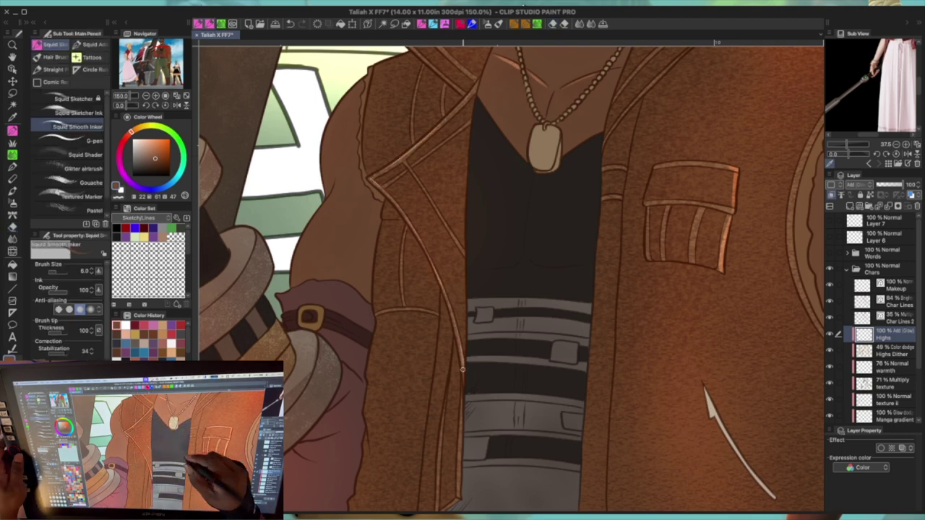
drag(749, 151, 612, 182)
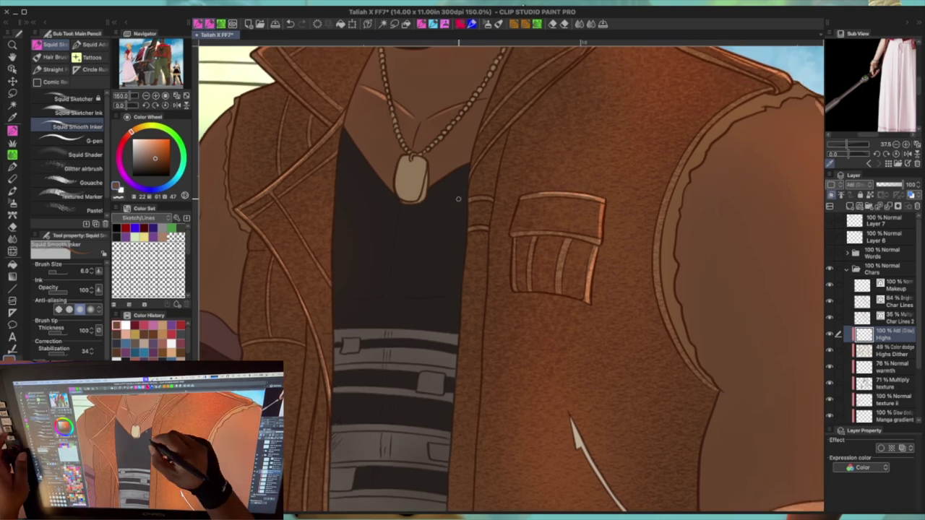
drag(565, 59, 573, 182)
mouse_move(524, 227)
mouse_down()
mouse_move(460, 310)
mouse_move(575, 177)
mouse_up()
drag(596, 297, 586, 146)
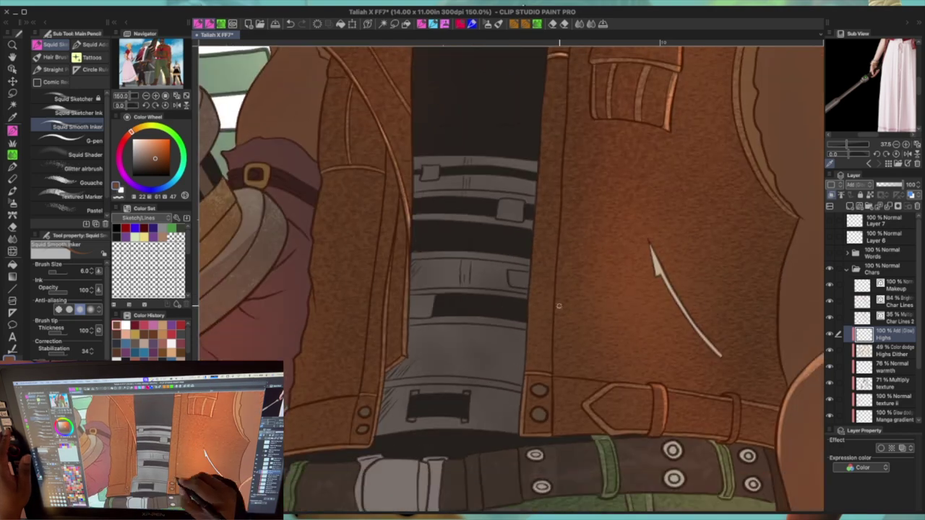
Step: Ink highlights along the vest's lower front panel and hem, its collar edge and its armhole seam
drag(373, 441, 387, 283)
mouse_move(406, 352)
mouse_down()
mouse_move(412, 227)
mouse_move(383, 133)
mouse_up()
drag(564, 195, 395, 212)
mouse_move(650, 66)
mouse_down()
mouse_move(612, 145)
mouse_move(541, 186)
mouse_move(506, 249)
mouse_up()
key(ctrl+z)
mouse_move(547, 180)
mouse_down()
mouse_move(577, 158)
mouse_move(504, 251)
mouse_move(491, 298)
mouse_up()
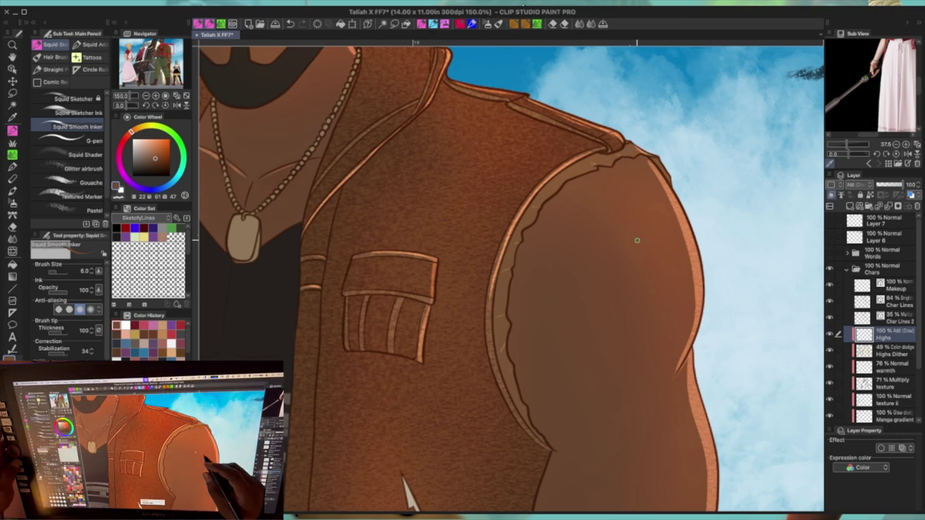
Step: Ink highlights on the metal studs and panel edge at the vest's hem with brush size 8
scroll(636, 240, down, 3)
drag(640, 318, 640, 246)
scroll(646, 252, up, 1)
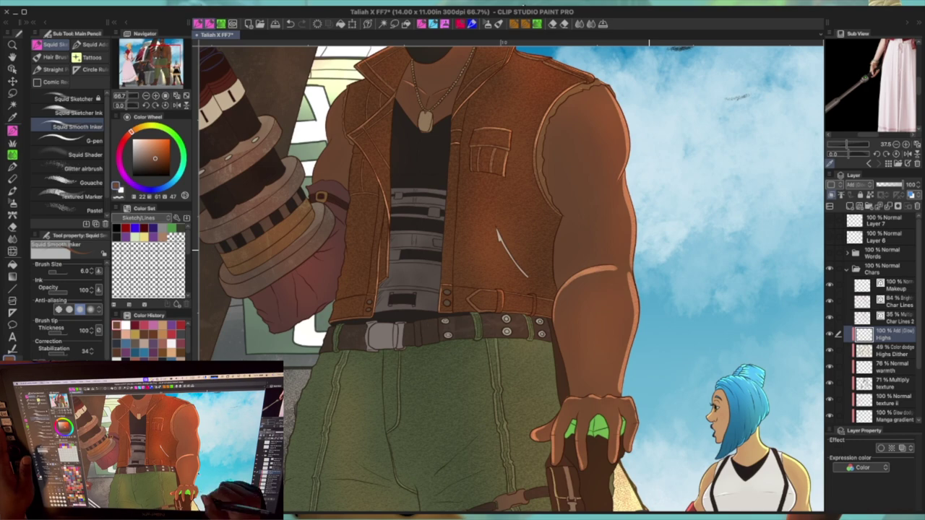
drag(463, 274, 633, 334)
drag(549, 311, 516, 269)
scroll(590, 282, up, 3)
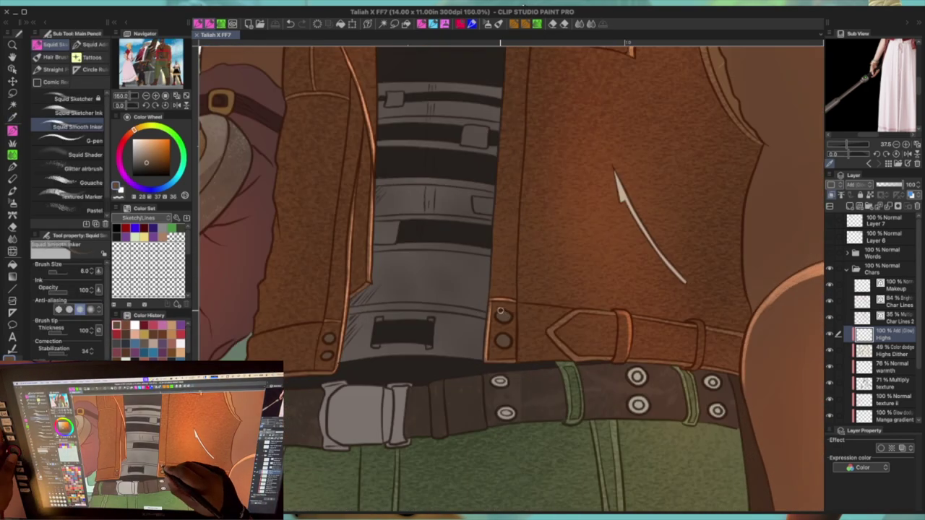
scroll(480, 300, down, 3)
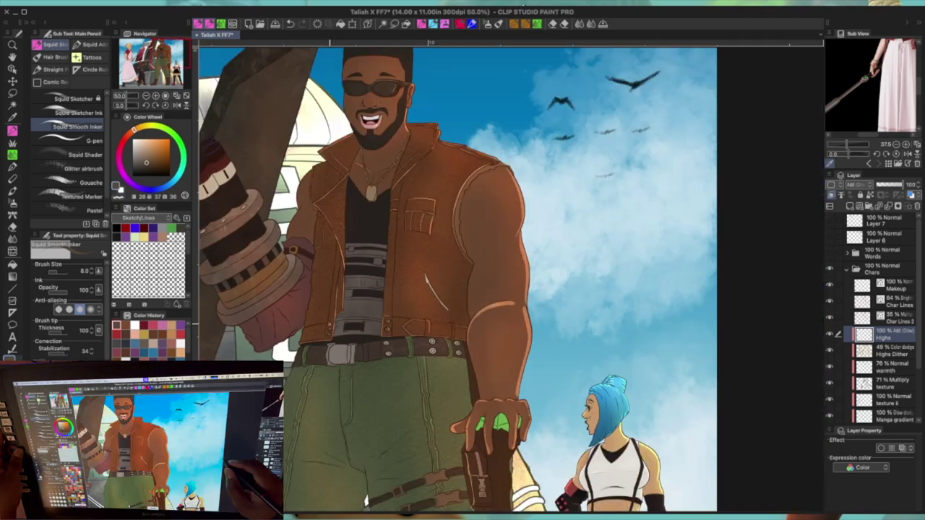
Step: Ink highlights on the beaded necklace chain and dog tag, and save the file
scroll(519, 508, up, 2)
drag(398, 304, 542, 398)
scroll(520, 296, up, 2)
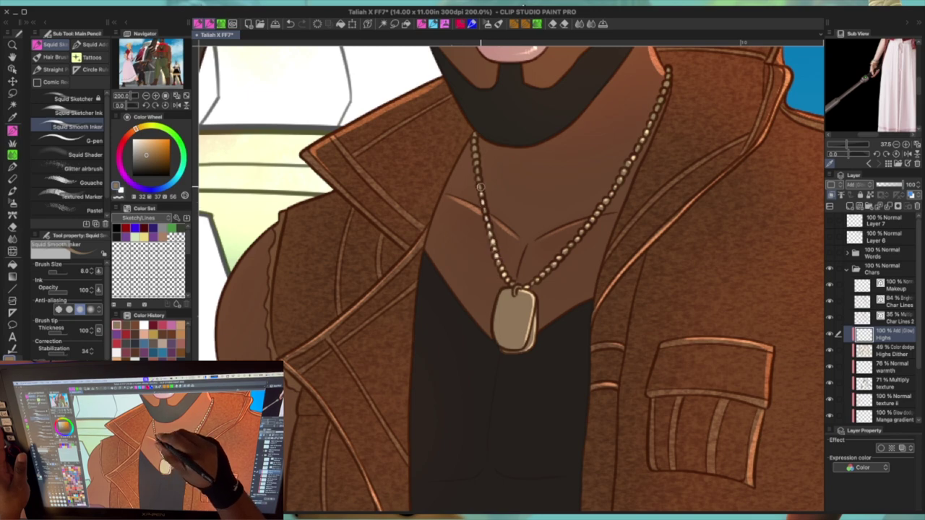
scroll(542, 107, down, 3)
scroll(606, 337, up, 1)
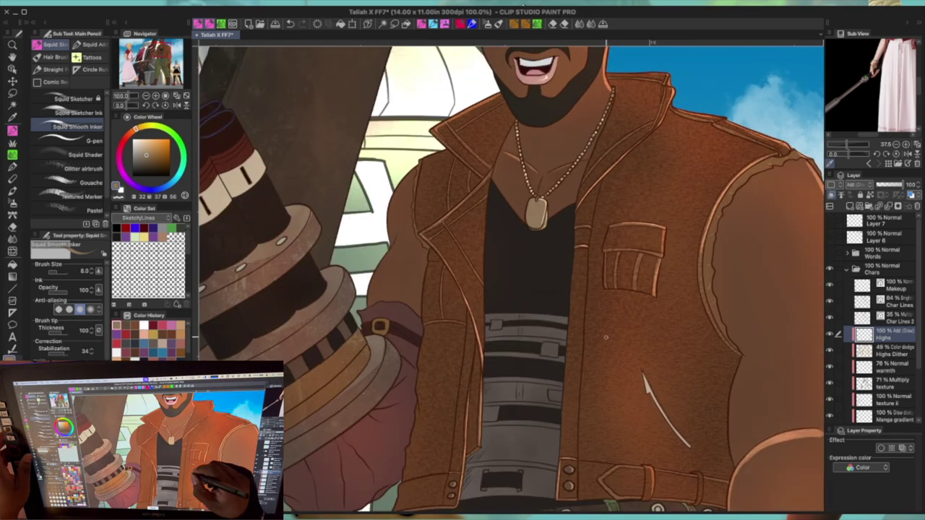
drag(605, 336, 604, 232)
key(ctrl+s)
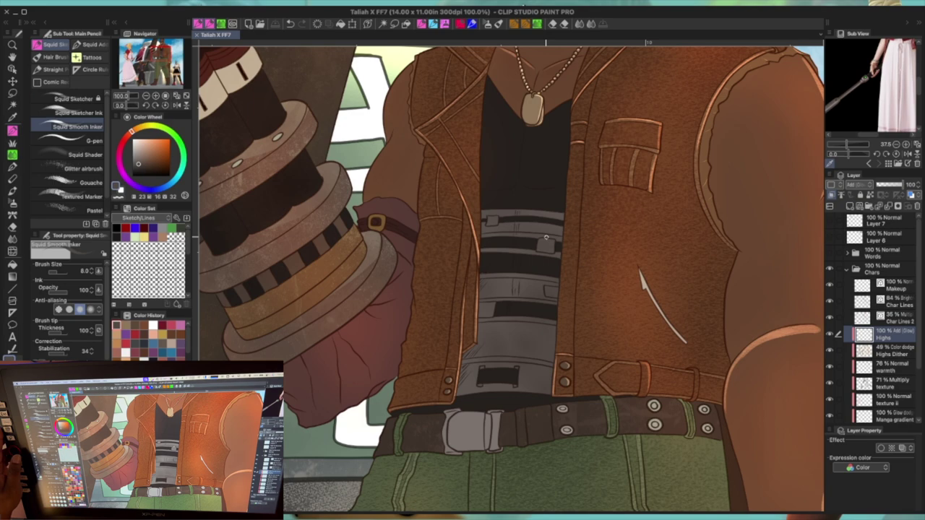
Step: Ink subtle highlights along the grey bands and small buckles wrapped around the man's midriff
scroll(496, 217, up, 3)
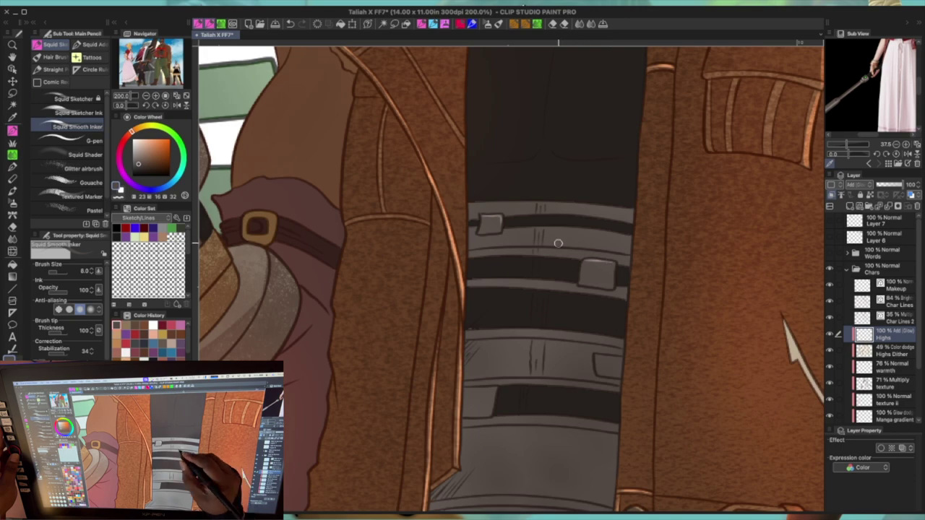
drag(471, 330, 597, 334)
drag(468, 390, 496, 392)
scroll(501, 362, down, 3)
drag(464, 292, 564, 292)
drag(433, 368, 547, 368)
scroll(456, 373, down, 5)
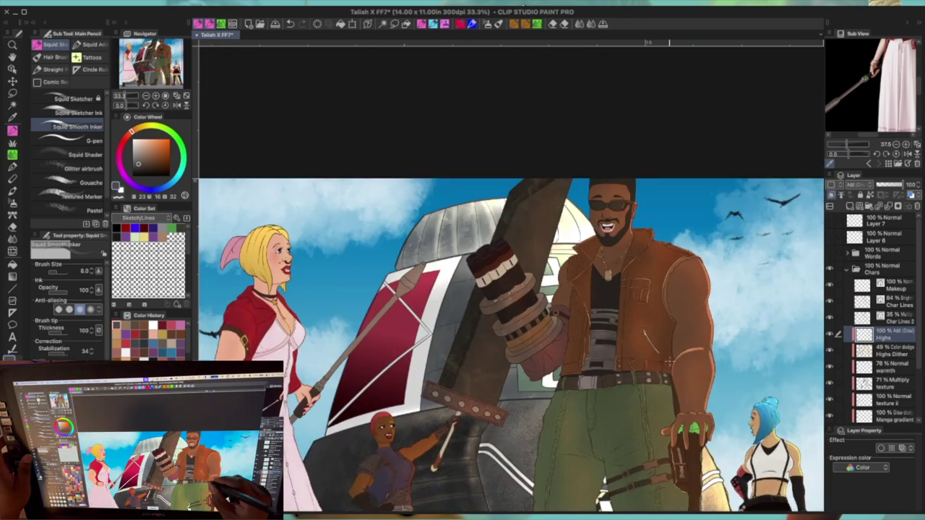
Step: Clean up the highlights on the hand over the green orb with the Hard eraser at size 25
scroll(456, 374, up, 4)
key(e)
scroll(578, 235, up, 2)
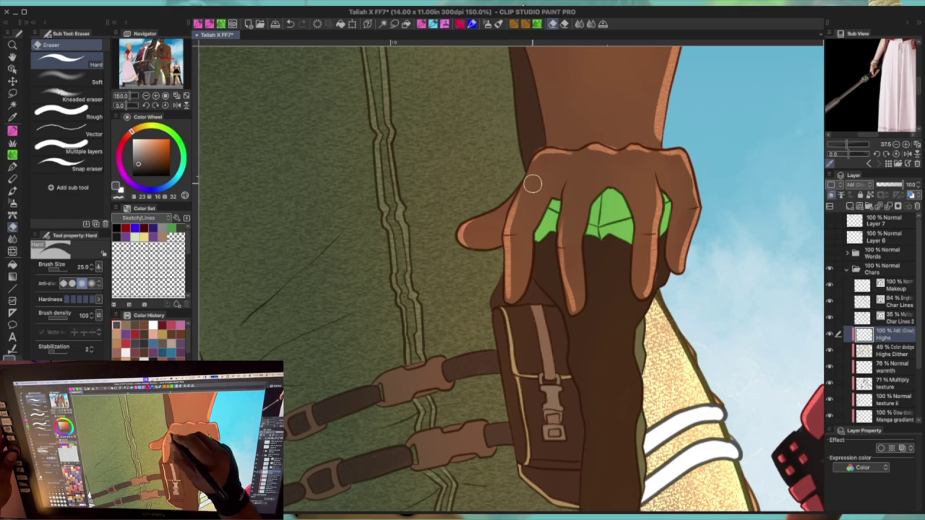
scroll(523, 308, down, 4)
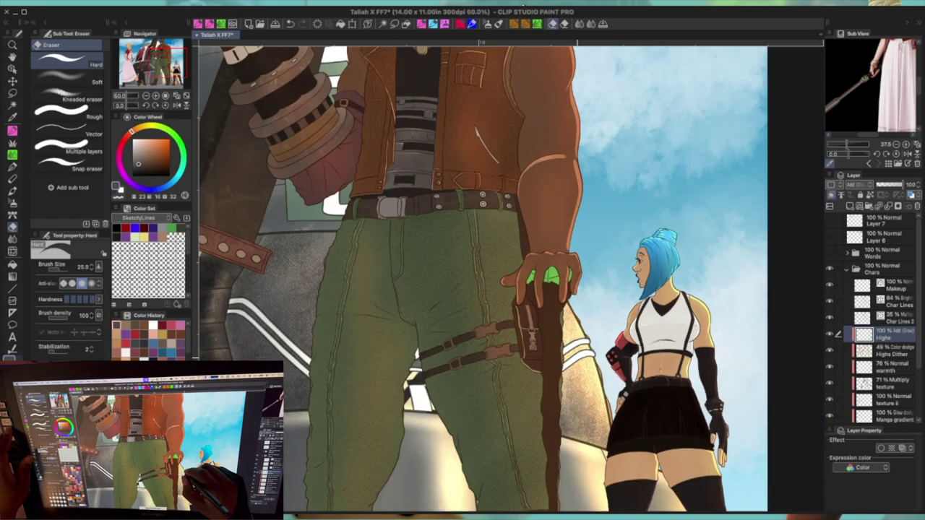
Step: Ink a brown highlight along the outer edge of the staff's upper part, below the hand, enlarging the brush to 12
scroll(506, 289, down, 2)
key(p)
scroll(538, 217, up, 4)
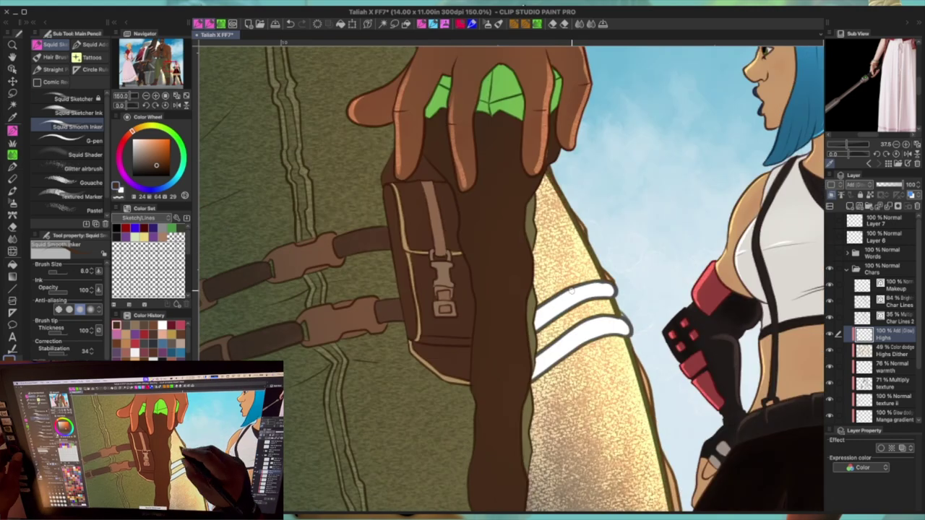
mouse_move(558, 149)
mouse_down()
mouse_move(526, 251)
mouse_move(533, 288)
mouse_up()
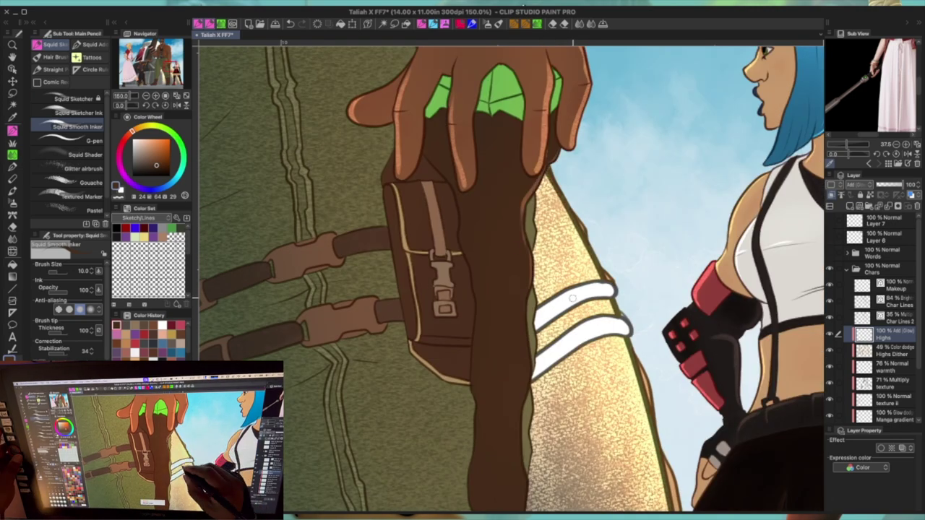
scroll(534, 287, down, 4)
scroll(553, 169, up, 4)
key(bracketright)
drag(541, 189, 535, 443)
Step: Continue the highlight down the outer edge of the staff's lower part to the tip beside the boot
scroll(534, 456, down, 3)
scroll(576, 296, down, 2)
drag(584, 201, 583, 365)
scroll(582, 365, down, 3)
scroll(565, 269, up, 2)
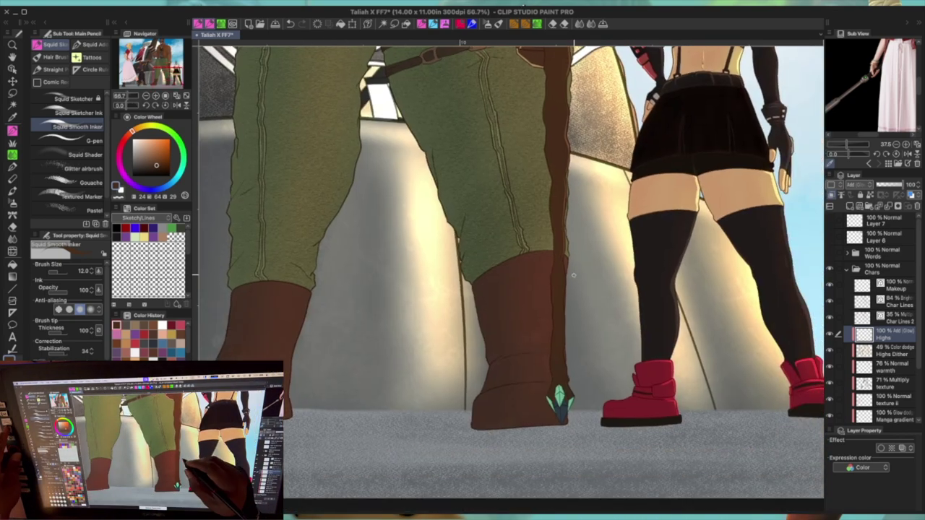
mouse_move(565, 268)
mouse_down()
mouse_move(559, 291)
mouse_move(569, 447)
mouse_up()
Step: Sample the crystal's green and ink highlights on the crystals at the staff's tip with brush size 8
alt+click(551, 457)
key(bracketleft)
key(bracketleft)
key(bracketleft)
scroll(551, 434, up, 2)
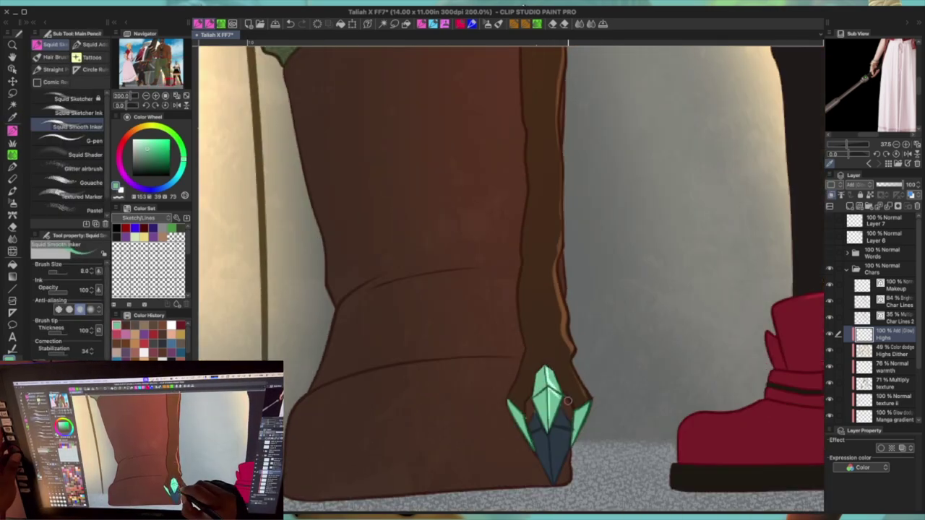
scroll(581, 335, down, 2)
Step: Ink bright green highlights on the faceted orb under the man's hand
drag(580, 334, 594, 253)
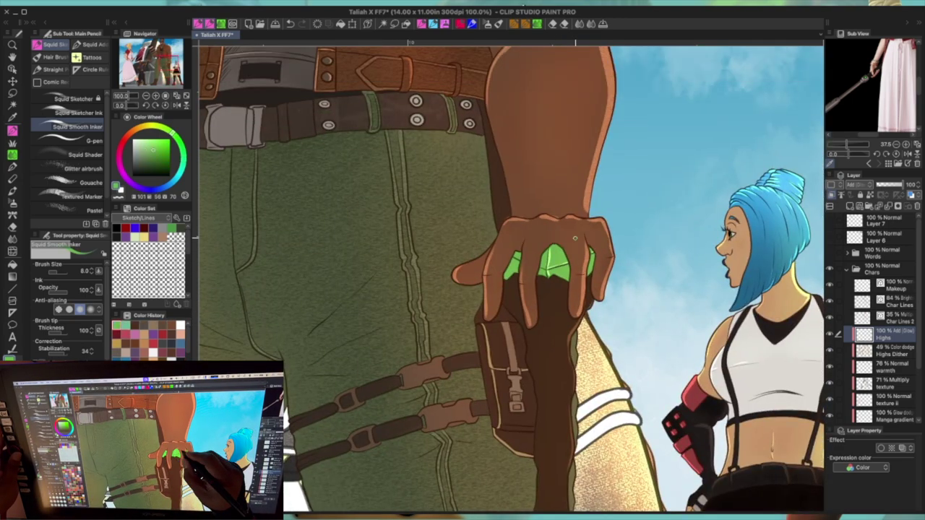
scroll(557, 268, down, 1)
drag(519, 233, 598, 293)
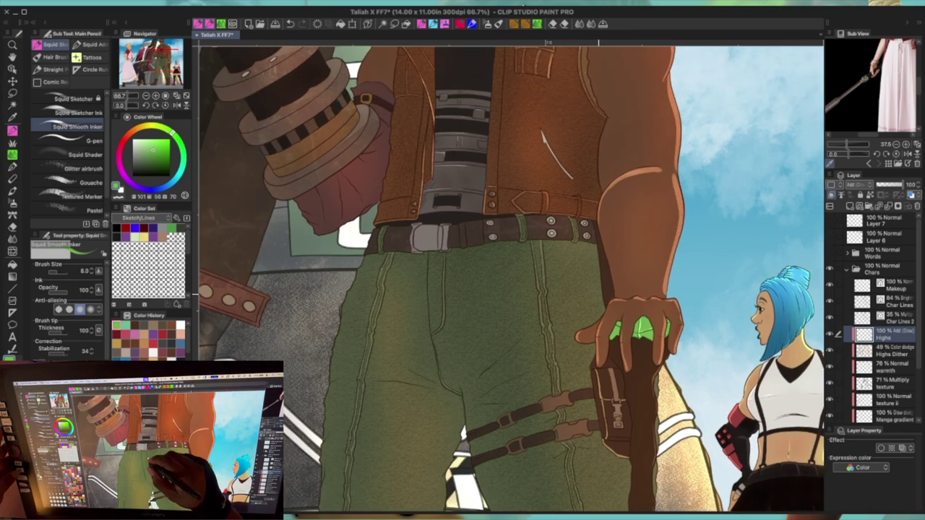
Step: Ink highlights on the belt buckle, the leather belt keeper and the belt's upper edge using sampled local colors
scroll(445, 237, up, 1)
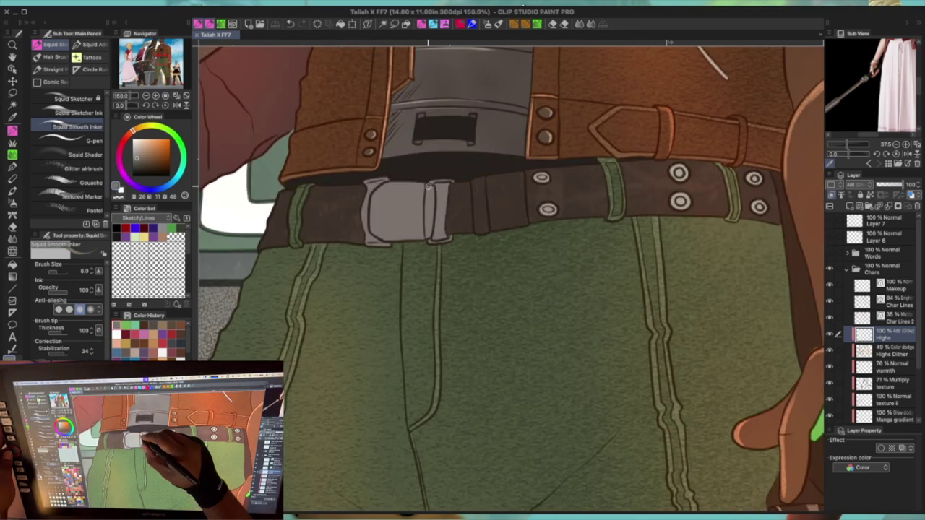
mouse_move(434, 235)
mouse_down()
mouse_move(432, 198)
mouse_move(374, 180)
mouse_move(426, 213)
mouse_move(432, 237)
mouse_up()
alt+click(485, 195)
drag(484, 177, 489, 237)
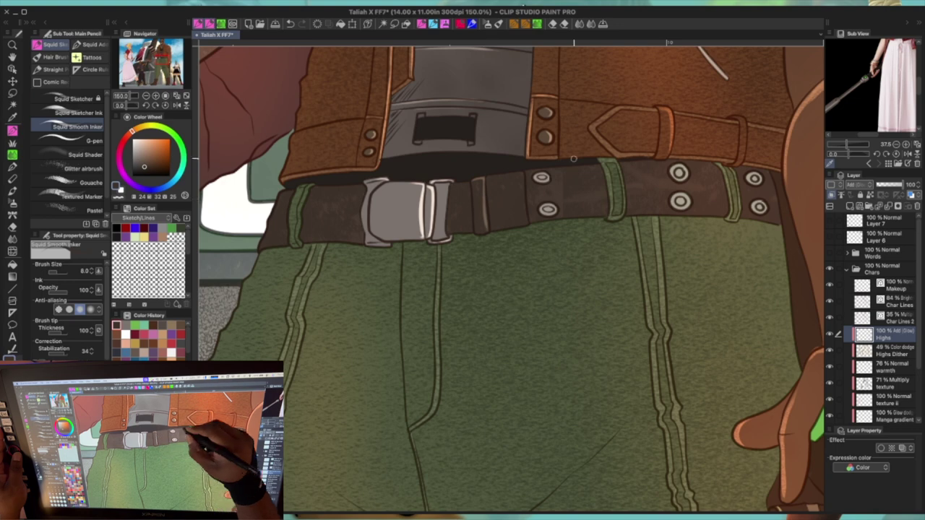
drag(518, 173, 524, 223)
drag(523, 173, 715, 162)
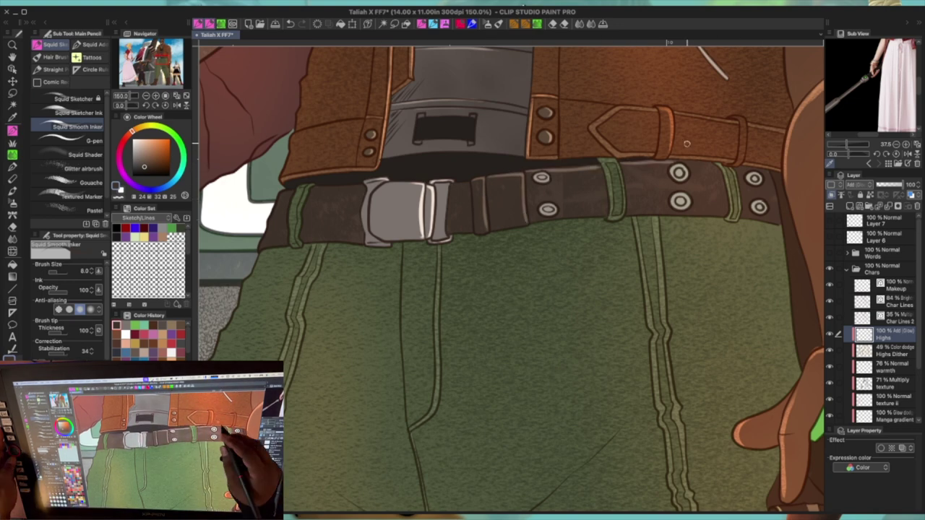
Step: Sample the eyelets' metal color and ink small highlights on the belt's eyelets with brush size 6
alt+click(679, 172)
key(bracketleft)
key(bracketleft)
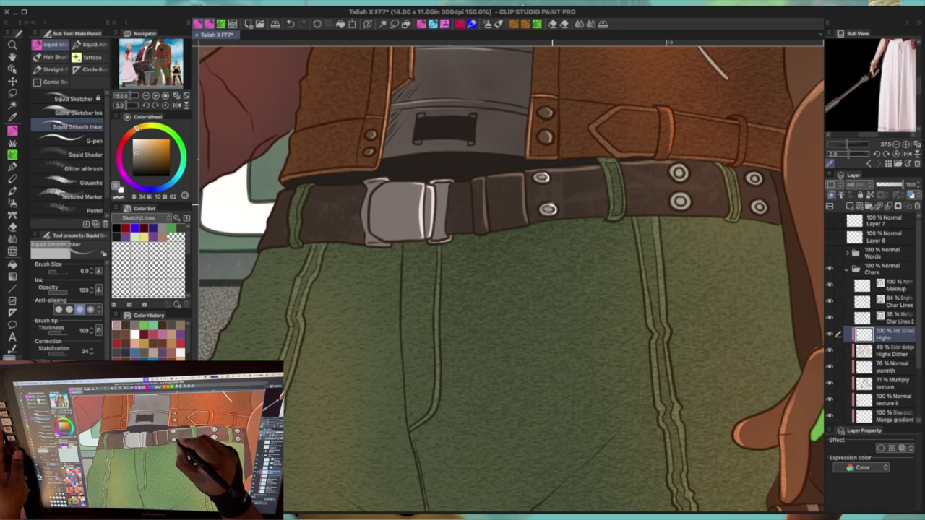
drag(756, 203, 761, 211)
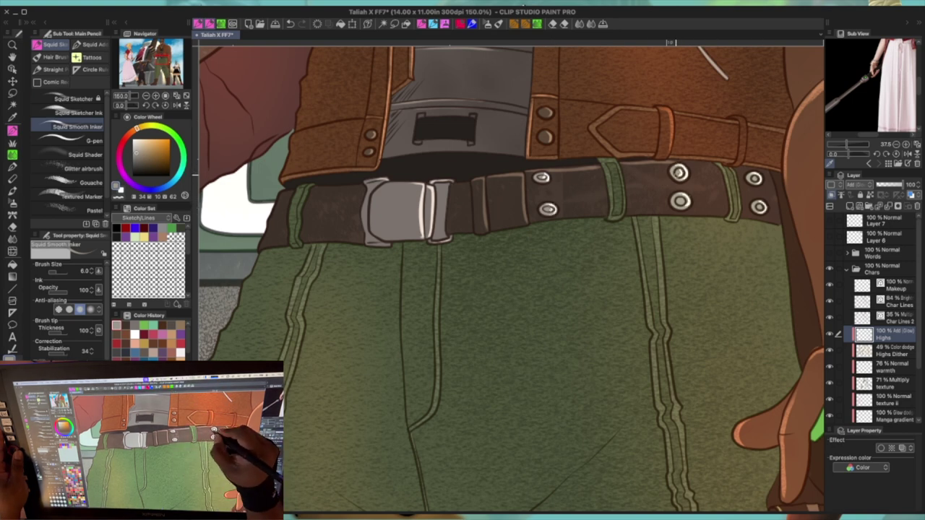
Step: Sample the vest's orange-brown and ink highlights along the pointed strap and its loops at the vest's hem, with brush size 7
alt+click(303, 213)
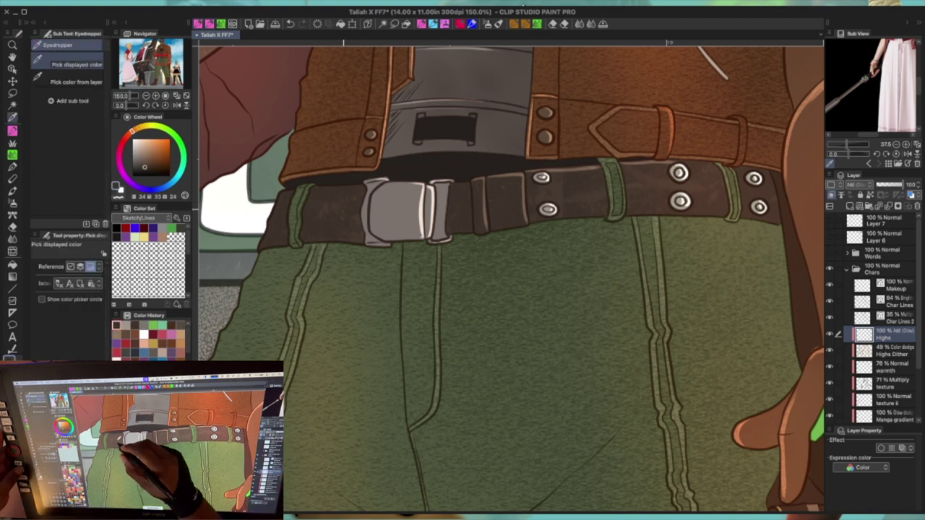
alt+click(674, 133)
key(bracketright)
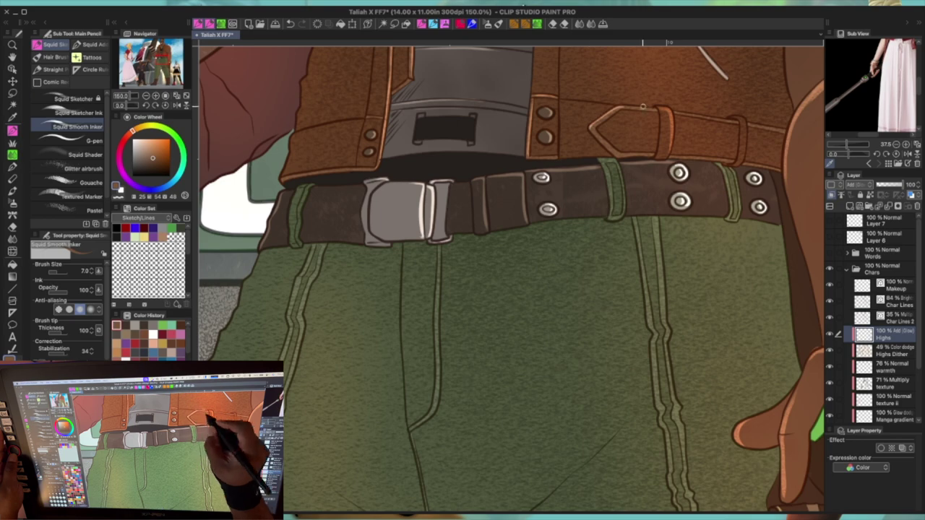
drag(691, 132, 509, 172)
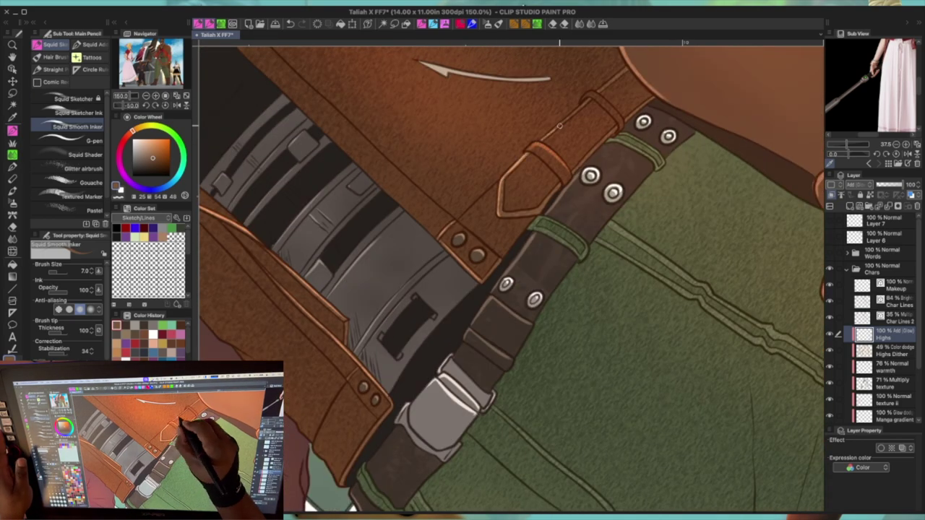
alt+click(591, 98)
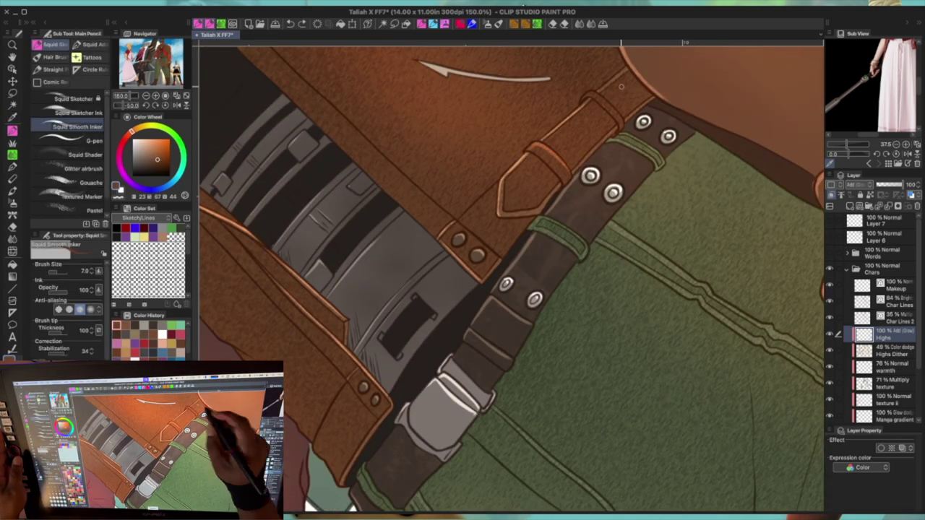
drag(599, 95, 417, 257)
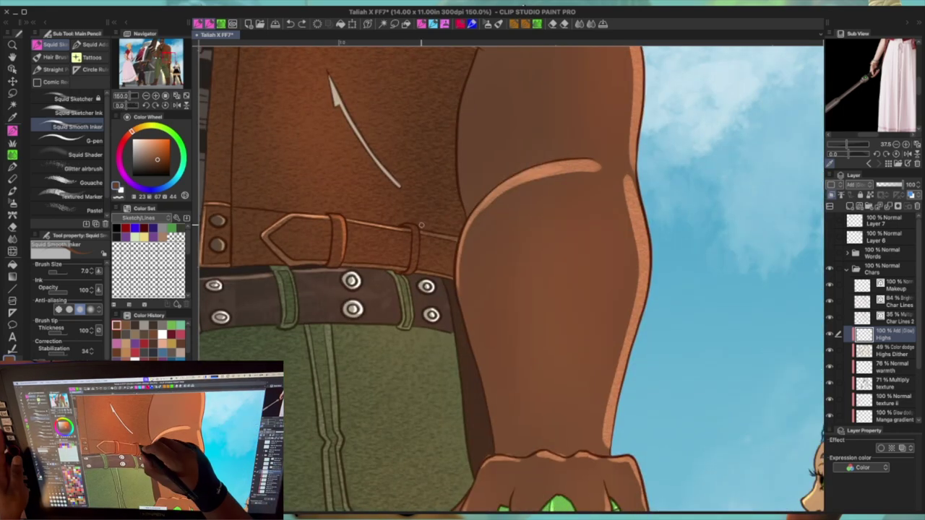
Step: Save the illustration file
key(ctrl+minus)
key(ctrl+minus)
key(ctrl+minus)
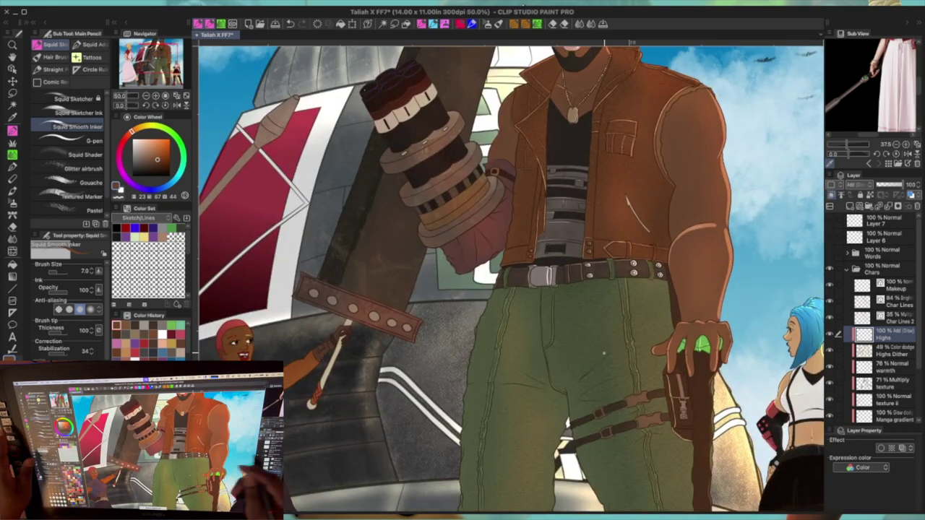
key(ctrl+s)
drag(506, 289, 477, 195)
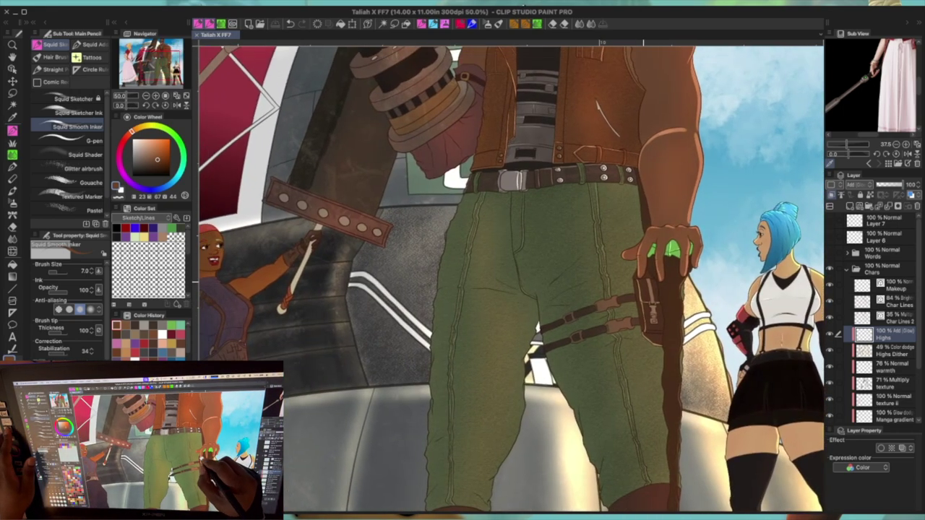
Step: Sample the trousers' green and ink highlights on the green belt loops with the Squid Smooth Inker at brush size 7
key(i)
key(p)
key(ctrl+plus)
key(ctrl+plus)
key(ctrl+plus)
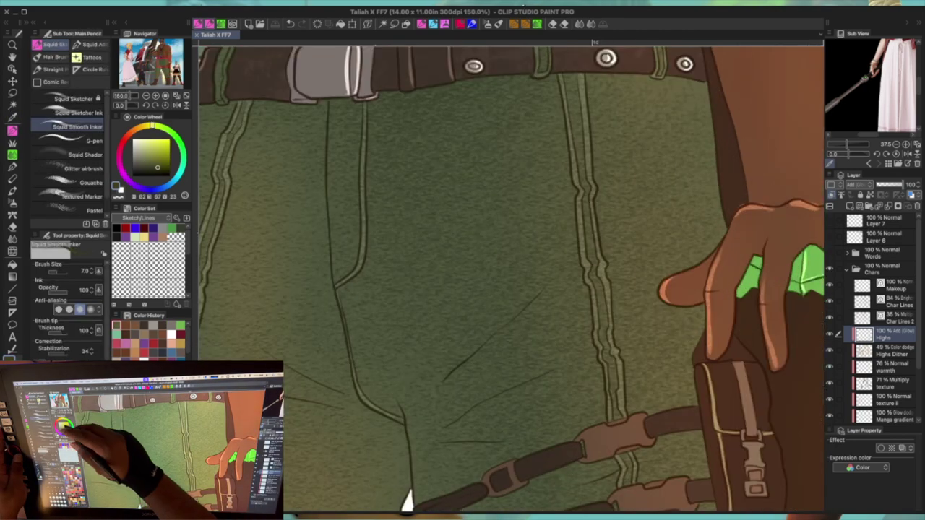
drag(506, 217, 491, 376)
drag(522, 177, 526, 187)
drag(636, 187, 643, 230)
key(ctrl+z)
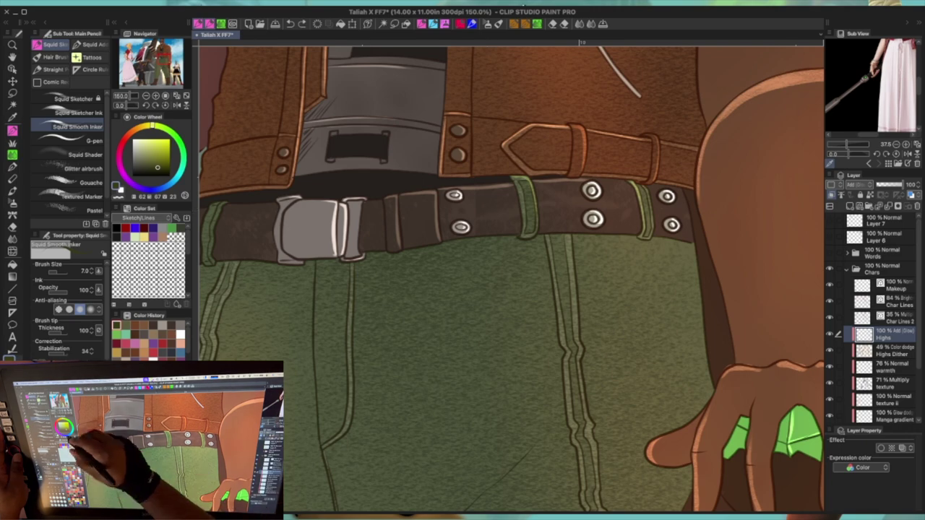
Step: Darken the green and ink a highlight along the curved fly seam of the man's trousers
mouse_move(354, 266)
mouse_down()
mouse_move(351, 390)
mouse_move(337, 437)
mouse_up()
mouse_move(224, 207)
mouse_down()
mouse_move(343, 214)
mouse_move(329, 265)
mouse_up()
drag(483, 377, 533, 251)
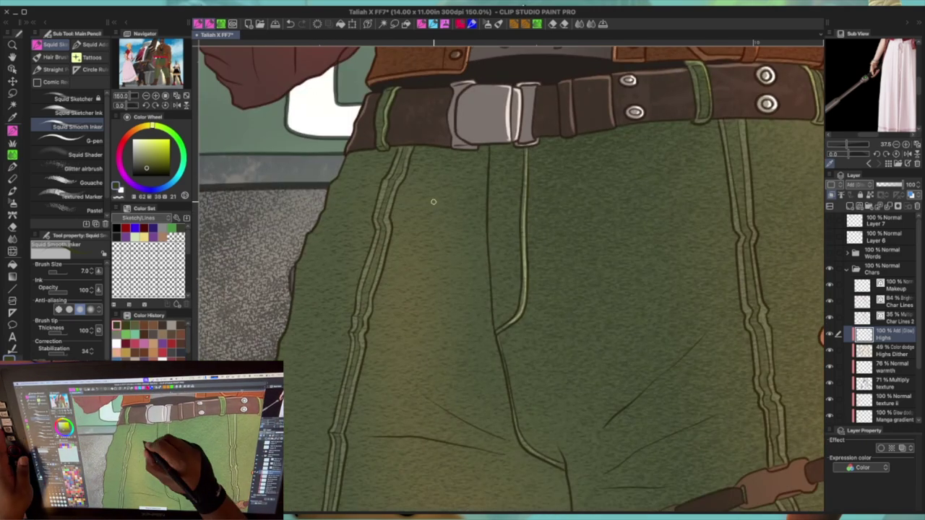
Step: Ink green highlights along the upper side seam of the trouser leg farther from the staff
mouse_move(393, 178)
mouse_down()
mouse_move(384, 216)
mouse_move(390, 172)
mouse_move(364, 308)
mouse_up()
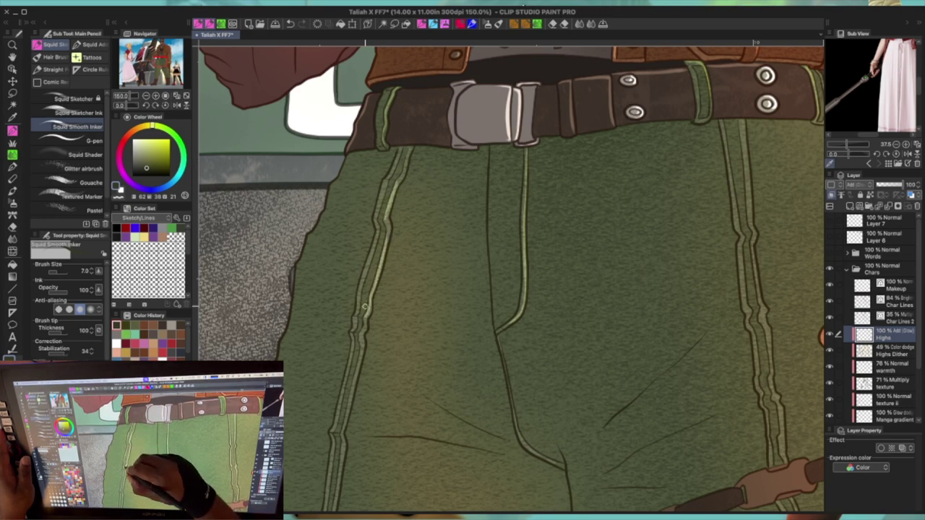
mouse_move(362, 346)
mouse_down()
mouse_move(350, 400)
mouse_move(343, 432)
mouse_up()
scroll(529, 289, down, 2)
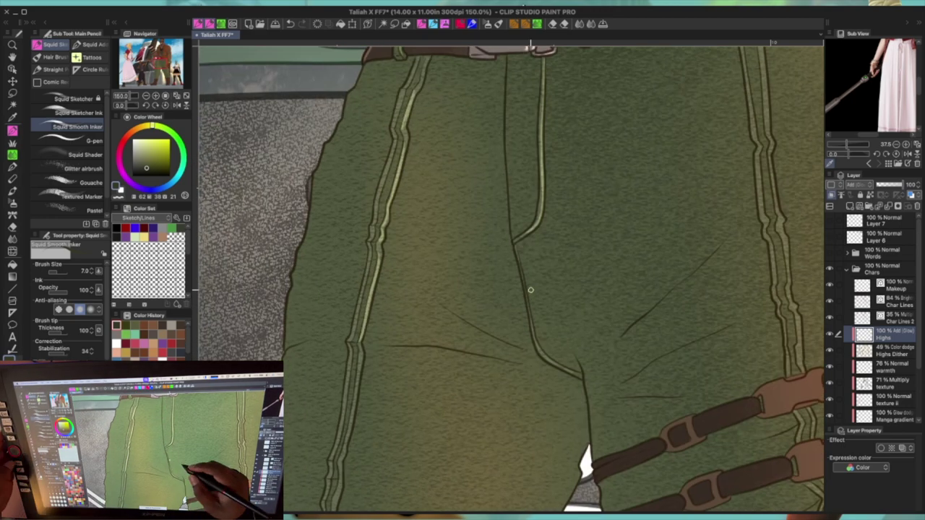
scroll(528, 289, down, 5)
scroll(530, 290, up, 3)
scroll(530, 289, up, 2)
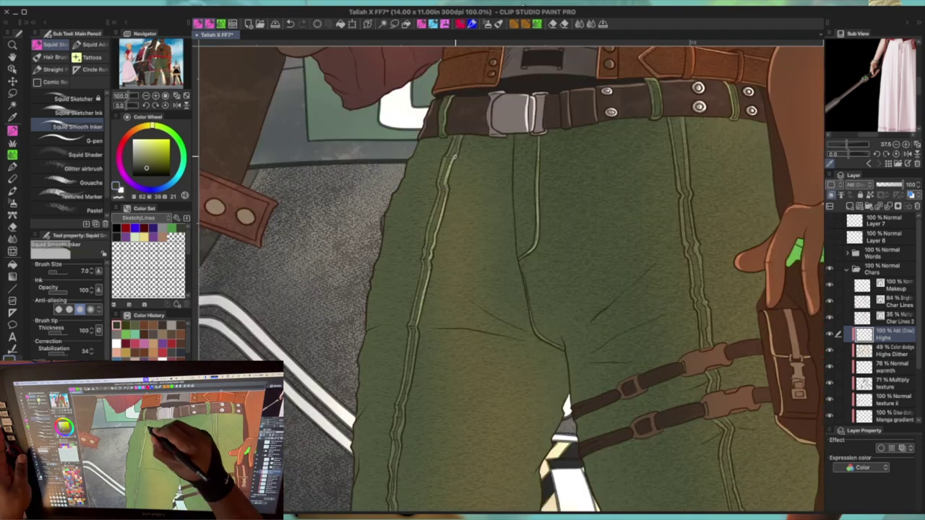
Step: Touch up the seam highlight with the Hard eraser and ink it down the same leg to the boot with Squid Smooth Inker
key(e)
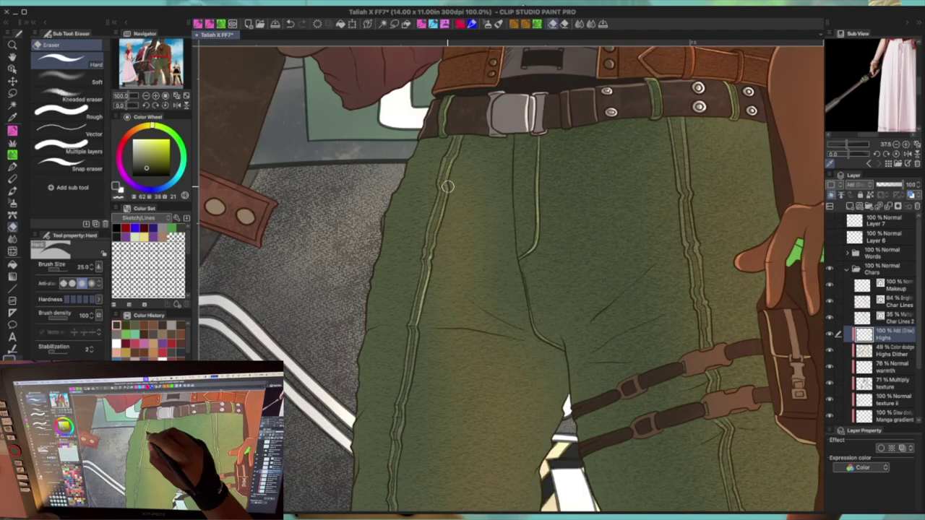
key(p)
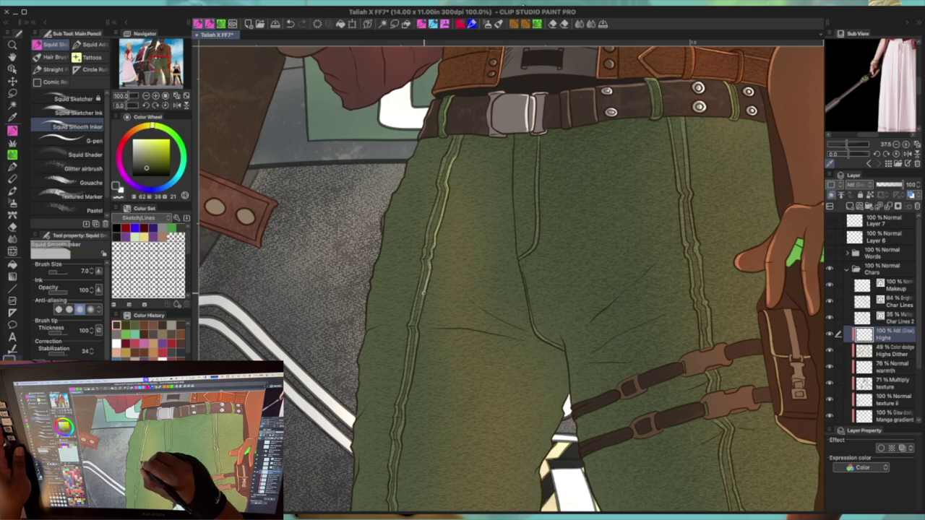
drag(464, 273, 479, 145)
drag(427, 246, 422, 284)
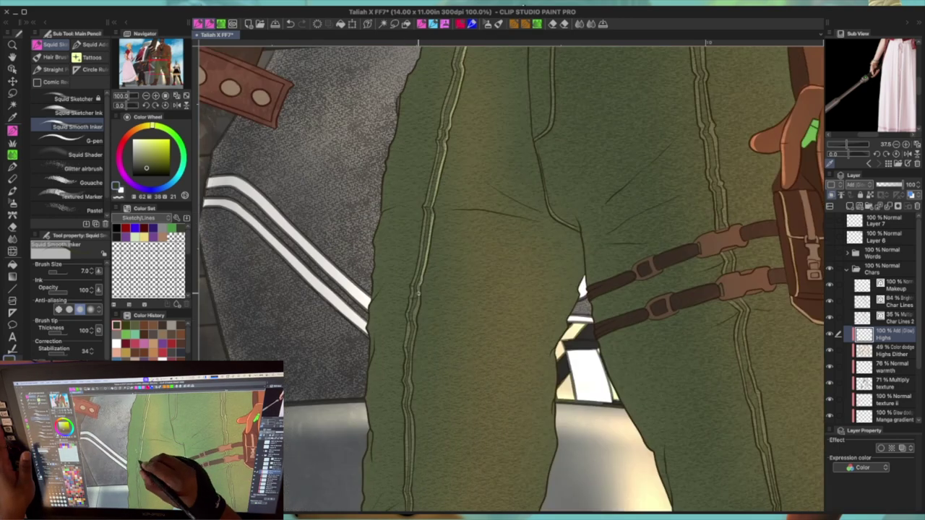
drag(410, 361, 425, 245)
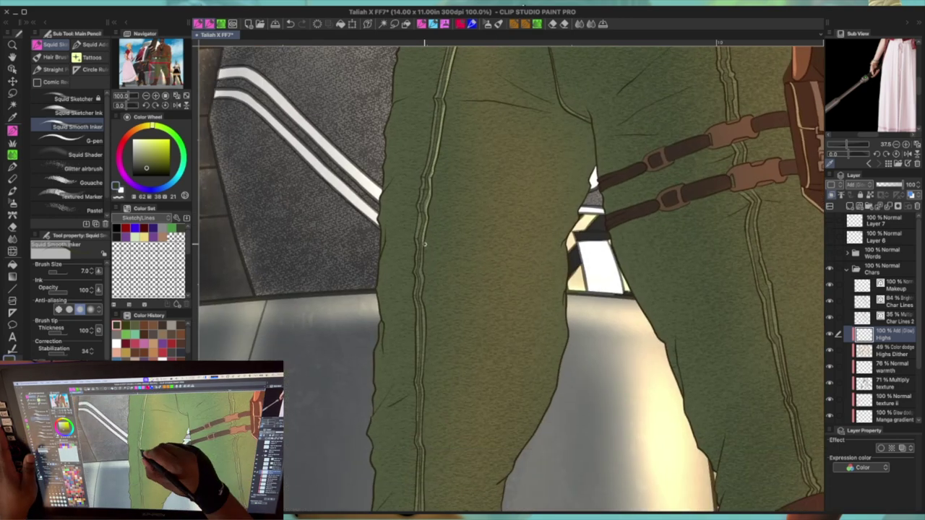
mouse_move(401, 480)
mouse_down()
mouse_move(399, 376)
mouse_move(416, 336)
mouse_up()
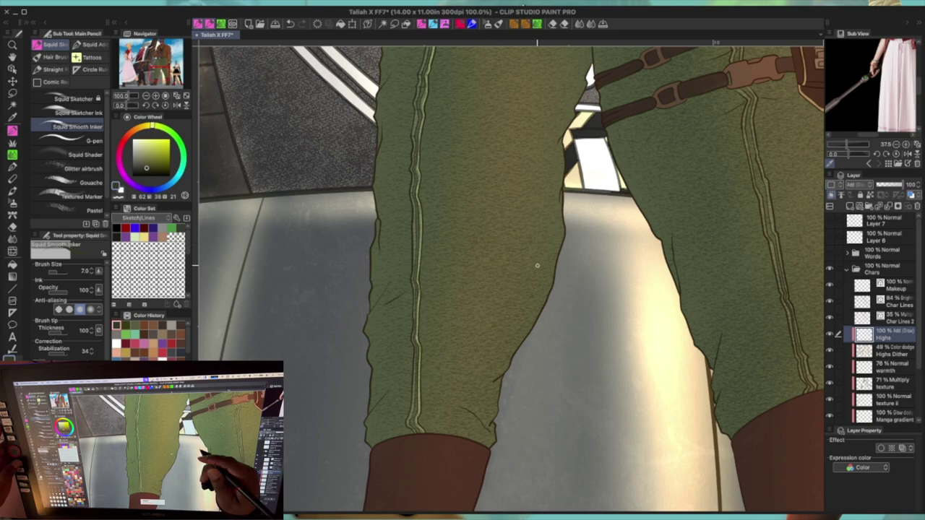
scroll(537, 265, down, 5)
scroll(537, 265, up, 3)
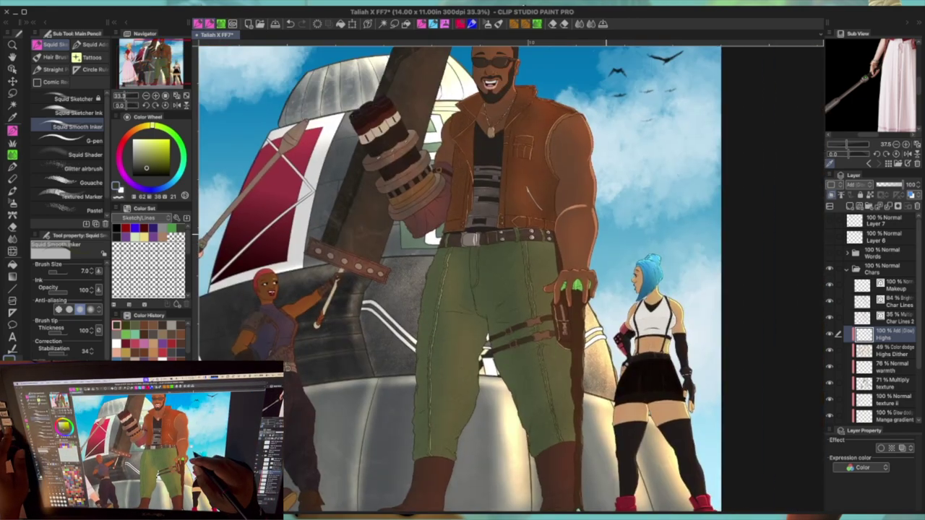
scroll(578, 336, up, 8)
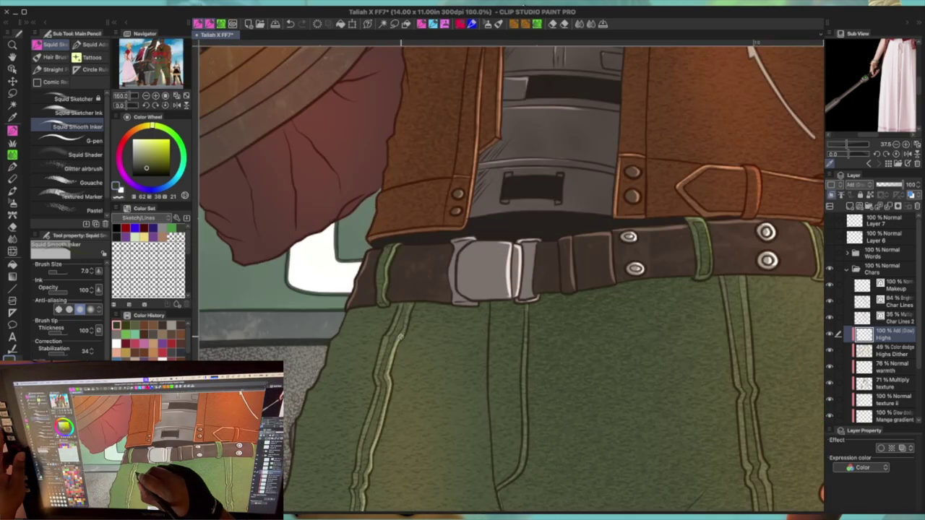
Step: Ink green highlights along the side seam of the staff-side trouser leg, and save the illustration
scroll(578, 337, down, 2)
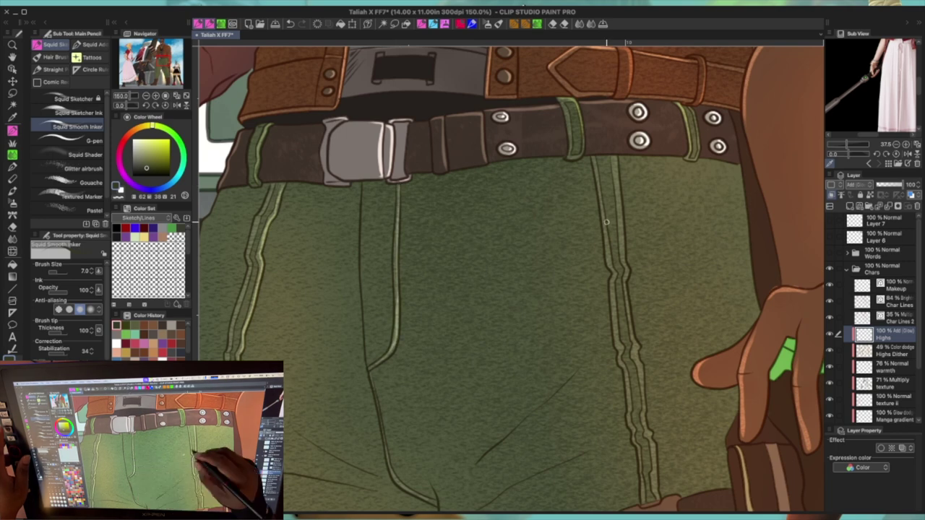
scroll(571, 268, up, 2)
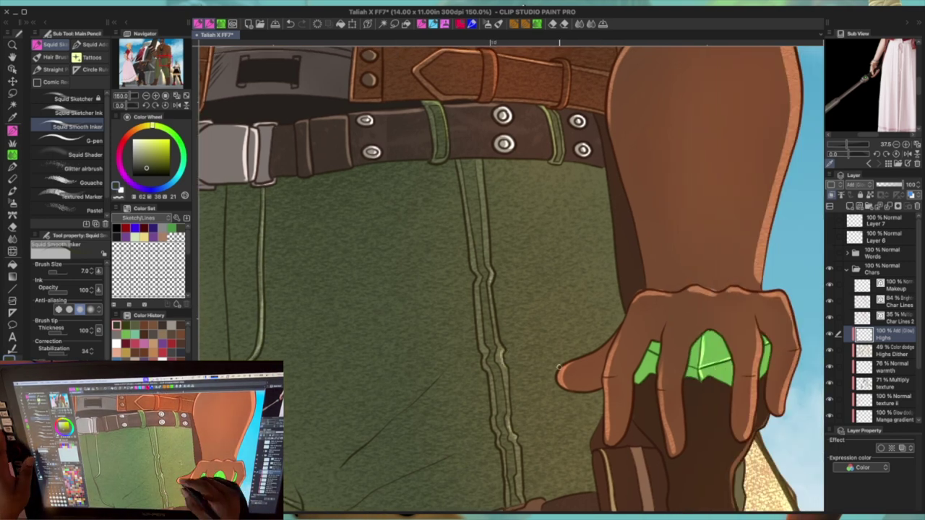
mouse_move(508, 393)
mouse_down()
mouse_move(489, 288)
mouse_move(479, 119)
mouse_up()
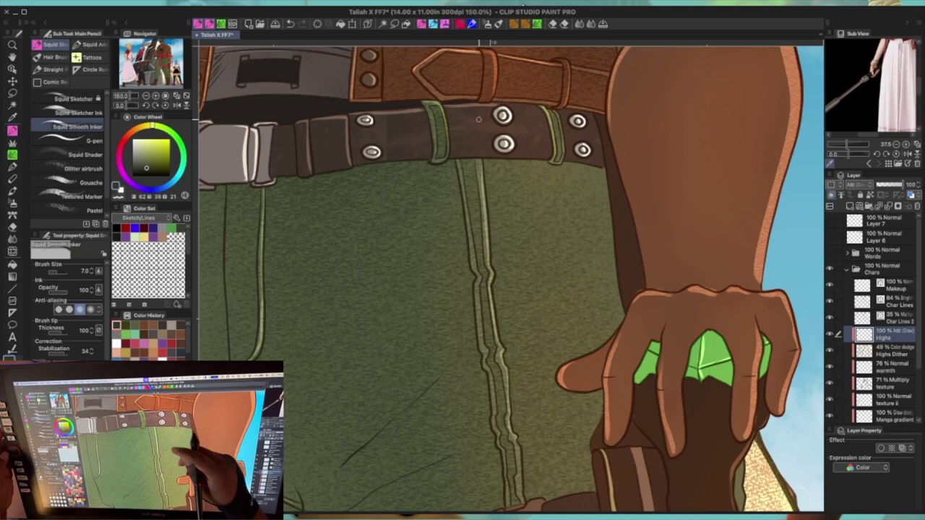
scroll(556, 260, down, 3)
scroll(508, 276, down, 2)
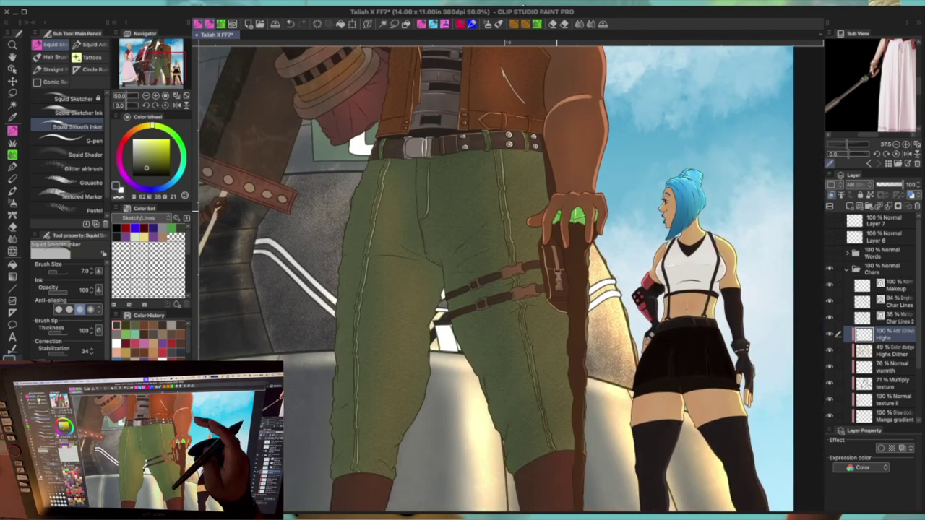
key(super+s)
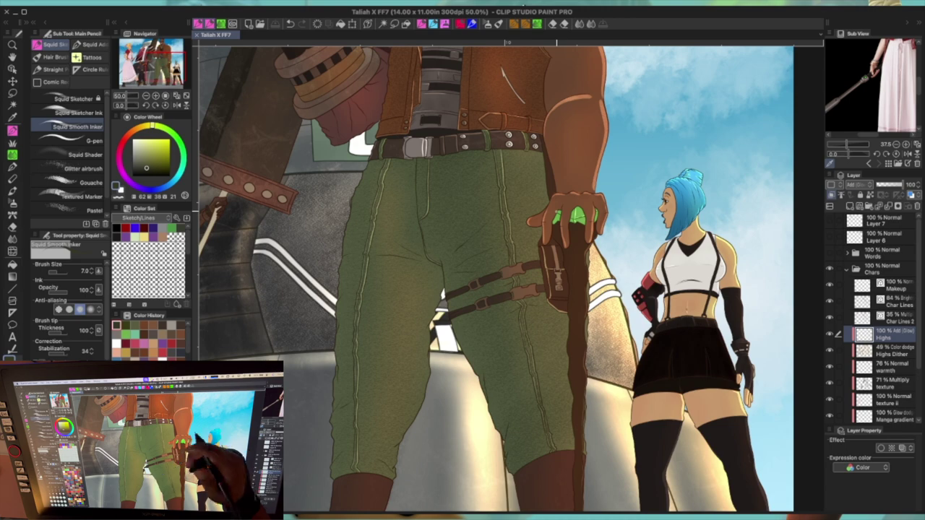
Step: Sample the boot's reddish brown and ink a highlight on the boot's outer edge beside the staff with brush size 12
drag(594, 491, 569, 296)
alt+click(569, 295)
scroll(568, 295, up, 3)
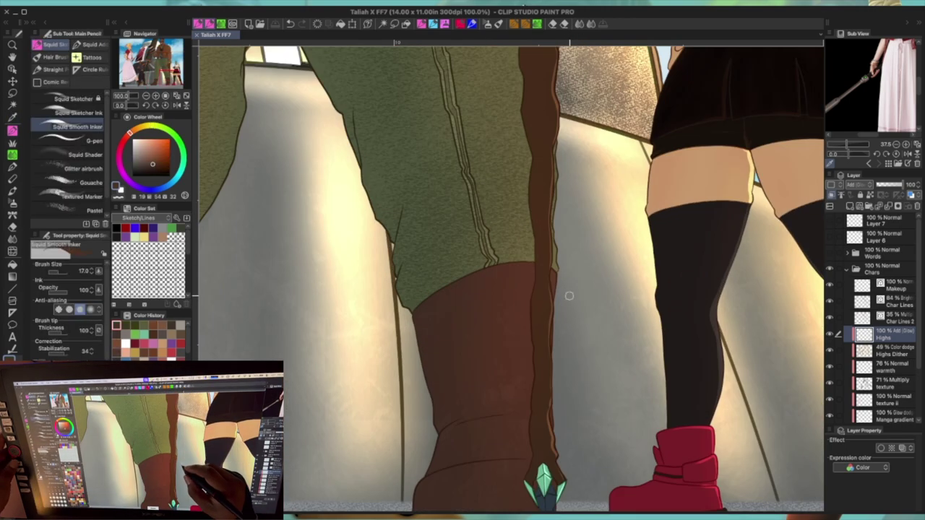
drag(557, 273, 555, 296)
drag(579, 398, 675, 257)
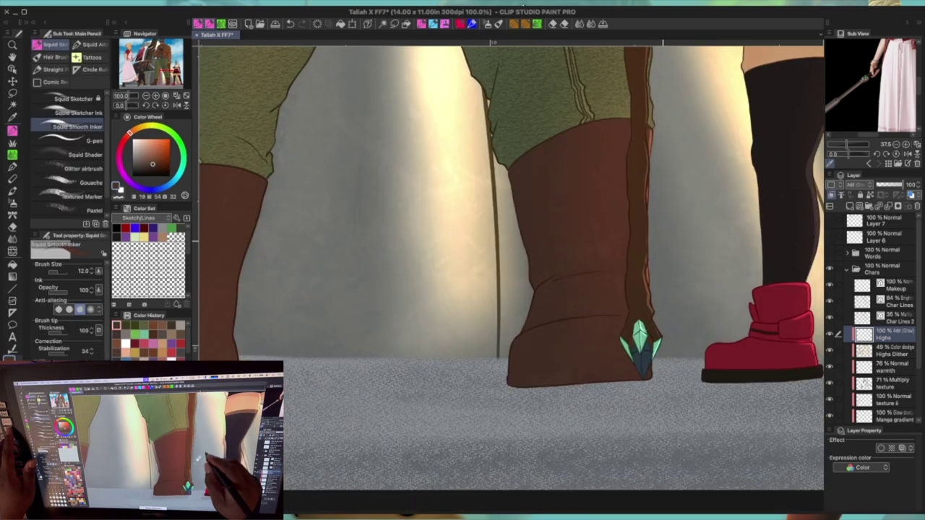
Step: Ink highlights along the ankle and toe creases and the top edge of the staff-side boot, reducing the brush size to 7
drag(506, 216, 461, 373)
mouse_move(477, 339)
mouse_down()
mouse_move(546, 292)
mouse_move(527, 306)
mouse_up()
mouse_move(543, 295)
mouse_down()
mouse_move(493, 327)
mouse_move(461, 370)
mouse_up()
drag(471, 289, 506, 263)
key(bracketleft)
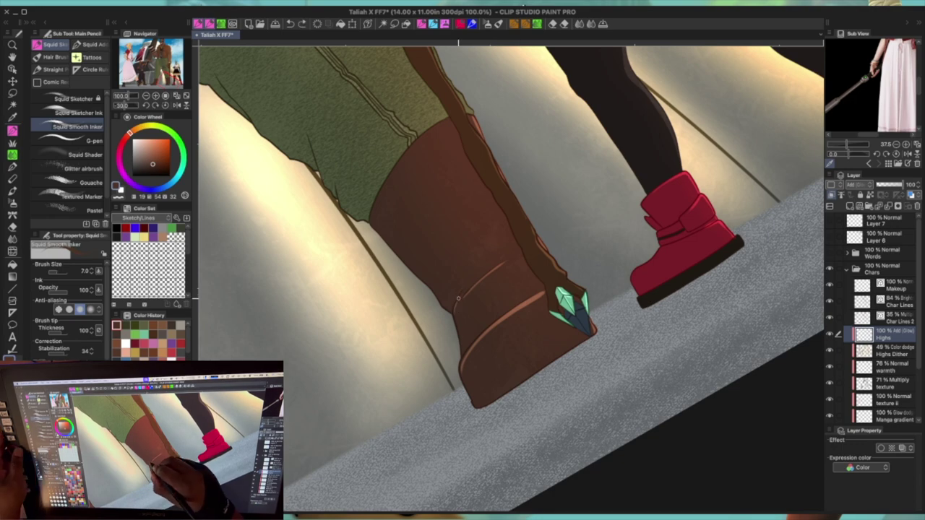
drag(492, 251, 492, 251)
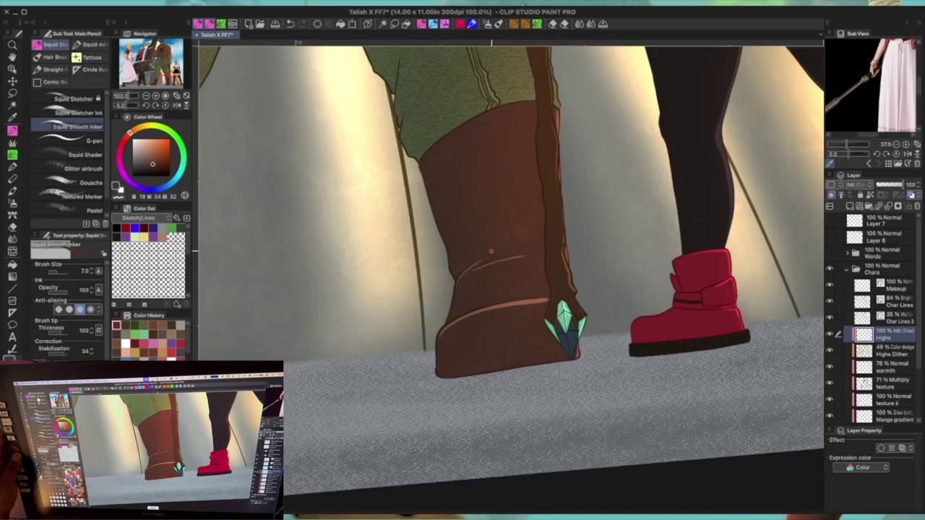
drag(536, 104, 594, 268)
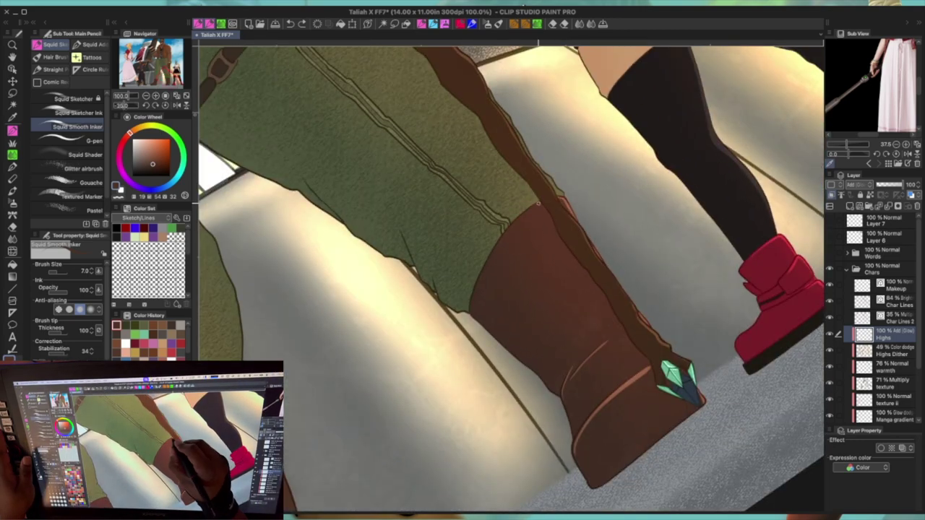
mouse_move(527, 209)
mouse_down()
mouse_move(513, 217)
mouse_move(642, 187)
mouse_move(496, 263)
mouse_move(495, 243)
mouse_up()
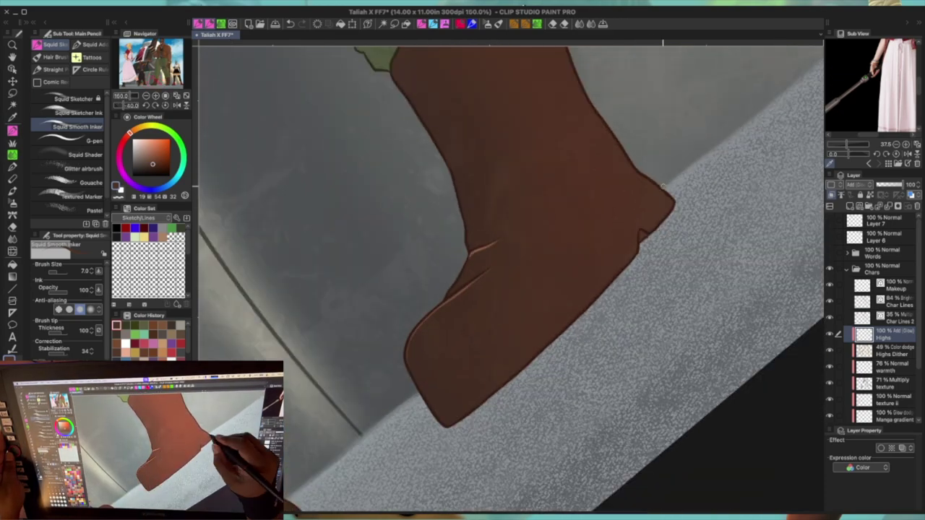
Step: Ink highlights down the heel-side edge and along the top edge of the man's other boot, and save the illustration
drag(666, 195, 589, 201)
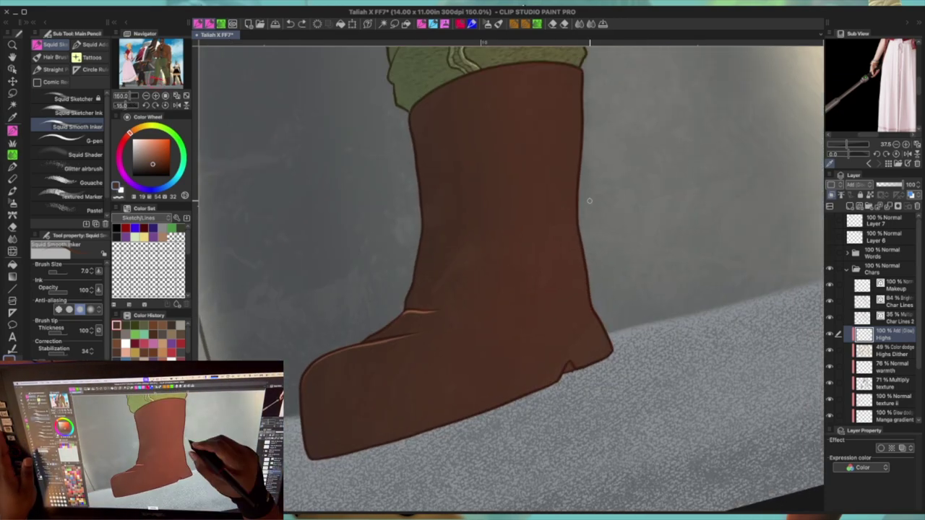
mouse_move(579, 74)
mouse_down()
mouse_move(578, 249)
mouse_move(609, 352)
mouse_up()
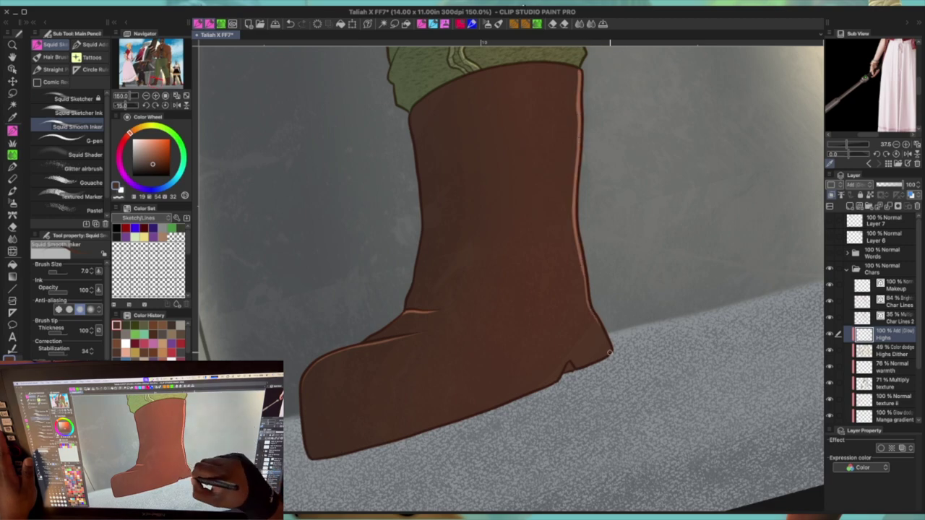
mouse_move(573, 69)
mouse_down()
mouse_move(507, 66)
mouse_move(446, 86)
mouse_up()
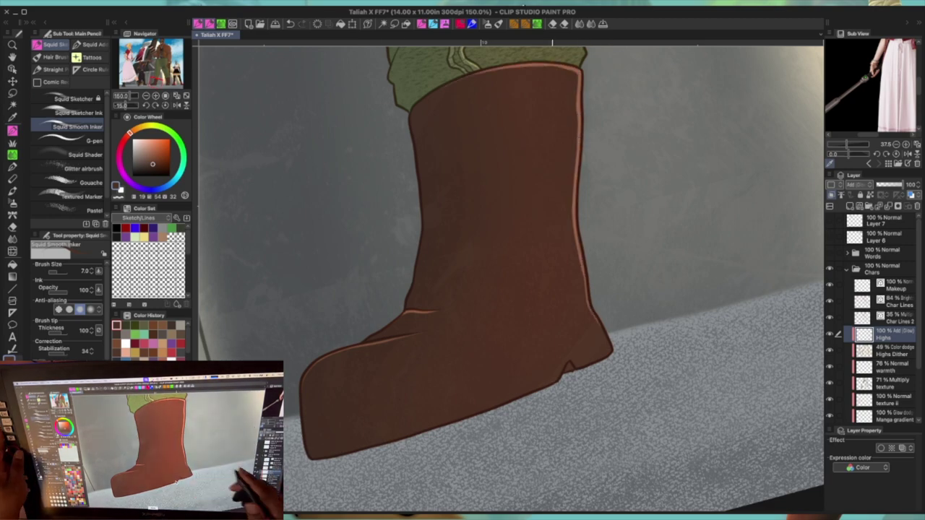
key(ctrl+minus)
key(ctrl+minus)
key(ctrl+minus)
Step: Sample the trousers' green and ink a highlight along the lower inner edge of the leg farther from the staff, with brush size 12
key(i)
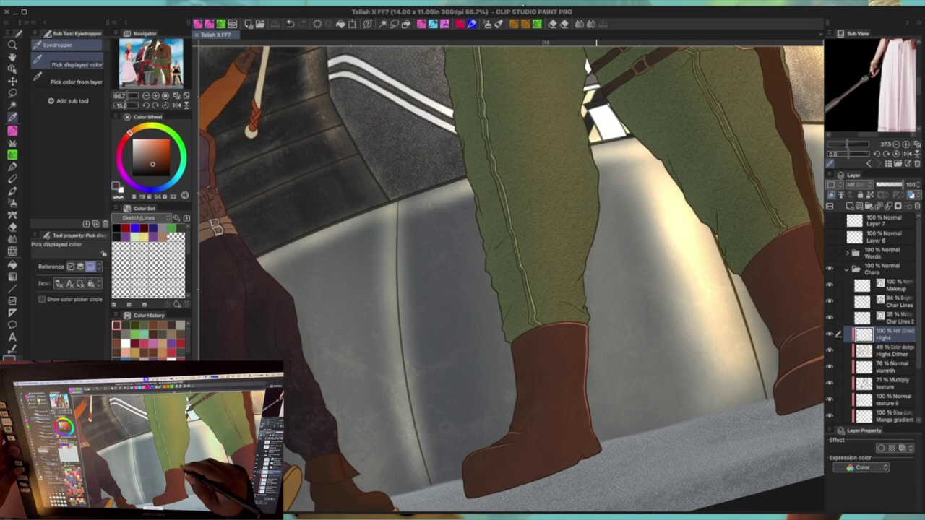
key(ctrl+plus)
key(ctrl+plus)
key(ctrl+plus)
key(p)
mouse_move(578, 385)
mouse_down()
mouse_move(555, 284)
mouse_move(599, 88)
mouse_up()
key(ctrl+z)
drag(558, 283, 601, 69)
key(ctrl+minus)
key(ctrl+minus)
key(ctrl+minus)
key(ctrl+minus)
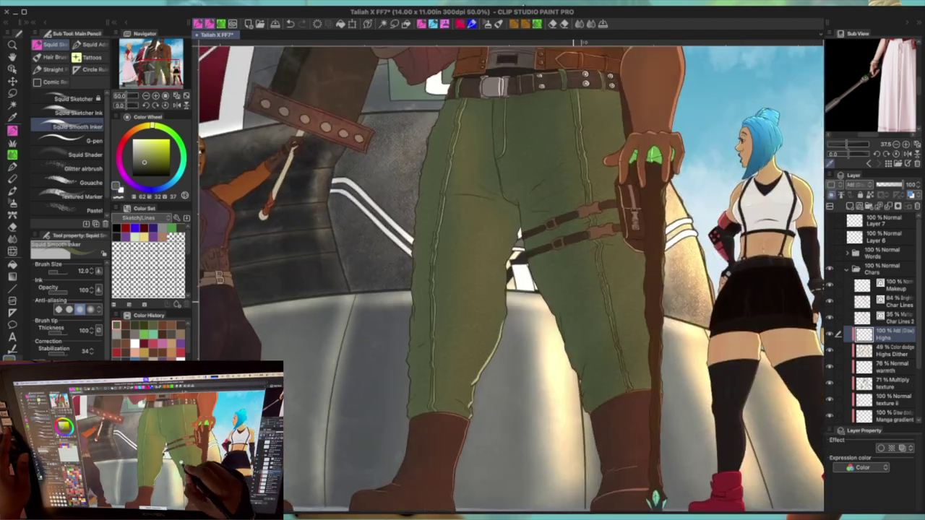
key(ctrl+plus)
key(ctrl+plus)
key(ctrl+plus)
drag(435, 348, 442, 232)
key(ctrl+z)
key(ctrl+minus)
key(ctrl+minus)
key(ctrl+minus)
Step: Ink a thinner green highlight up the inner edge of the same trouser leg toward the thigh, using a smaller brush size
key(ctrl+plus)
key(ctrl+plus)
key(ctrl+plus)
key(bracketleft)
key(bracketleft)
key(bracketleft)
drag(424, 286, 421, 252)
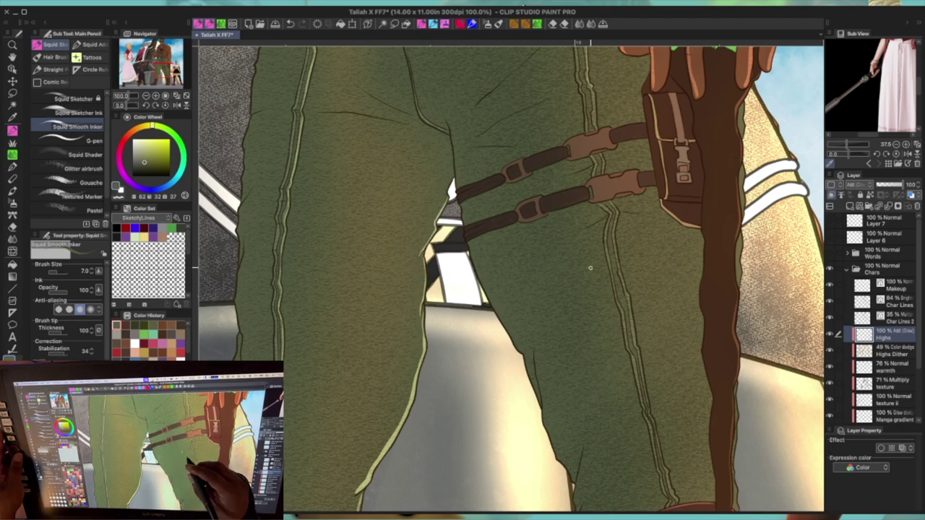
Step: Ink green highlights on the staff-side leg's outer edge where it shows behind the staff, with brush size 10
scroll(573, 257, down, 2)
scroll(573, 257, right, 5)
key(bracketright)
key(bracketright)
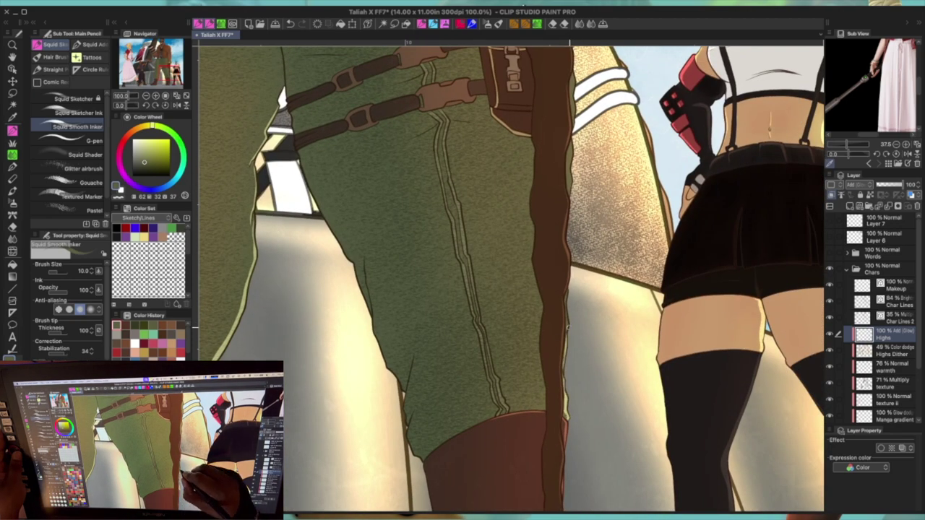
scroll(506, 274, up, 3)
drag(544, 334, 547, 144)
scroll(547, 148, up, 3)
scroll(634, 286, down, 2)
scroll(634, 286, left, 4)
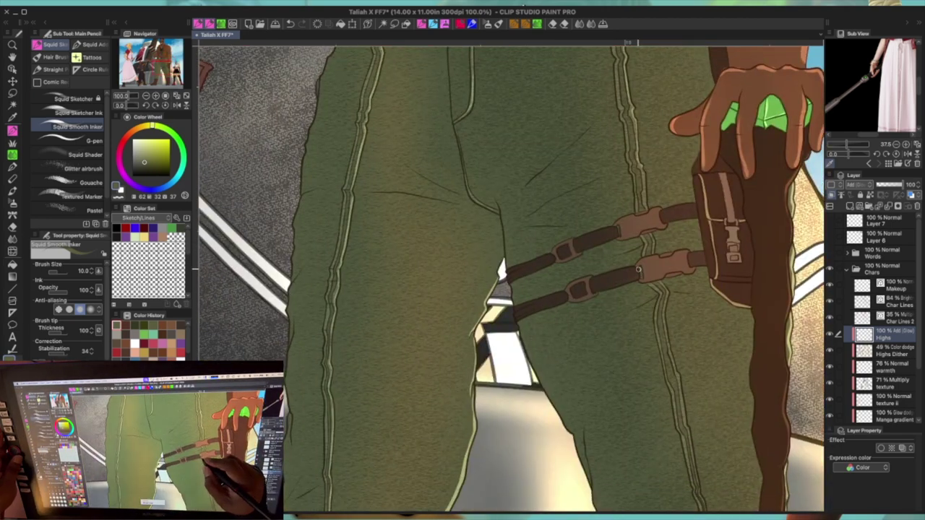
Step: Ink fine green highlights on the folds at the inner edge of the staff-side trouser leg with brush size 8
scroll(511, 276, down, 3)
scroll(618, 488, right, 1)
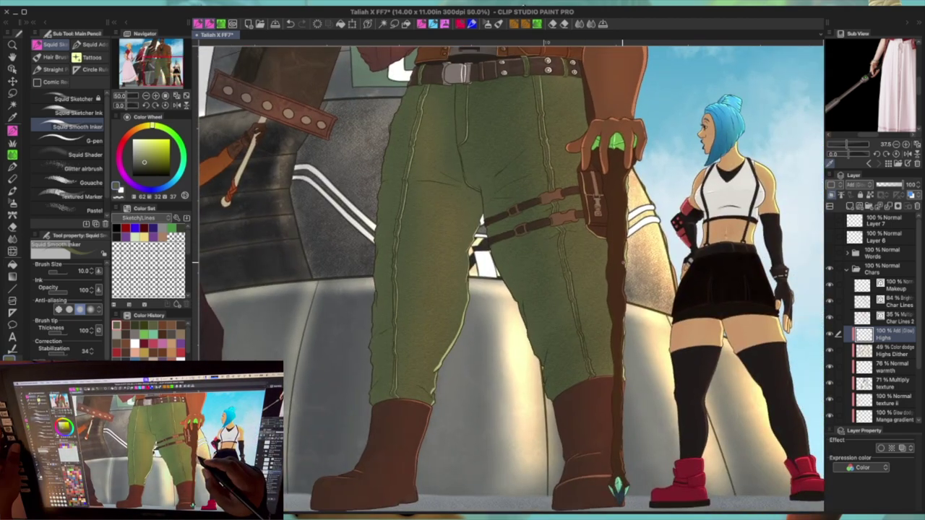
scroll(557, 310, up, 3)
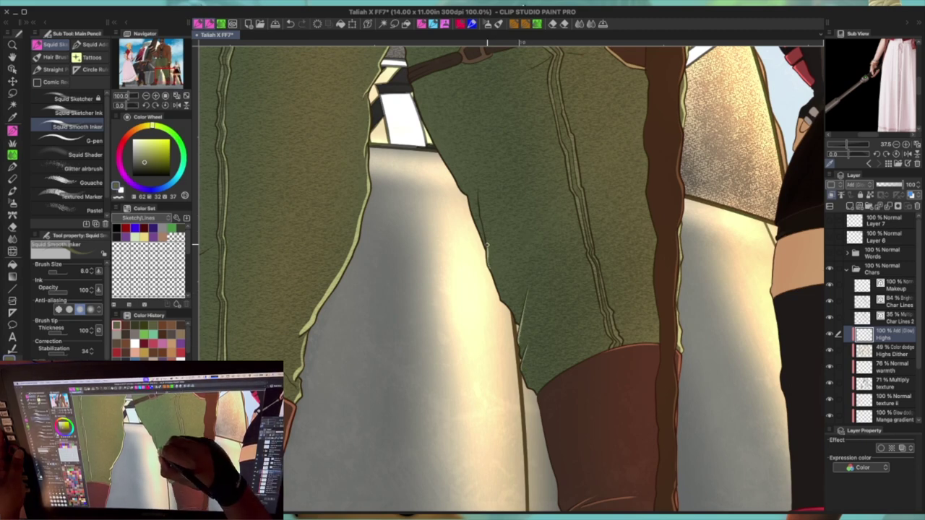
scroll(498, 146, down, 3)
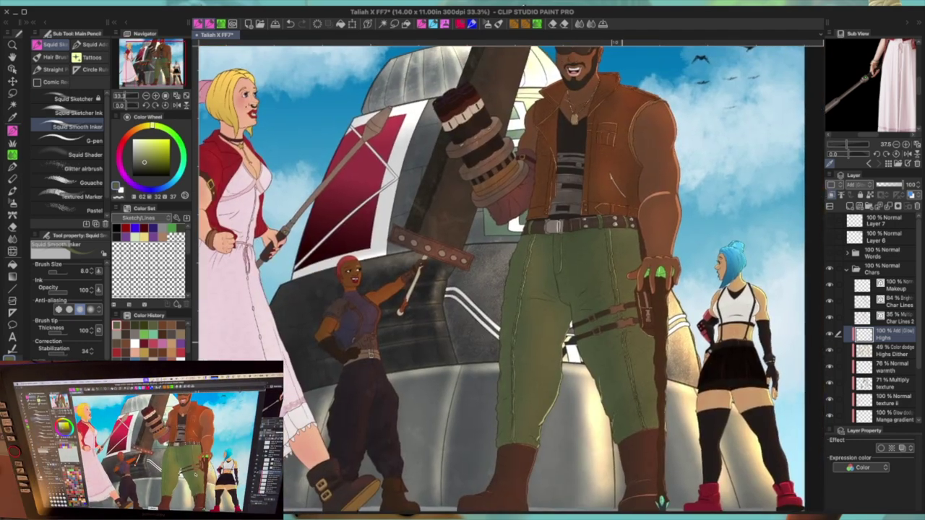
scroll(517, 62, up, 2)
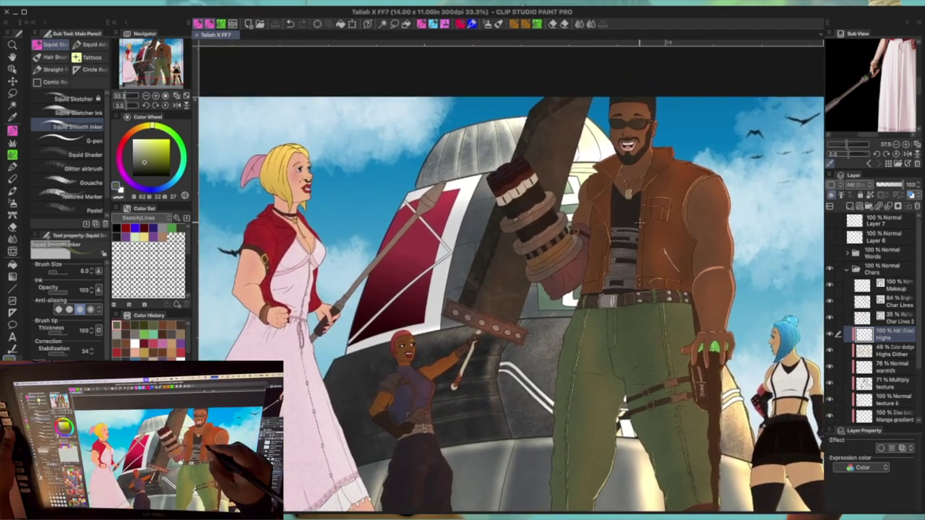
scroll(481, 152, up, 1)
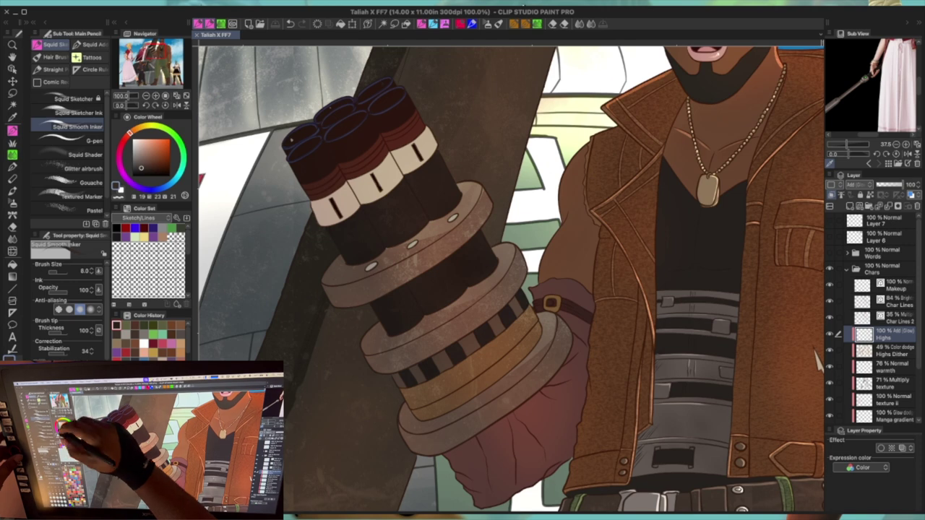
key(bracketright)
key(bracketright)
key(bracketright)
key(bracketright)
drag(424, 169, 442, 197)
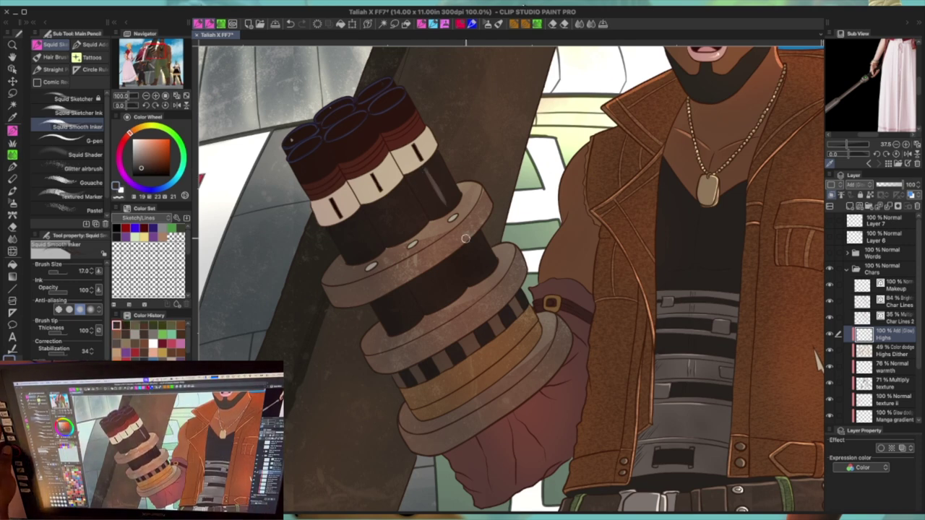
key(ctrl+z)
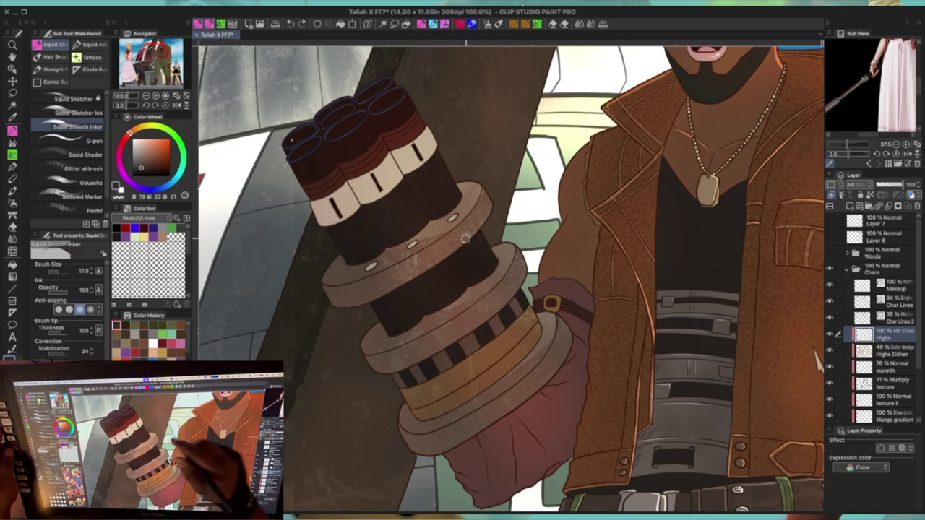
Step: Switch to the Squid Sketcher Ink brush and ink highlights down the gun arm's black barrels
click(73, 113)
drag(426, 165, 454, 215)
key(ctrl+z)
key(bracketleft)
key(bracketleft)
drag(424, 166, 442, 197)
drag(381, 191, 416, 238)
Step: Ink finer highlights along the gun arm's barrels and metal rings, reducing the brush size to 10
key(bracketleft)
key(bracketleft)
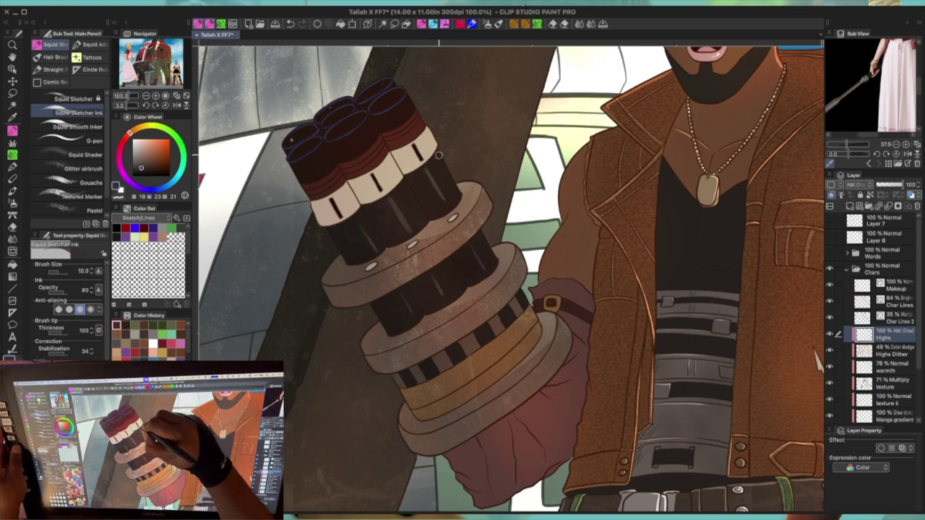
key(bracketleft)
drag(438, 155, 455, 181)
key(ctrl+z)
key(bracketleft)
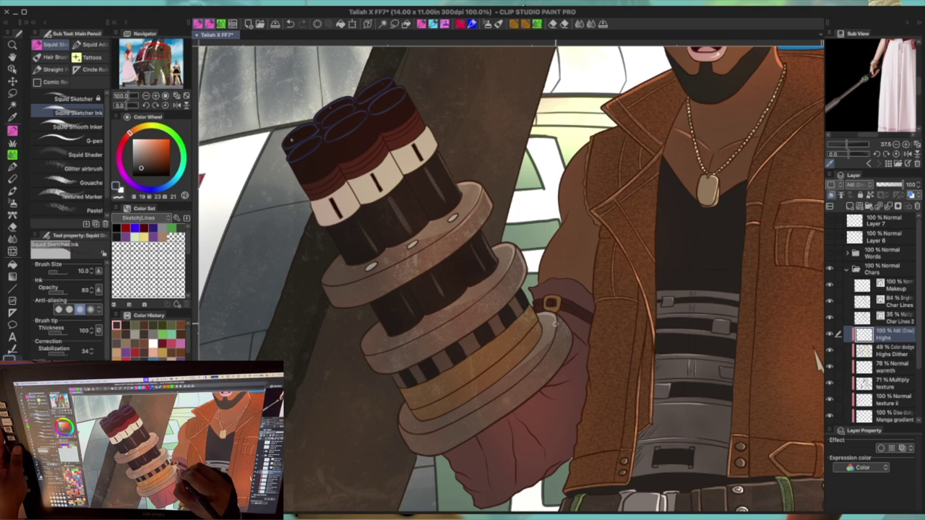
Step: Sample the gun arm's gold band, save the file, and ink highlights along the band's edges with brush size 10
key(bracketleft)
alt+click(528, 307)
key(super+s)
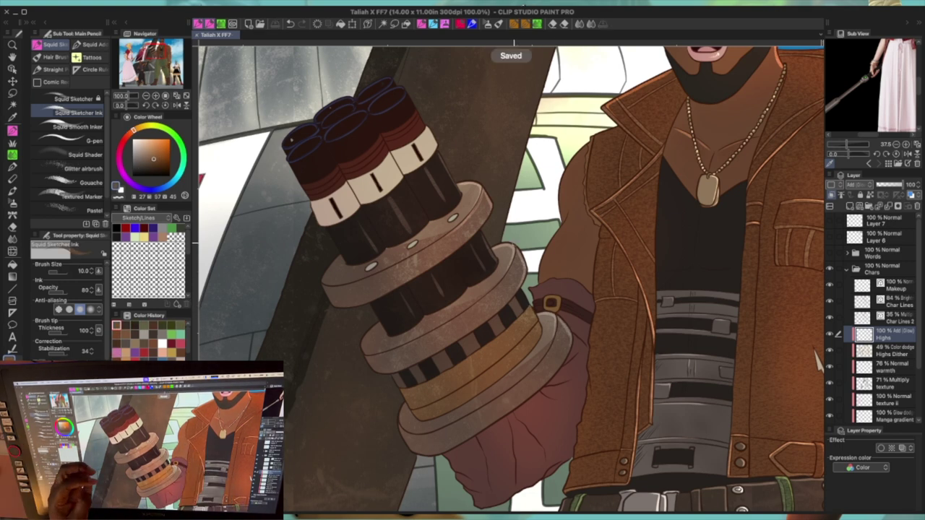
click(526, 312)
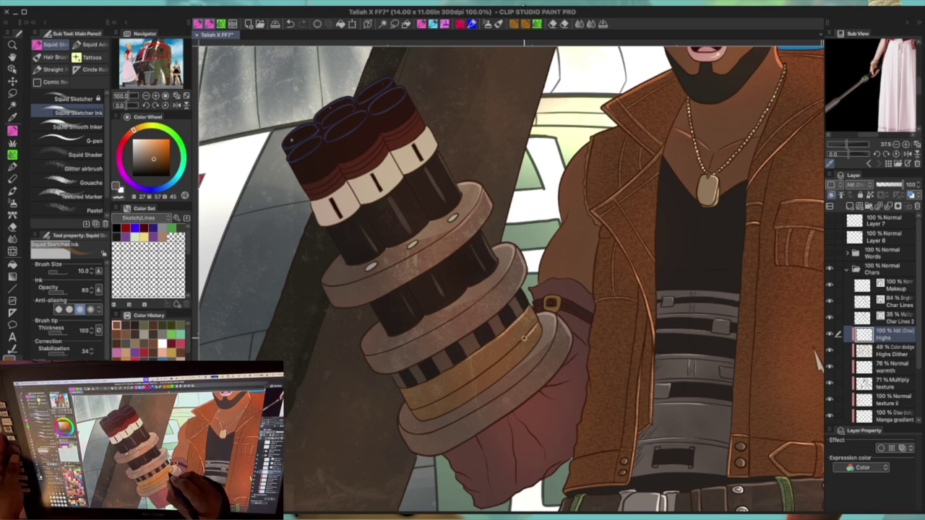
Step: Sample the reds of the gun arm's barrel tips and ink highlights on their ribbed rings with brush size 8
alt+click(372, 145)
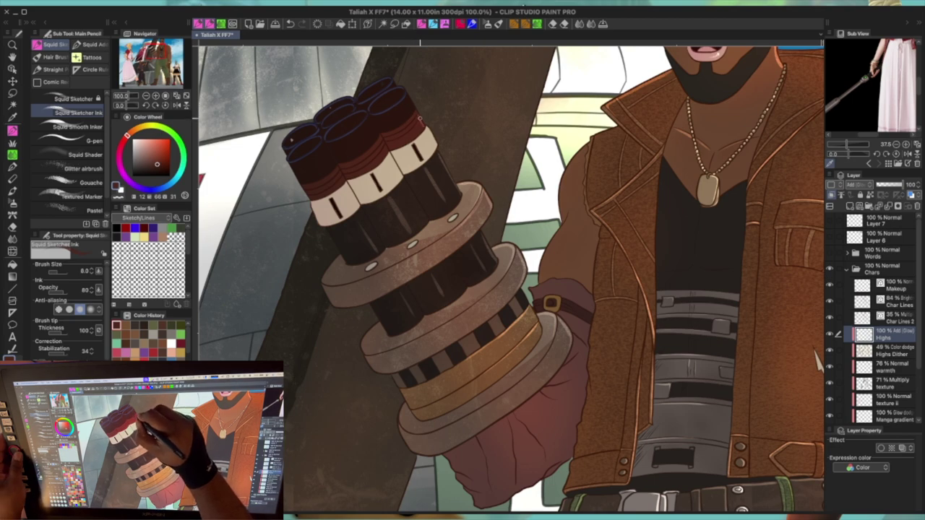
scroll(431, 130, up, 2)
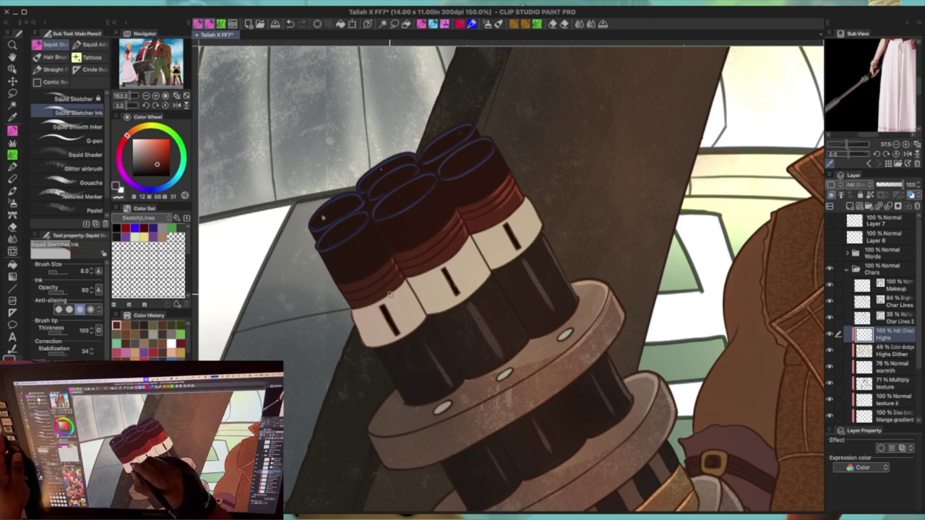
alt+click(492, 137)
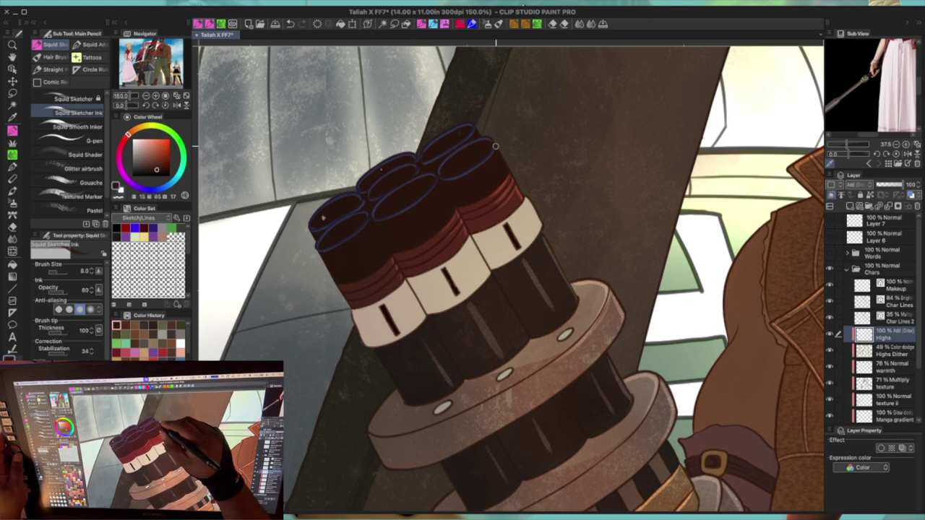
scroll(366, 236, up, 1)
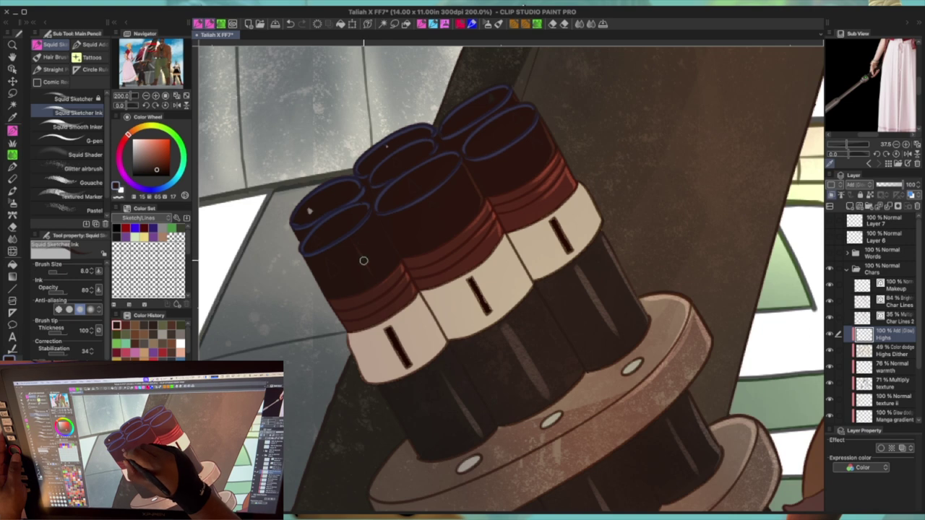
Step: Sample the cream of the gun barrels' bands and ink highlights along the bands' edges
alt+click(477, 318)
drag(507, 232, 477, 269)
mouse_move(551, 183)
mouse_down()
mouse_move(580, 183)
mouse_move(568, 201)
mouse_move(596, 224)
mouse_up()
mouse_move(423, 296)
mouse_down()
mouse_move(394, 318)
mouse_move(442, 339)
mouse_move(542, 217)
mouse_up()
scroll(441, 340, down, 5)
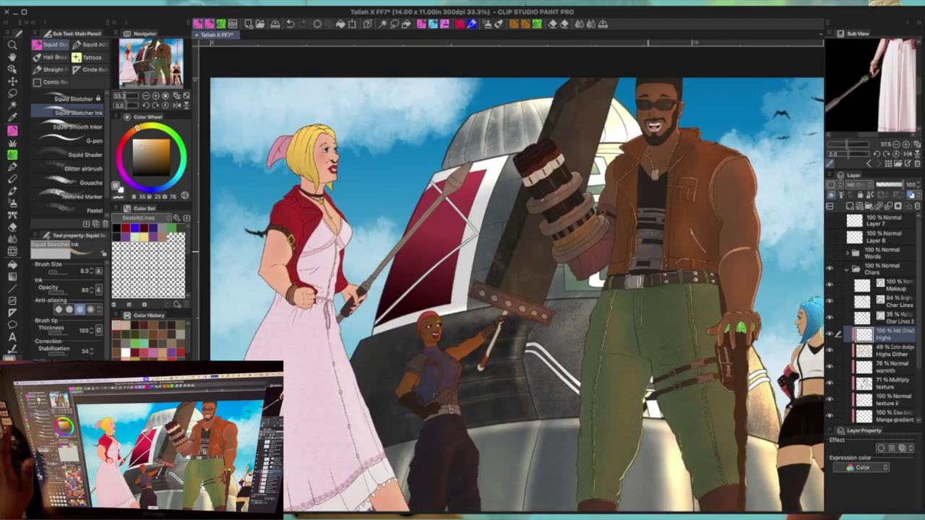
Step: Sample the mauve sleeve below the gun arm, ink highlights along its lower edge and folds, and save the file
scroll(426, 297, up, 5)
alt+click(426, 296)
scroll(426, 296, up, 2)
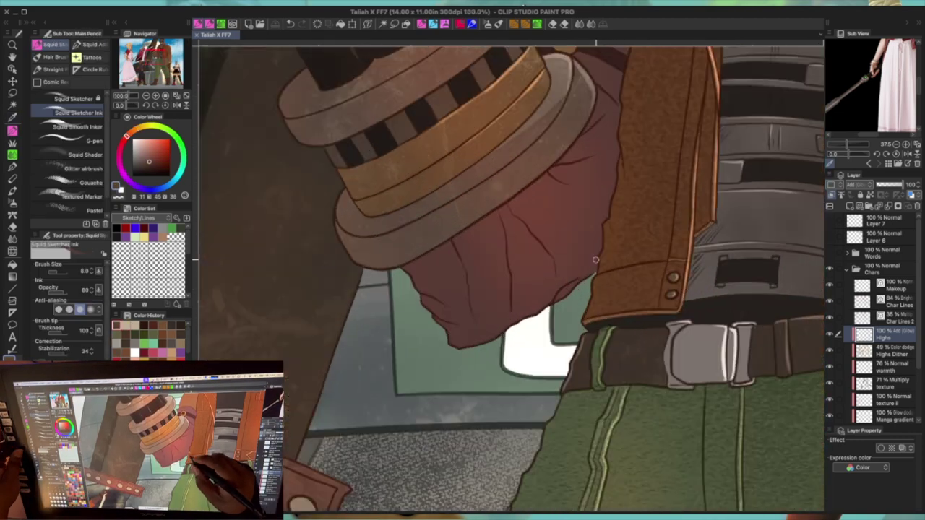
mouse_move(430, 294)
mouse_down()
mouse_move(427, 311)
mouse_move(461, 346)
mouse_move(528, 316)
mouse_move(571, 280)
mouse_up()
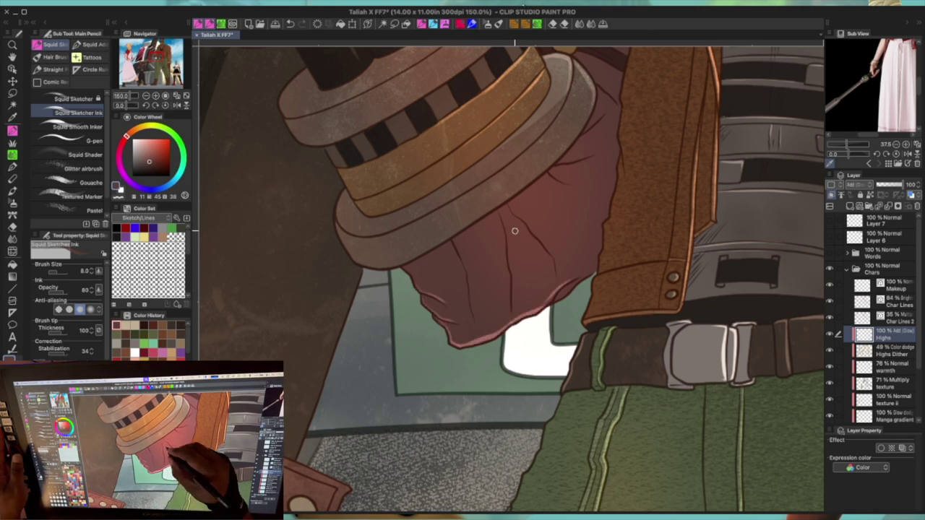
mouse_move(499, 215)
mouse_down()
mouse_move(519, 284)
mouse_move(530, 230)
mouse_move(556, 266)
mouse_up()
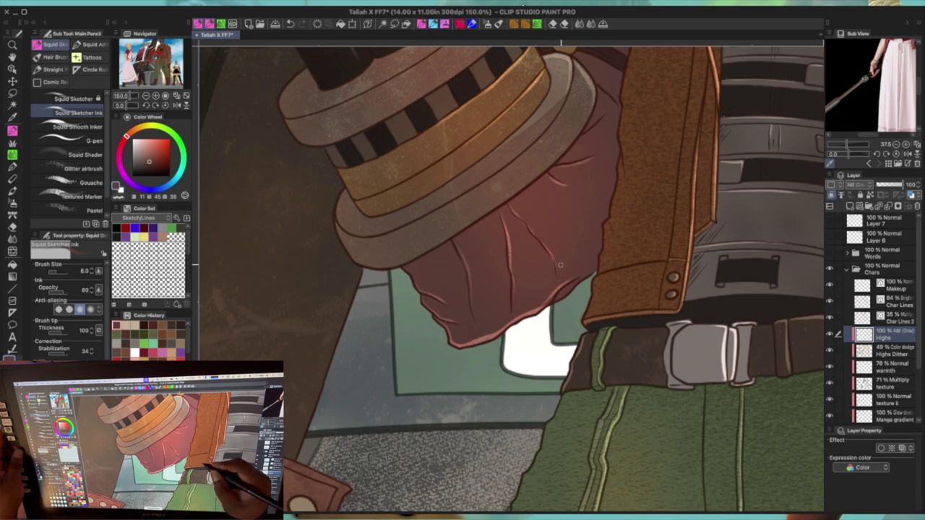
key(ctrl+0)
drag(638, 241, 571, 199)
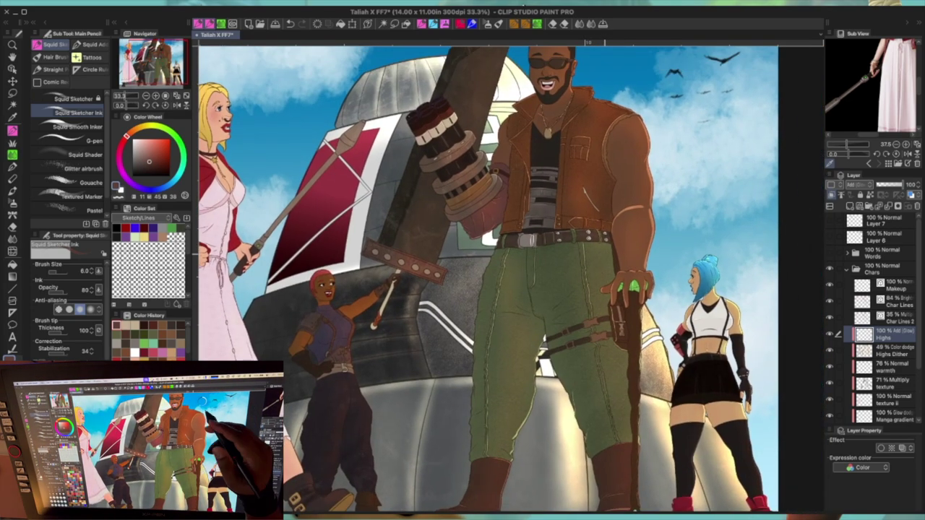
key(ctrl+s)
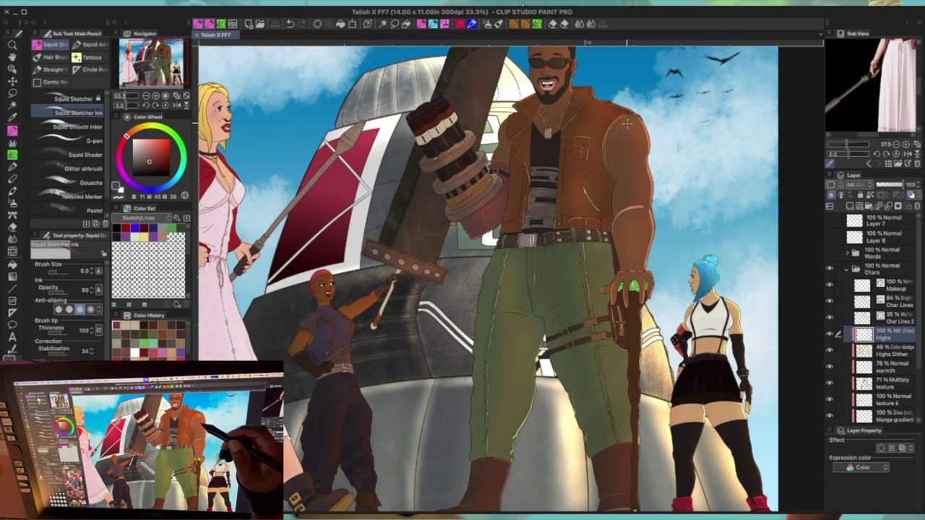
Step: Sample the red-haired woman's skin and ink highlights along the edge of her face, jaw and chin with brush size 6
scroll(296, 343, up, 5)
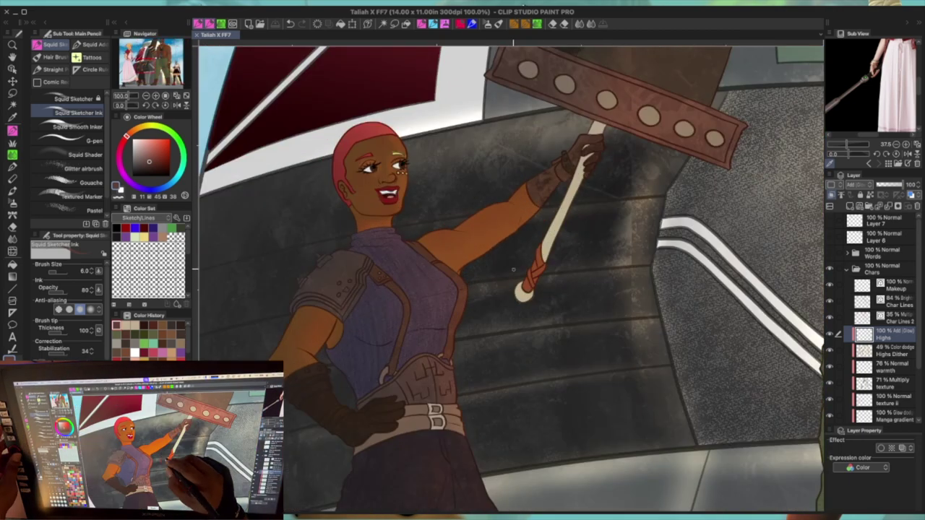
key(i)
key(p)
scroll(224, 65, up, 1)
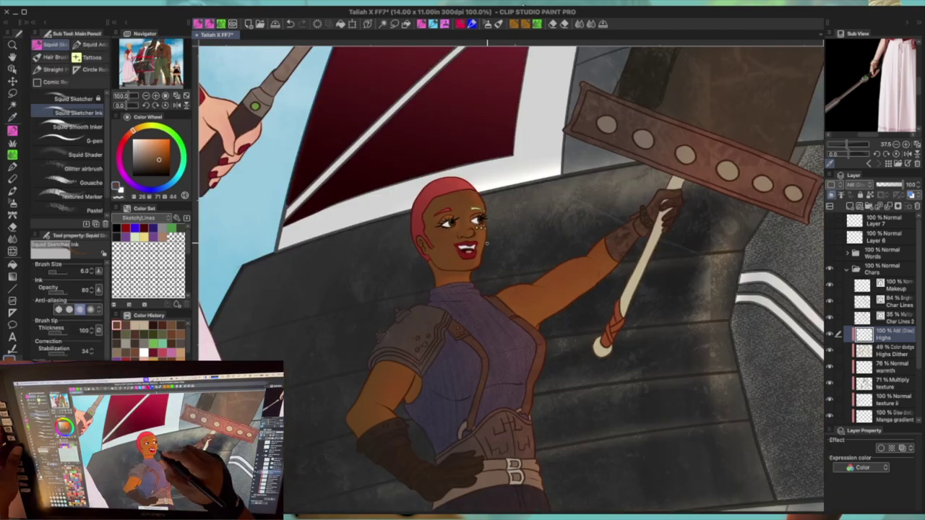
key(bracketright)
key(bracketright)
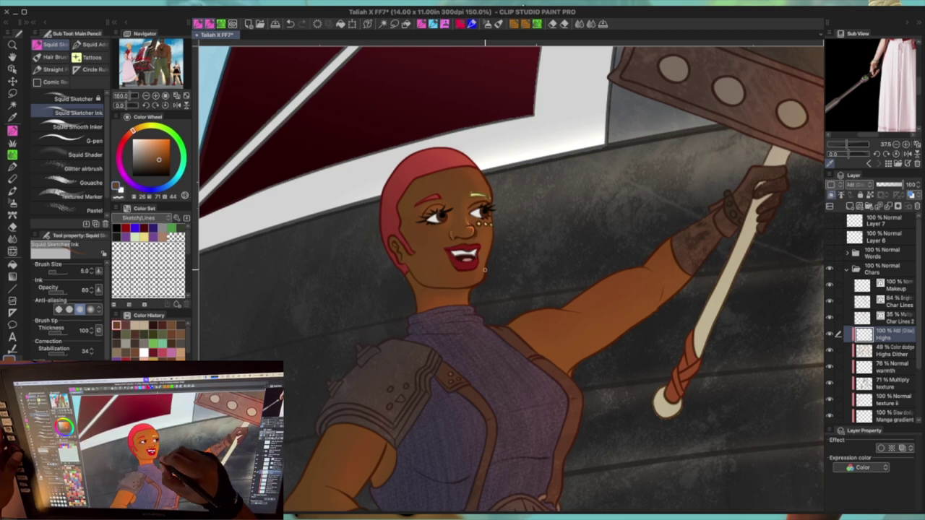
drag(483, 263, 471, 259)
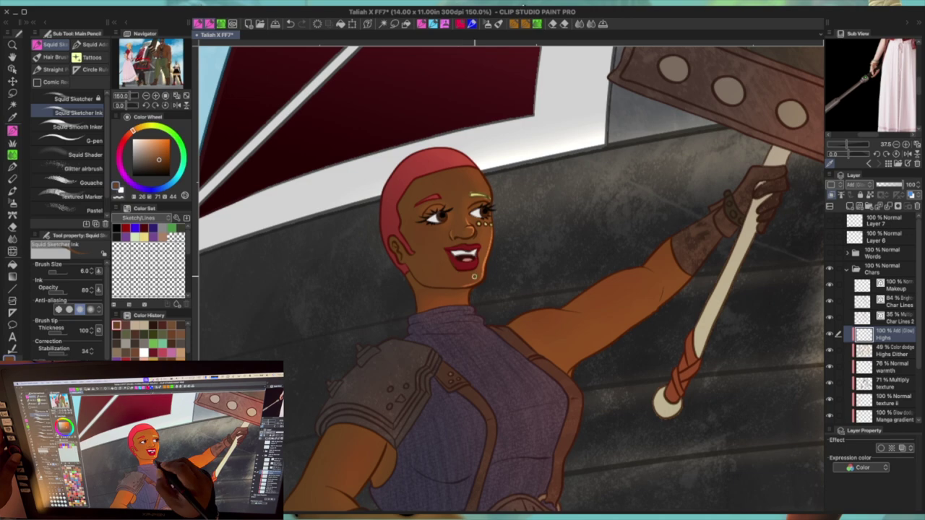
drag(482, 273, 454, 265)
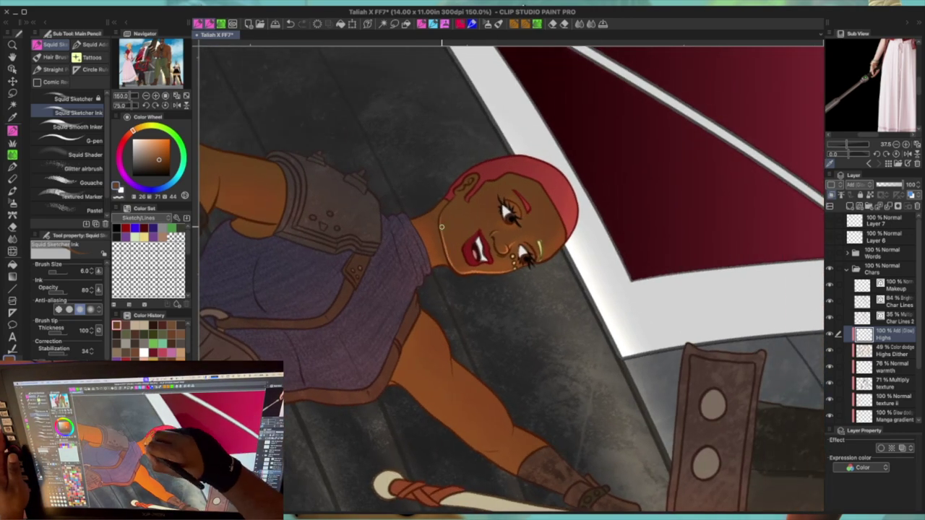
drag(494, 168, 497, 165)
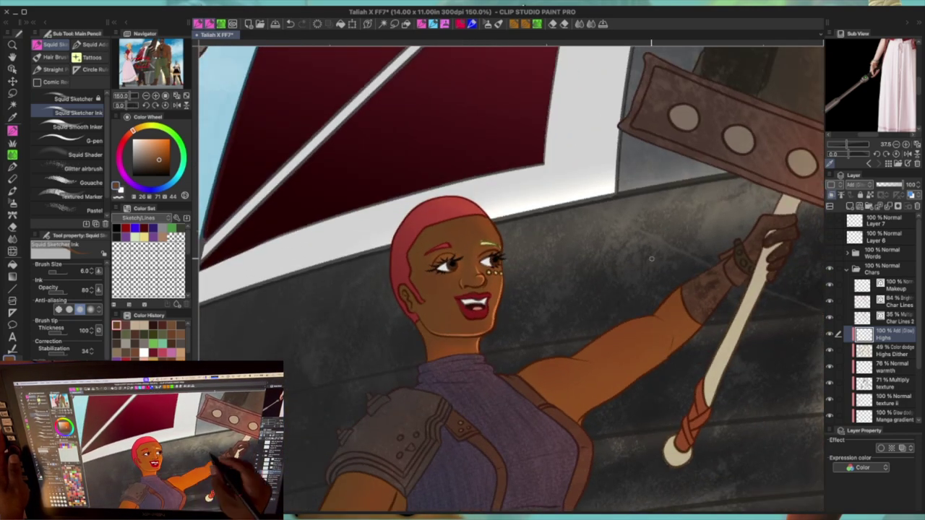
Step: Ink skin highlights along the red-haired woman's raised arm and on the inner edge and elbow crease of her bent arm
mouse_move(545, 372)
mouse_down()
mouse_move(553, 243)
mouse_move(667, 185)
mouse_up()
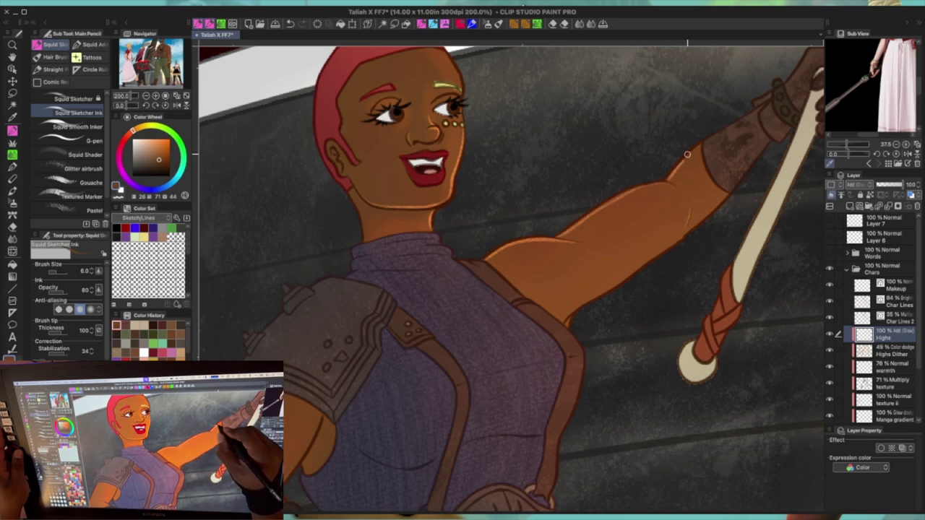
key(ctrl+minus)
mouse_move(576, 340)
mouse_down()
mouse_move(627, 281)
mouse_move(641, 229)
mouse_up()
key(ctrl+plus)
drag(486, 293, 665, 187)
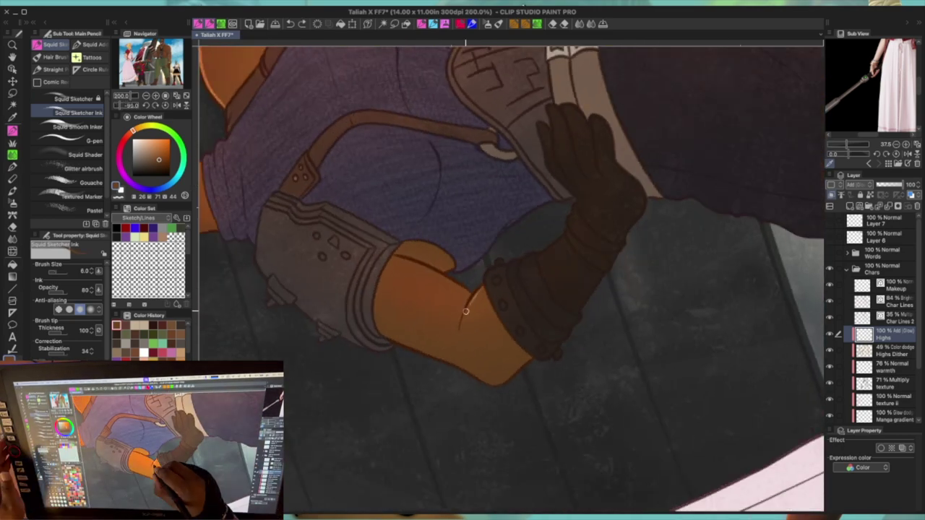
mouse_move(453, 232)
mouse_down()
mouse_move(553, 185)
mouse_move(460, 223)
mouse_up()
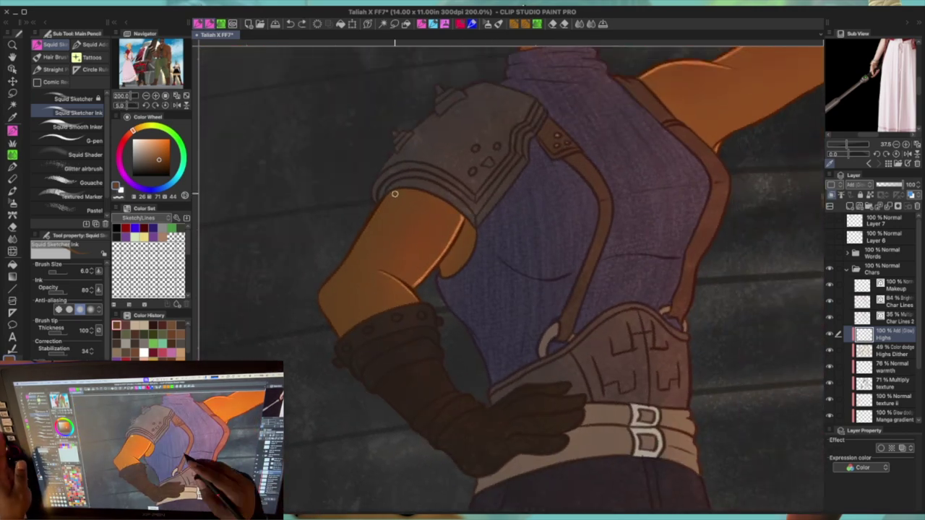
Step: Sample the red of the red-haired woman's lips and ink a fine lip highlight with brush size 3
drag(624, 210, 610, 327)
mouse_move(557, 63)
mouse_down()
mouse_move(568, 194)
mouse_move(570, 187)
mouse_up()
alt+click(567, 194)
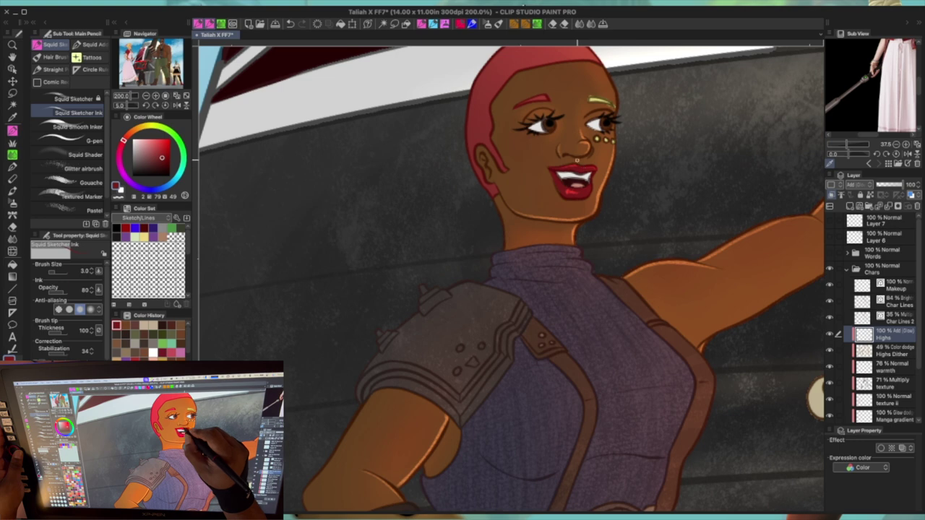
Step: Sample the shoulder armour's grey-brown, ink highlights on its spikes and layered edges with brush size 5, and save the file
drag(596, 275, 606, 185)
alt+click(510, 212)
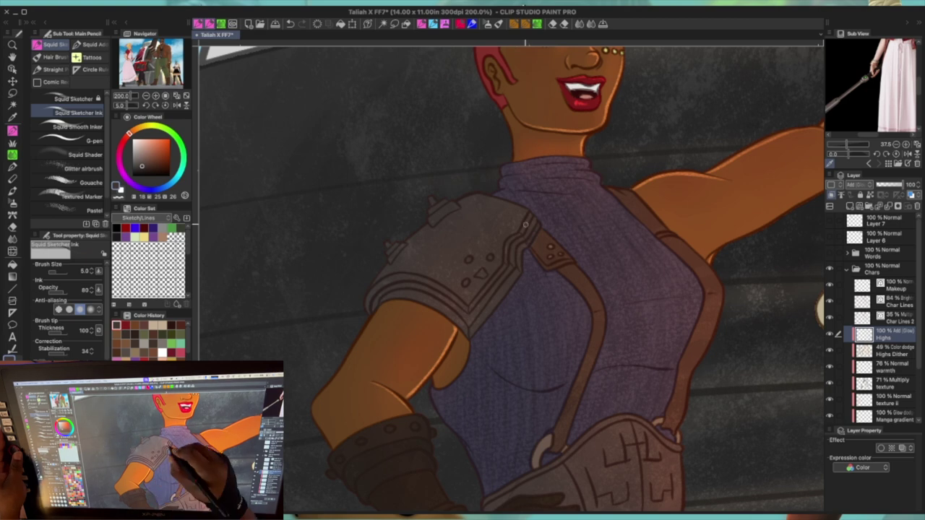
drag(518, 228, 470, 298)
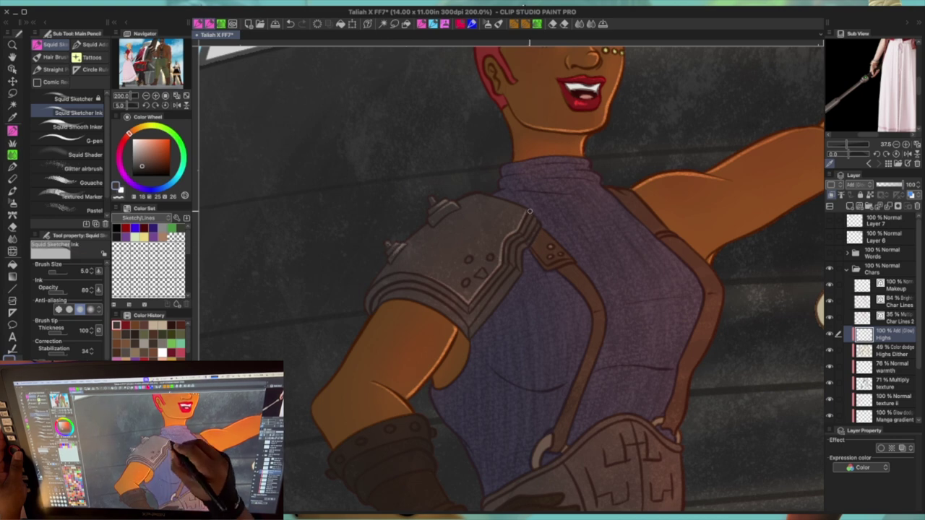
drag(535, 222, 527, 246)
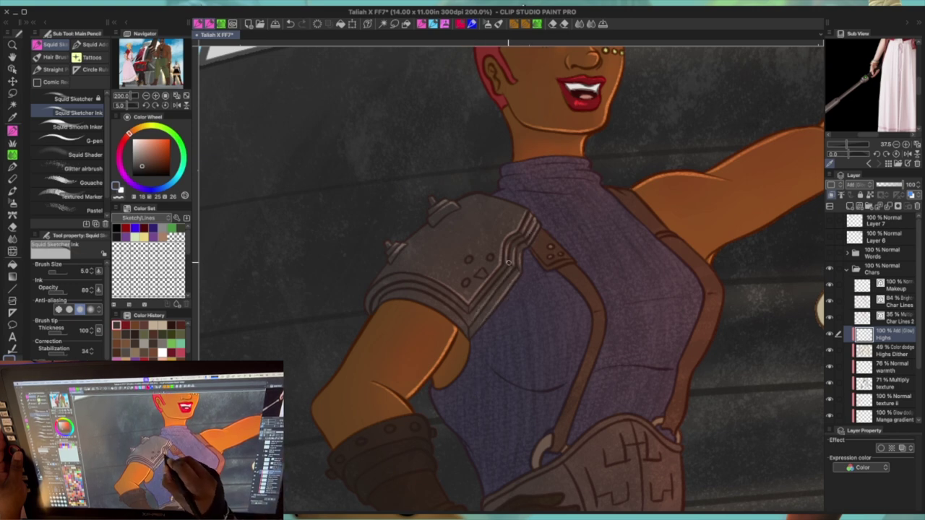
key(ctrl+minus)
key(ctrl+minus)
key(ctrl+minus)
key(ctrl+minus)
key(ctrl+minus)
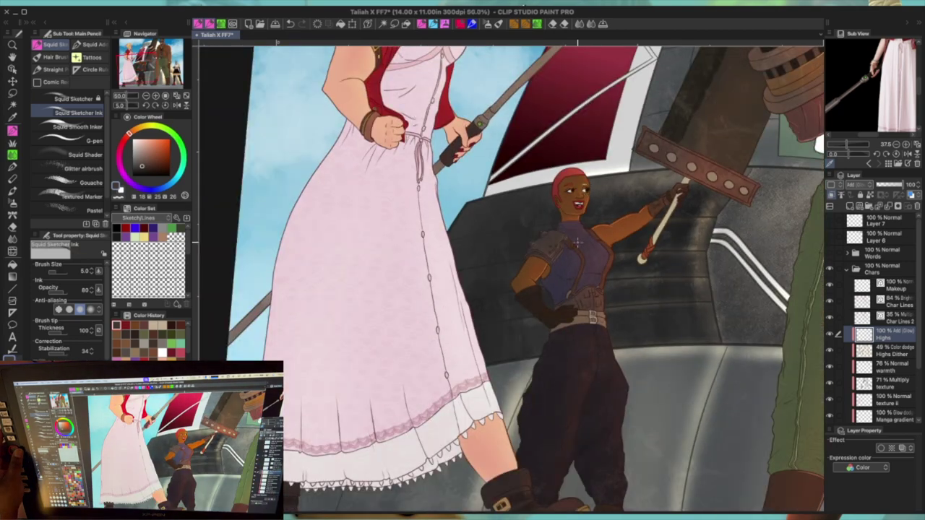
key(ctrl+s)
Step: Sample the purple of the red-haired woman's top and ink highlights along the folds of its high collar with brush size 5
key(ctrl+alt+0)
key(ctrl+plus)
key(ctrl+plus)
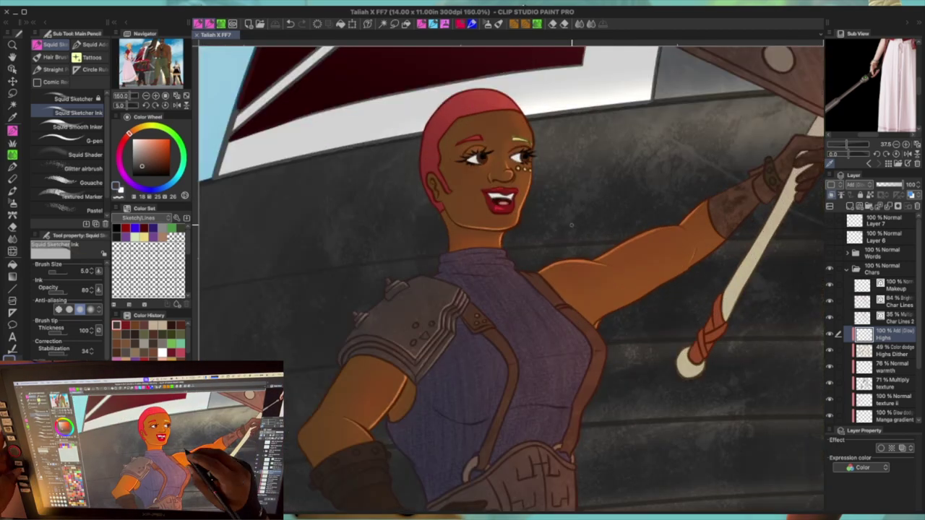
key(minus)
key(minus)
key(minus)
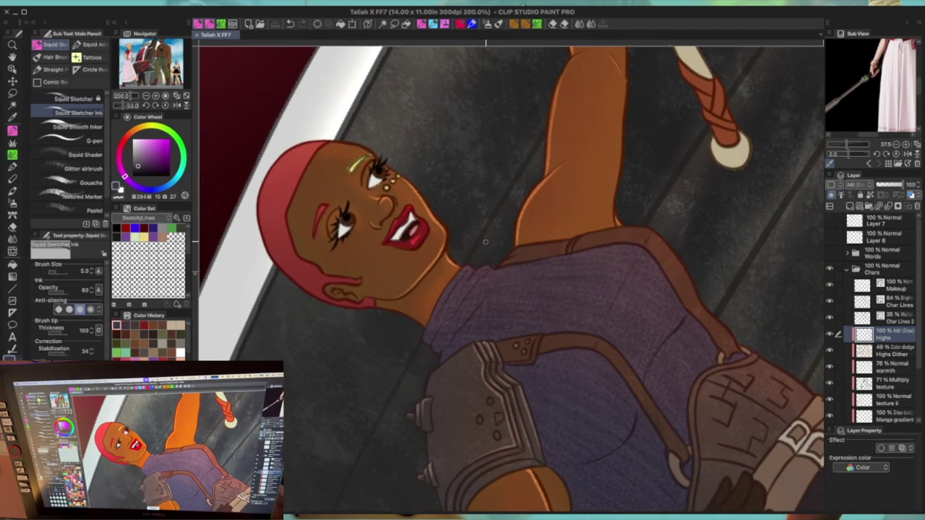
drag(552, 268, 552, 214)
drag(474, 207, 435, 257)
drag(464, 227, 484, 208)
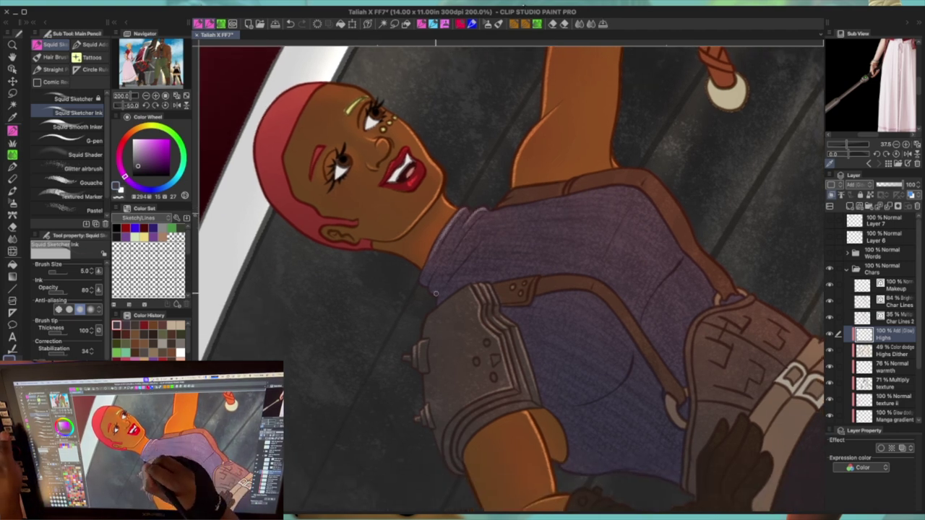
Step: Ink highlights along the two curved chest folds of the red-haired woman's purple top with brush size 5
drag(682, 255, 640, 314)
mouse_move(636, 348)
mouse_down()
mouse_move(589, 399)
mouse_move(636, 275)
mouse_move(663, 253)
mouse_up()
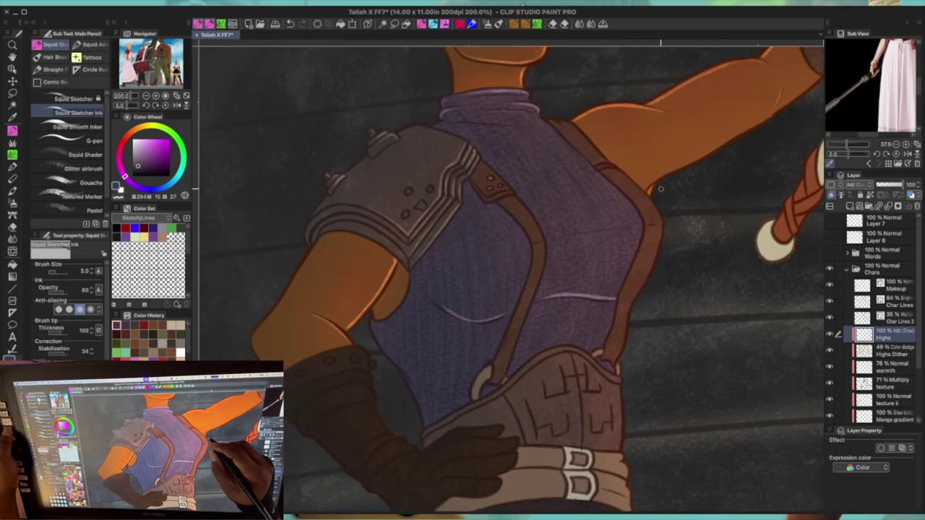
Step: Sample the strap's brown and the ring's colour, and ink highlights along the leather harness straps and their rings at the waist
alt+click(620, 173)
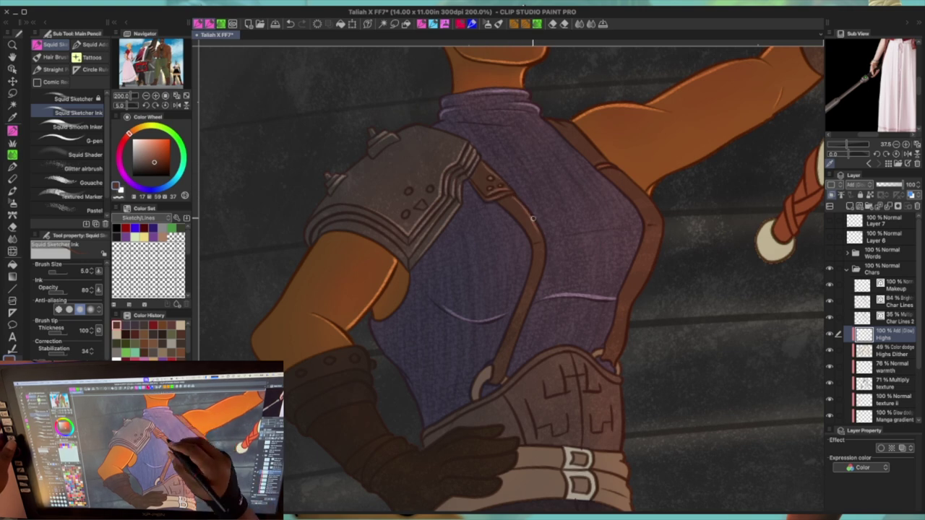
drag(536, 229, 532, 310)
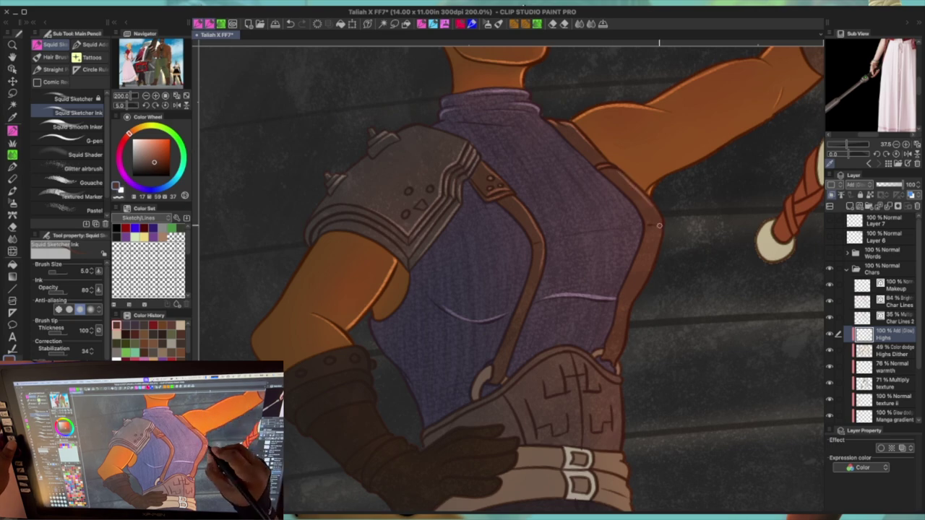
alt+click(480, 384)
drag(474, 399, 487, 370)
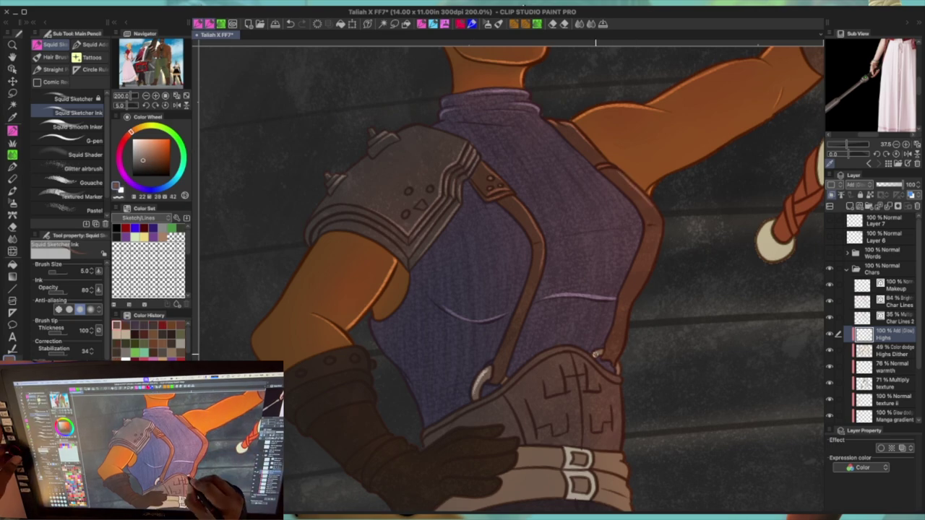
Step: Sample the dark brown of the glove on the woman's hip and ink highlights along its fingers, wrist folds and studded cuff
drag(618, 374, 659, 290)
alt+click(480, 362)
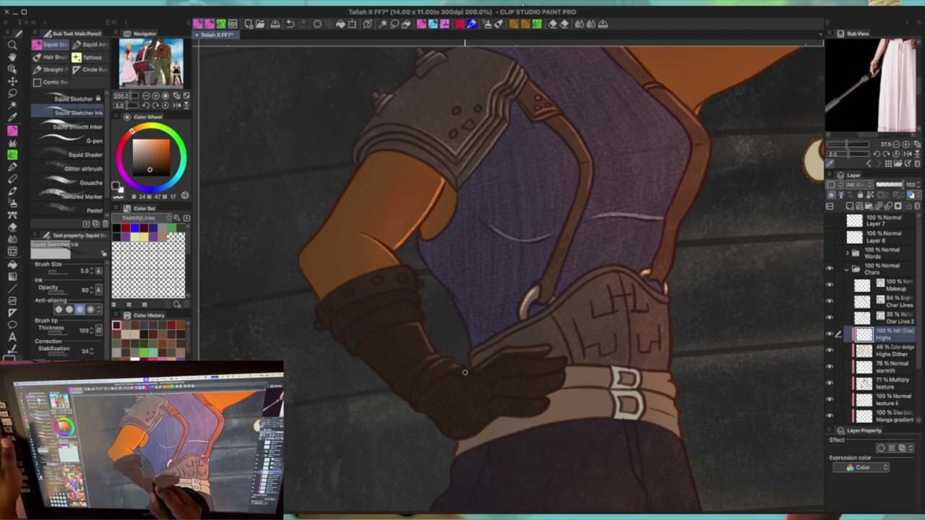
drag(535, 358, 493, 367)
mouse_move(565, 372)
mouse_down()
mouse_move(497, 383)
mouse_move(488, 403)
mouse_up()
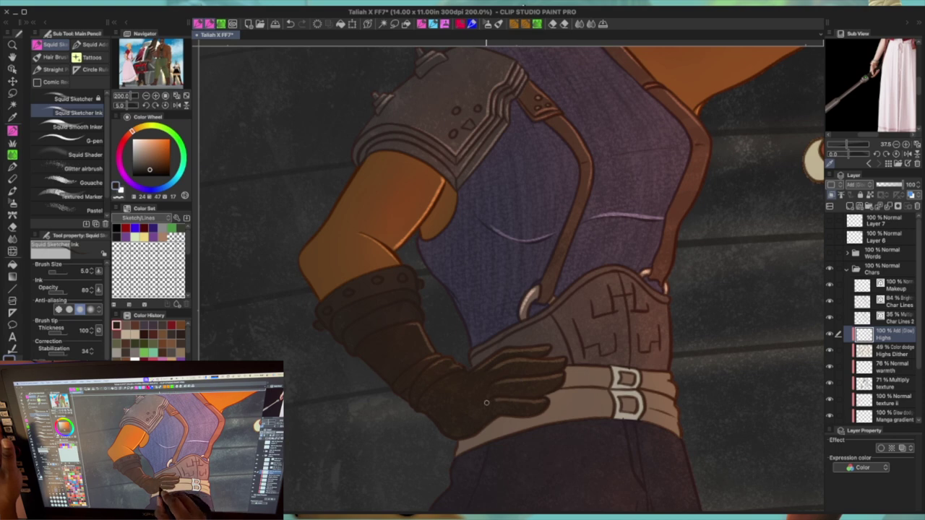
alt+click(421, 319)
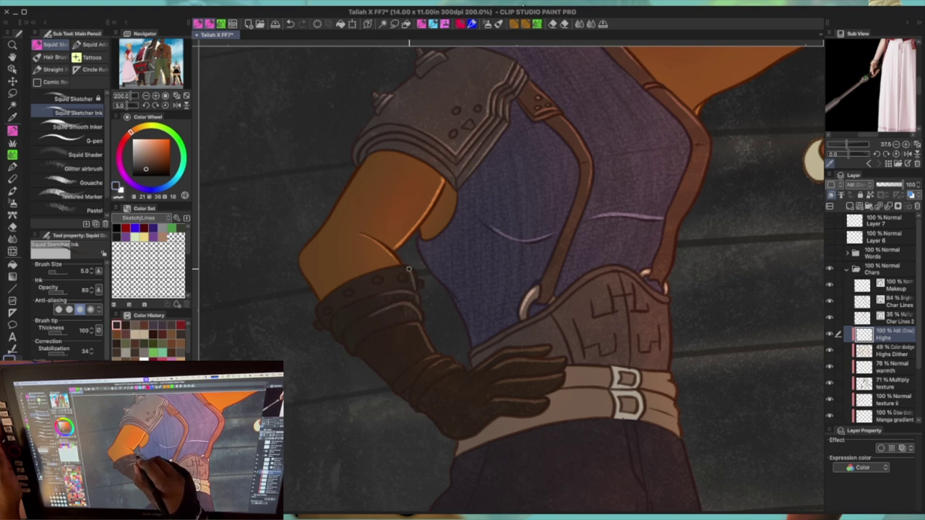
drag(414, 284, 378, 279)
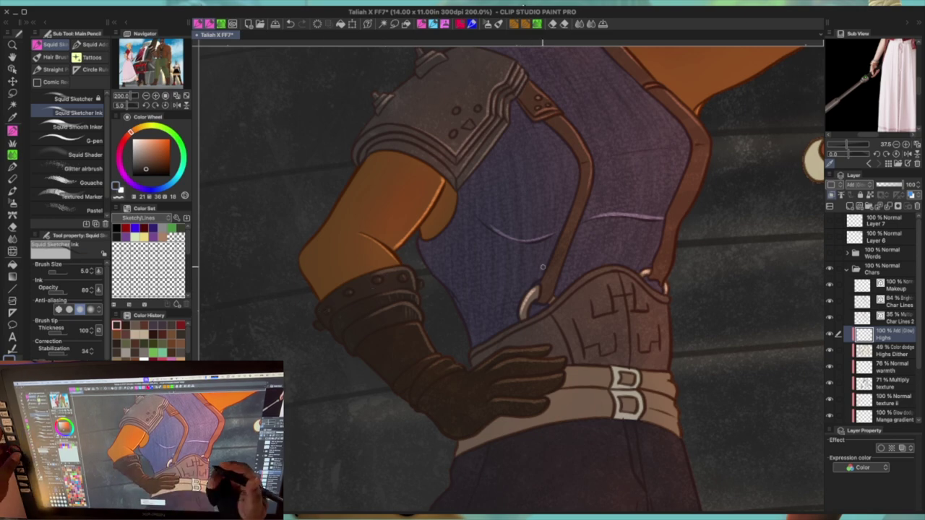
Step: Save the file, and ink highlights in the corset's sampled brown along its upper edge, seam and engraved pattern
key(ctrl+minus)
key(ctrl+minus)
key(ctrl+minus)
key(ctrl+plus)
key(ctrl+plus)
key(ctrl+plus)
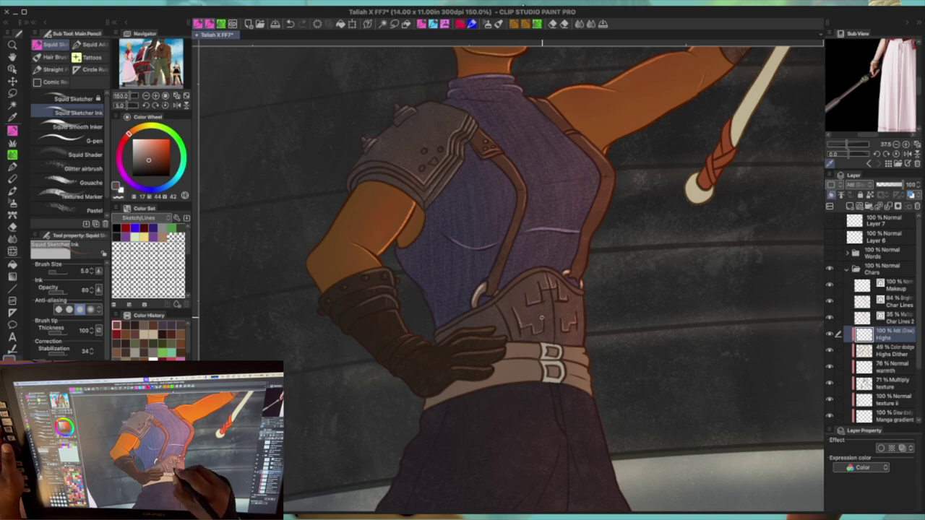
key(ctrl+s)
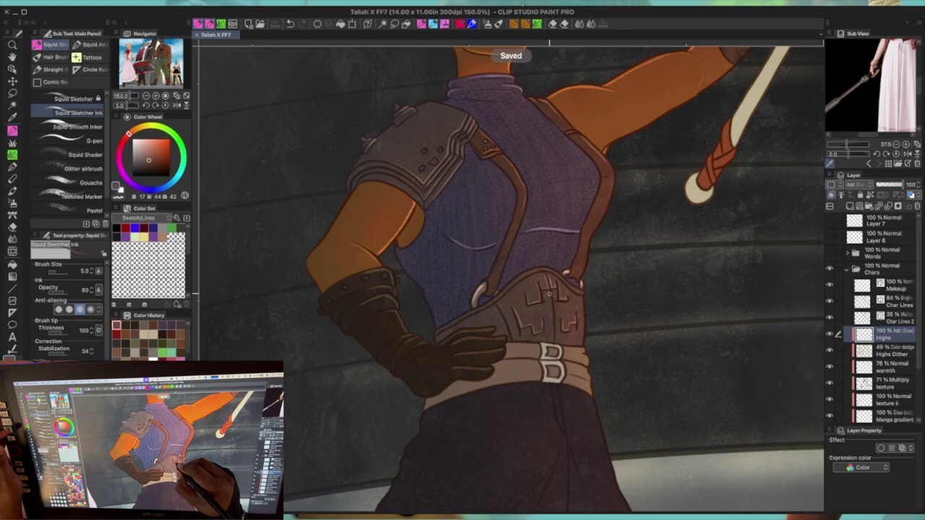
drag(552, 309, 535, 307)
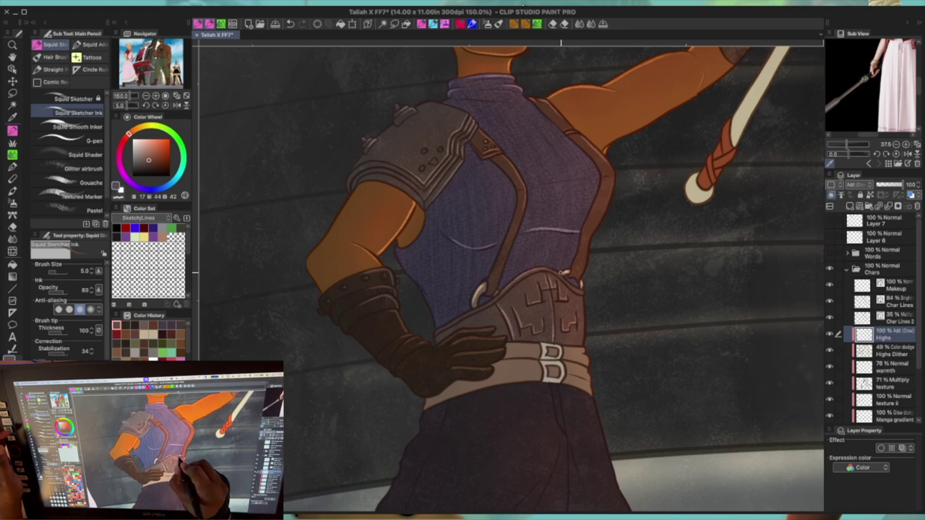
Step: Sample the buckle and belt colours, ink highlights on the woman's double belt and its buckles, and save the file
alt+click(560, 351)
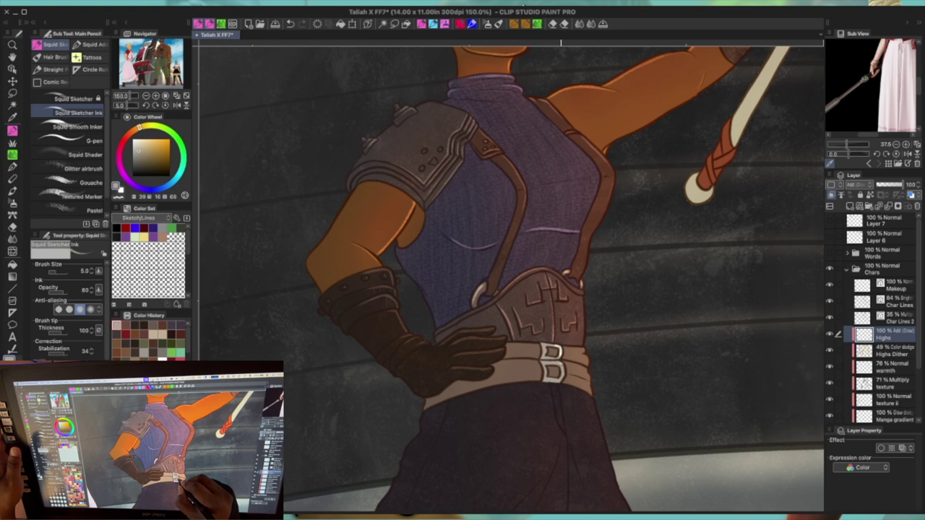
alt+click(575, 324)
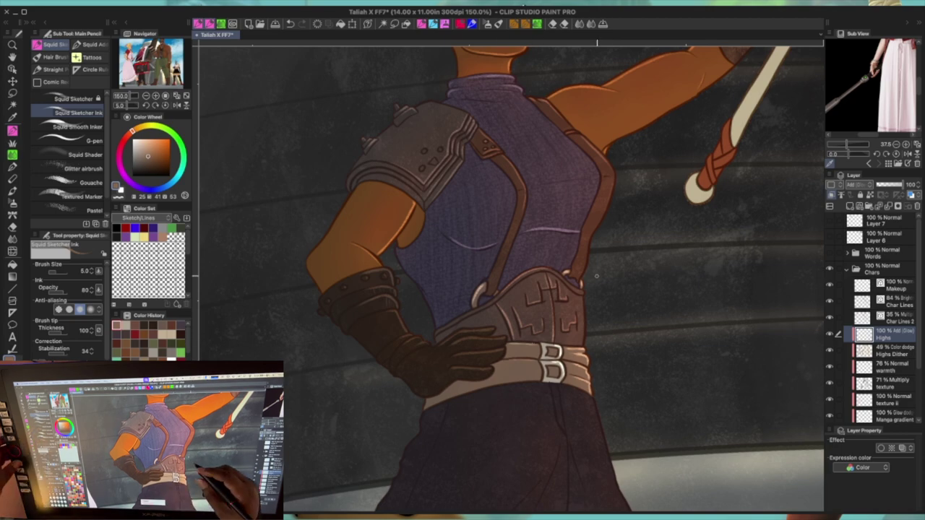
scroll(596, 275, down, 10)
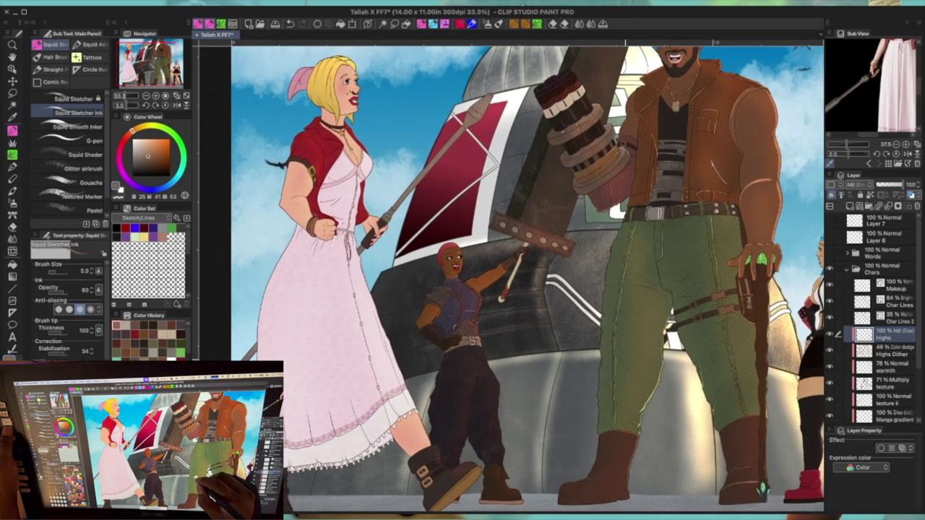
scroll(528, 274, up, 3)
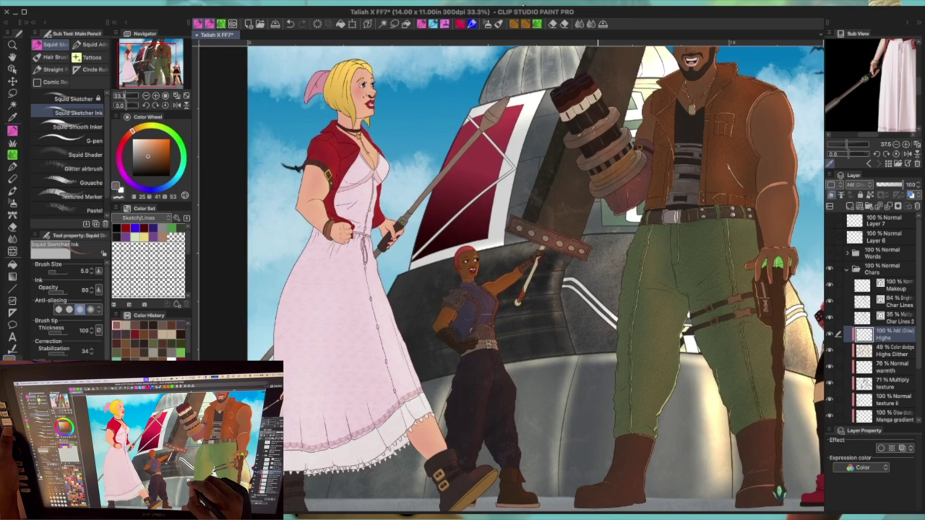
scroll(473, 325, up, 6)
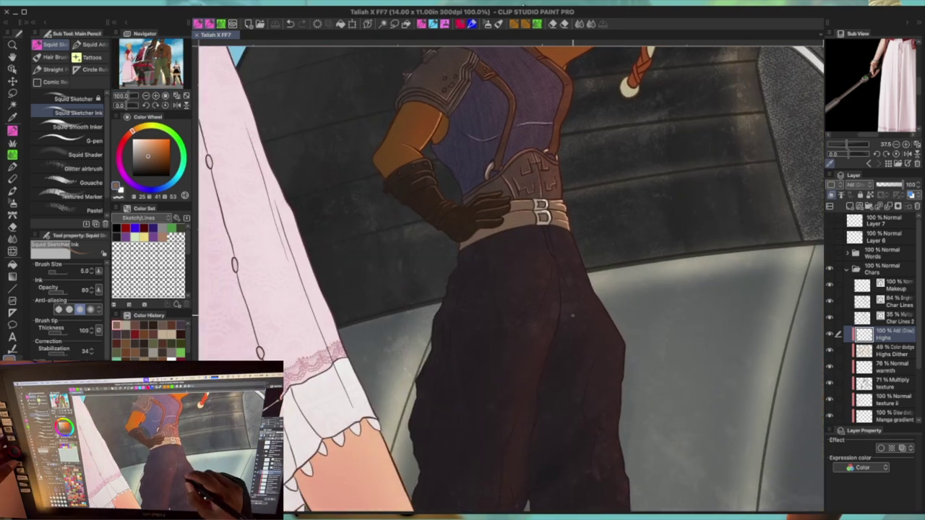
Step: Ink highlights in the trousers' sampled dark purple along the front leg's outer edge and knee folds with brush size 12
scroll(584, 245, up, 2)
mouse_move(560, 226)
mouse_down()
mouse_move(592, 307)
mouse_move(643, 395)
mouse_move(622, 213)
mouse_up()
mouse_move(617, 195)
mouse_down()
mouse_move(605, 331)
mouse_move(625, 452)
mouse_move(589, 307)
mouse_up()
drag(580, 268, 584, 333)
scroll(568, 282, up, 5)
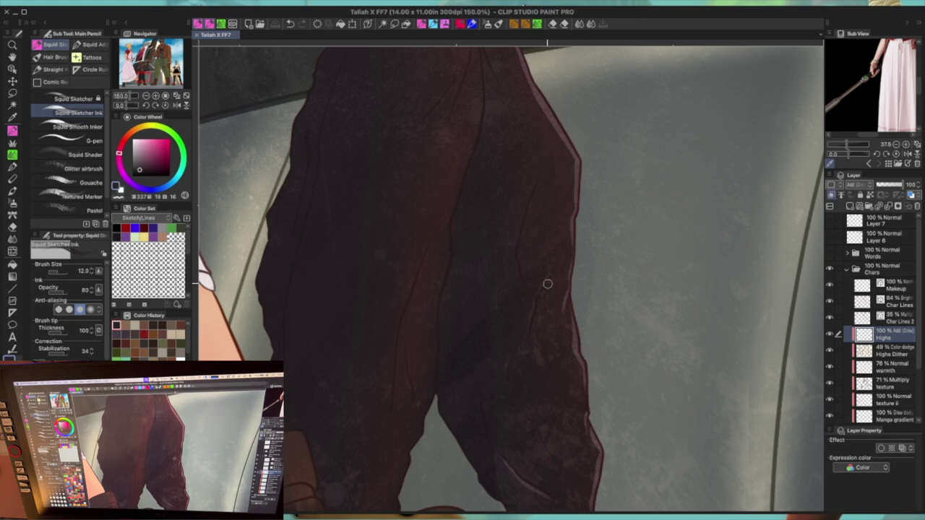
drag(542, 161, 525, 201)
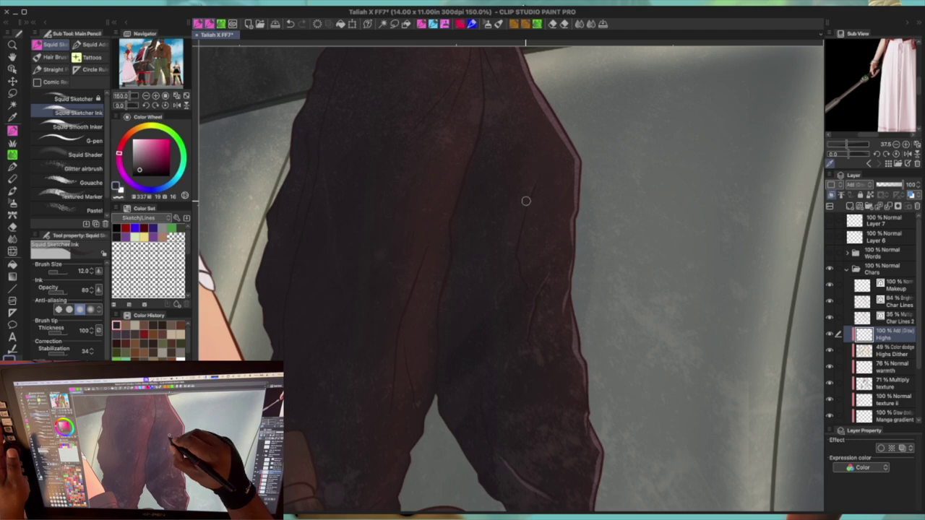
Step: Ink fine highlights along the trousers' fly seam and the crease beside it with brush size 7
scroll(597, 172, up, 5)
key(bracketleft)
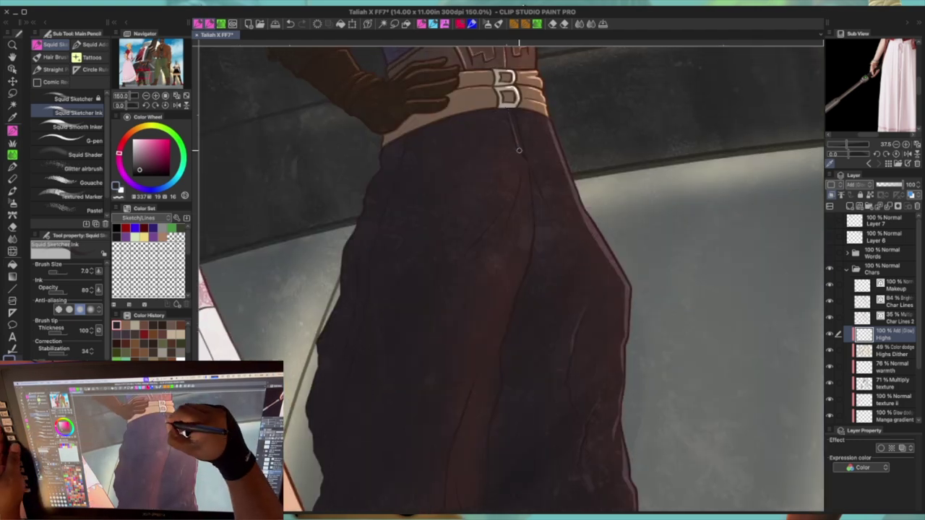
mouse_move(532, 165)
mouse_down()
mouse_move(543, 200)
mouse_move(521, 201)
mouse_up()
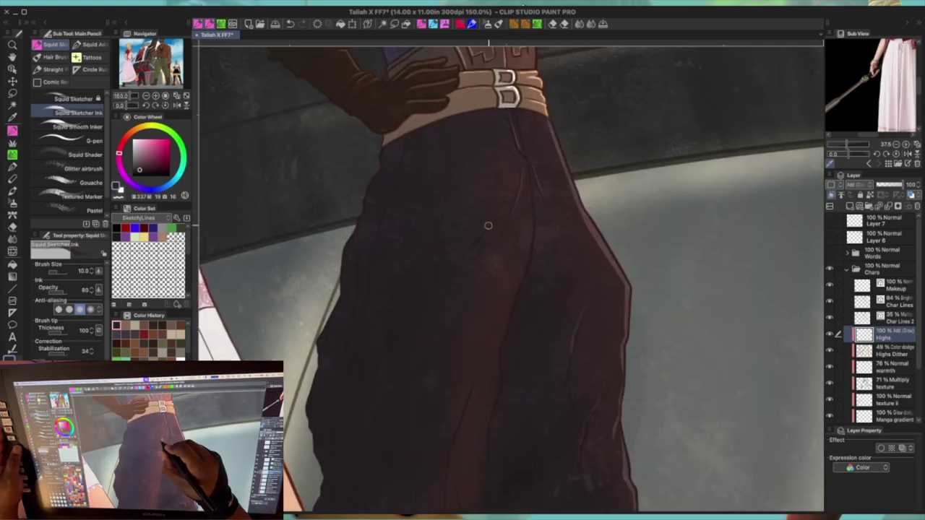
Step: Ink highlights along the trousers' long inner-leg seam and the back leg's folds, varying the brush size between 10 and 15
key(bracketleft)
scroll(599, 225, down, 2)
mouse_move(602, 229)
mouse_down()
mouse_move(562, 180)
mouse_move(511, 184)
mouse_move(496, 246)
mouse_up()
key(bracketright)
key(bracketright)
key(bracketright)
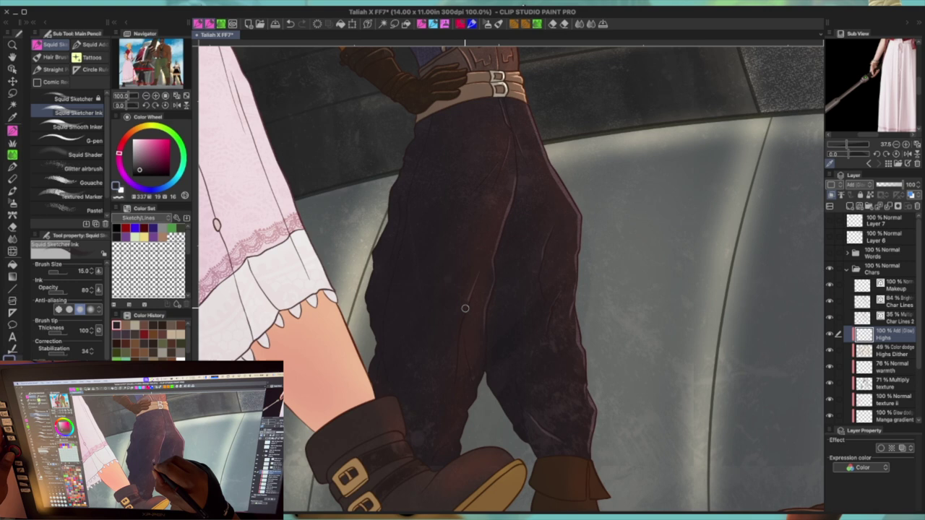
key(bracketleft)
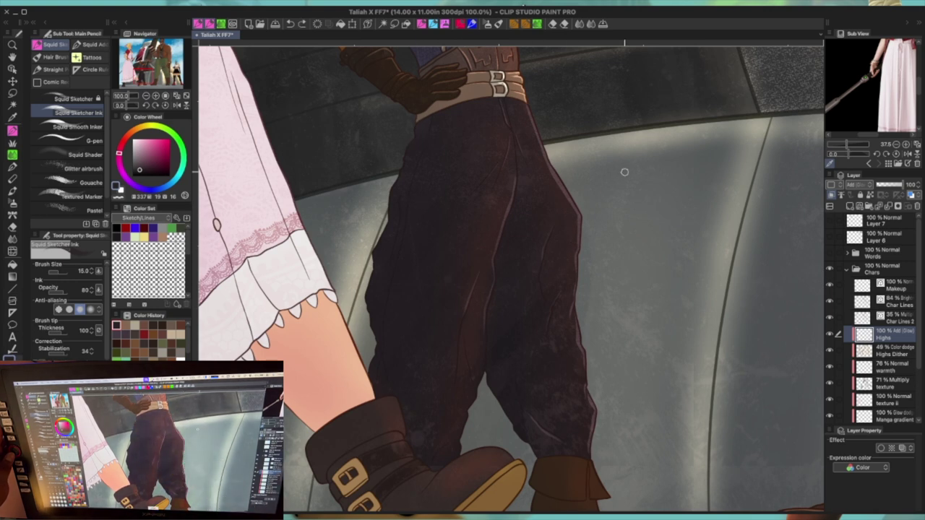
key(bracketleft)
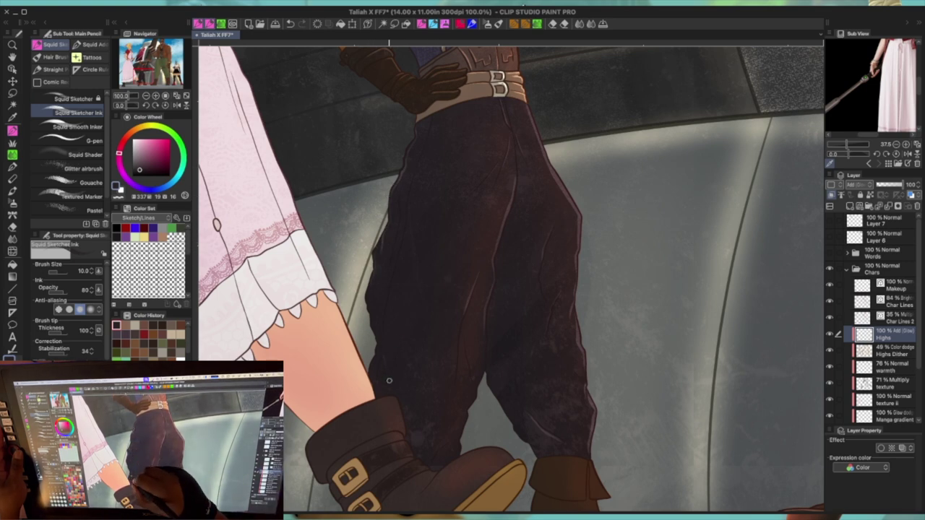
Step: Sample the dark brown of the red-haired woman's front boot as the highlight colour and save the file
drag(383, 360, 347, 216)
key(i)
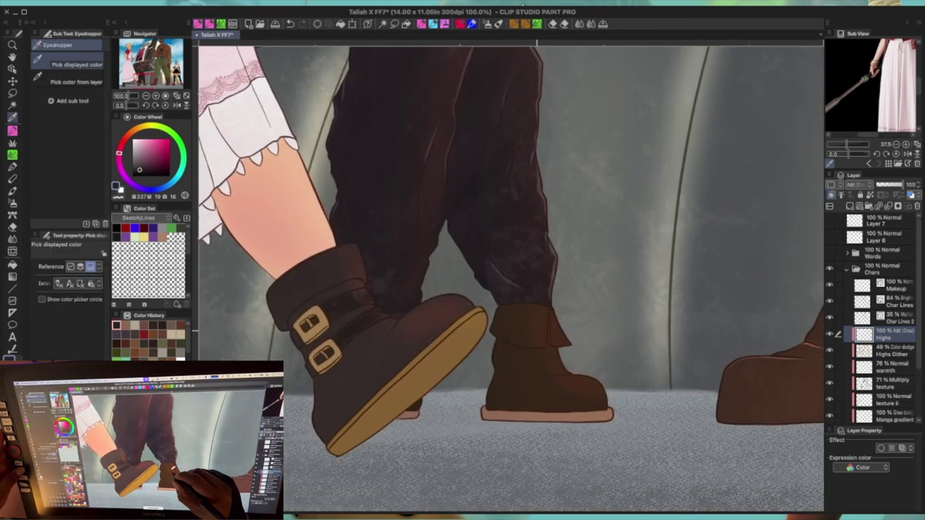
click(544, 328)
key(b)
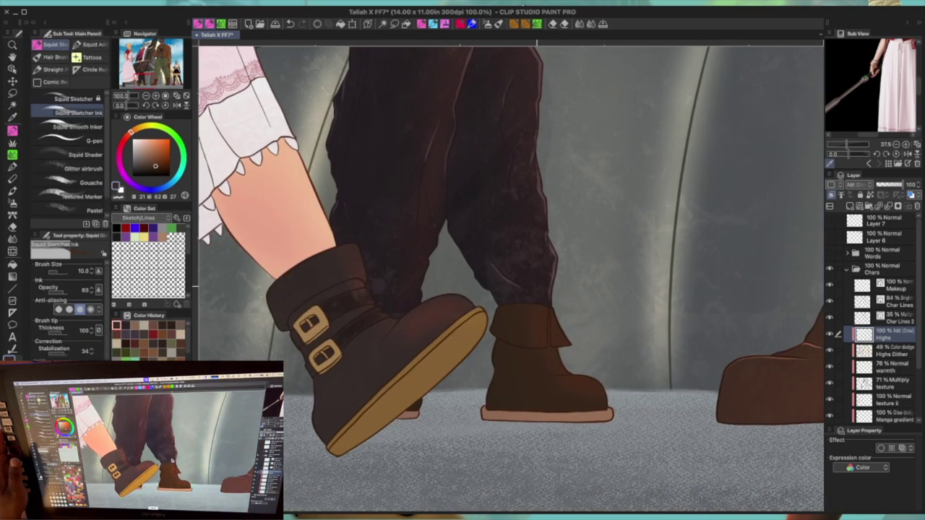
key(bracketright)
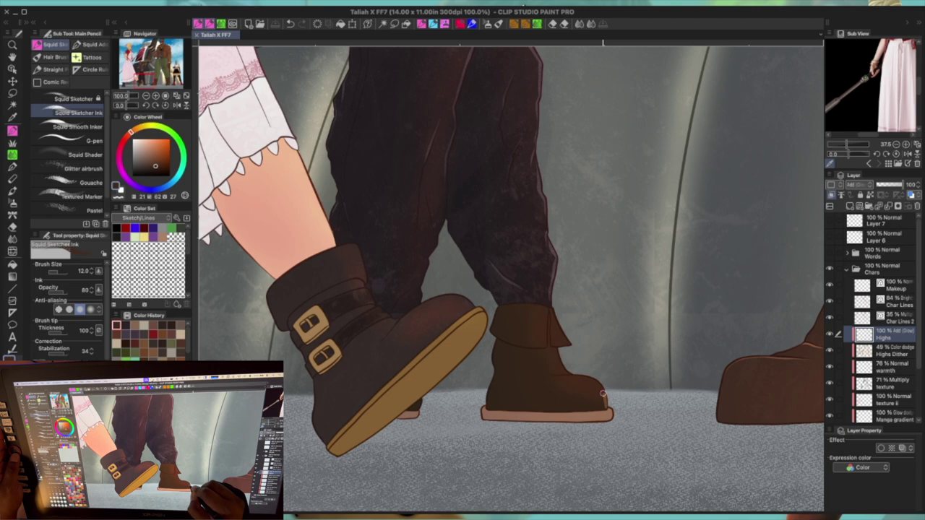
drag(634, 248, 590, 160)
Step: Ink a highlight along the rounded toe of the woman's front boot with brush size 6
key(bracketleft)
scroll(696, 260, up, 5)
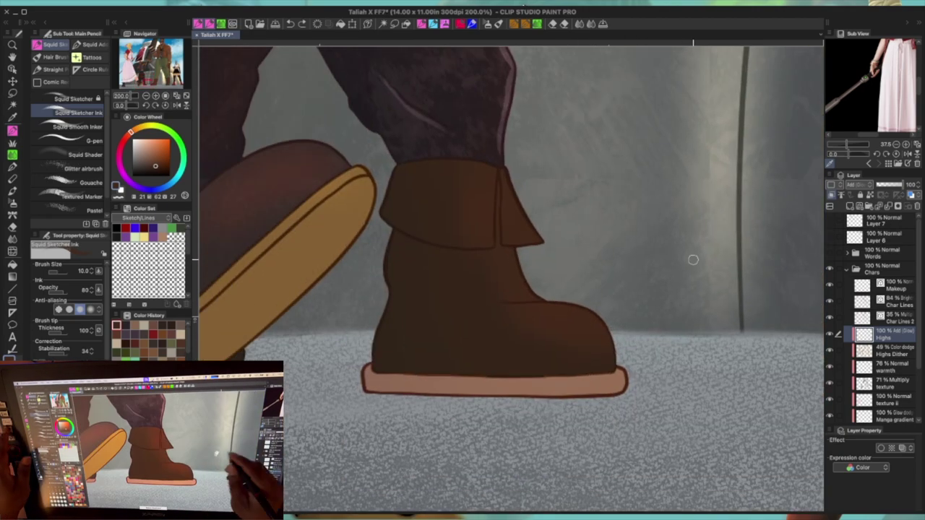
key(minus)
key(bracketleft)
key(bracketleft)
key(bracketleft)
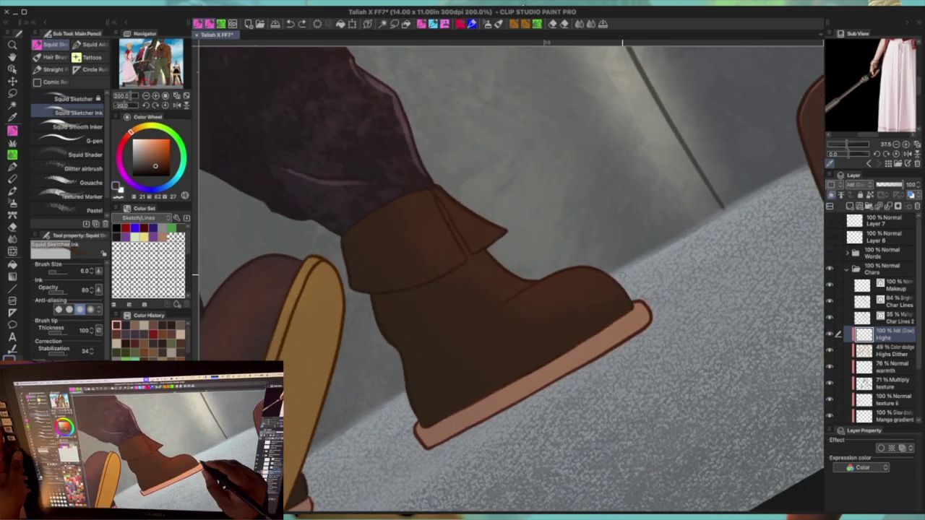
mouse_move(630, 305)
mouse_down()
mouse_move(607, 276)
mouse_move(561, 271)
mouse_move(597, 271)
mouse_move(570, 268)
mouse_move(584, 268)
mouse_move(504, 302)
mouse_up()
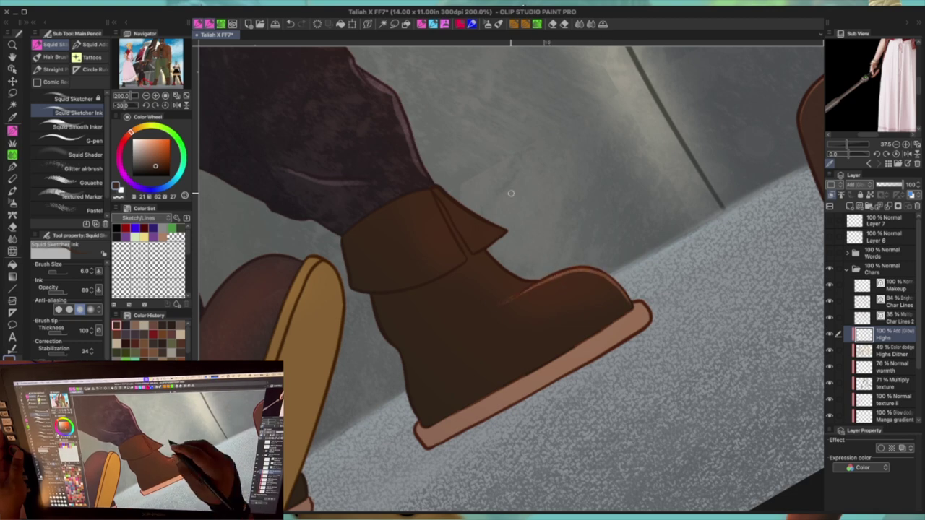
Step: Ink highlights along the instep of the front boot and the edges of its folded cuff and flap
key(ctrl+z)
drag(502, 233, 448, 196)
drag(461, 256, 434, 196)
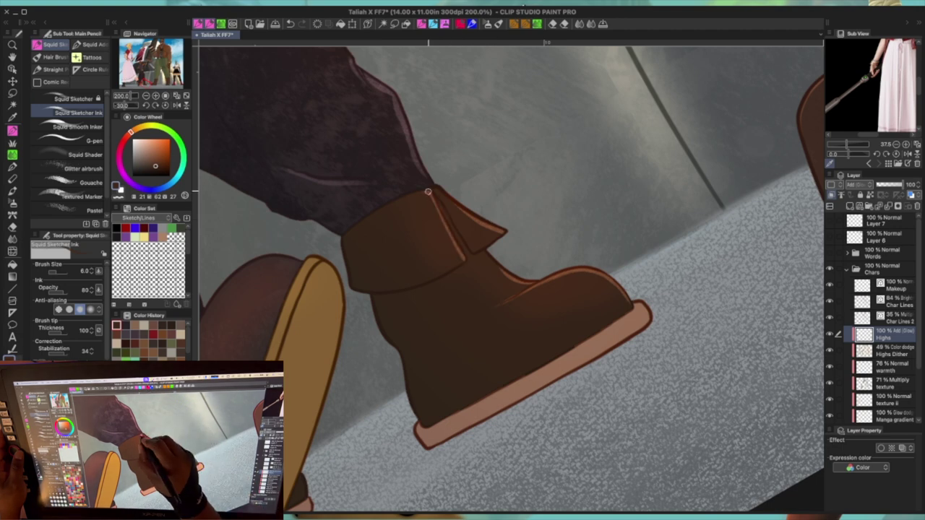
Step: Sample the pinkish brown of the front boot's sole, ink a highlight along its upper edge, and save the file
alt+click(636, 306)
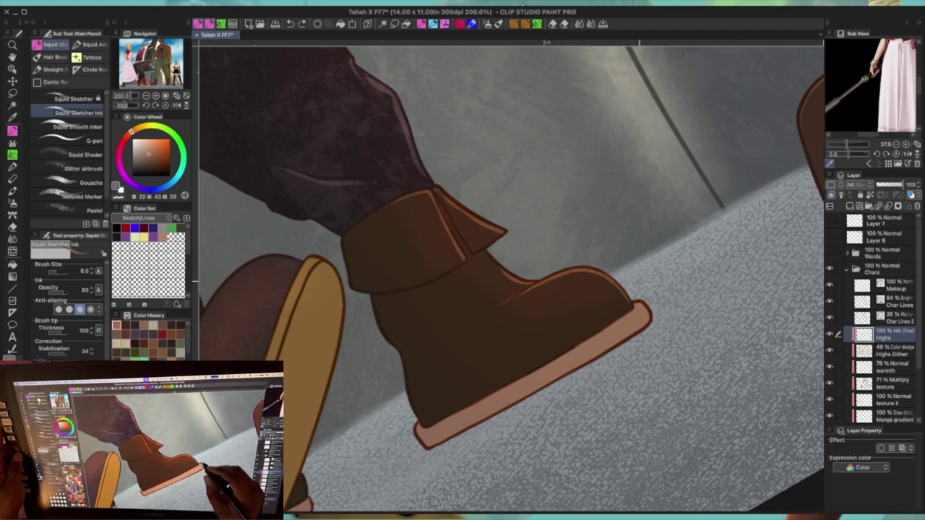
mouse_move(636, 306)
mouse_down()
mouse_move(642, 312)
mouse_move(560, 354)
mouse_up()
scroll(469, 405, down, 5)
scroll(469, 405, up, 3)
key(ctrl+s)
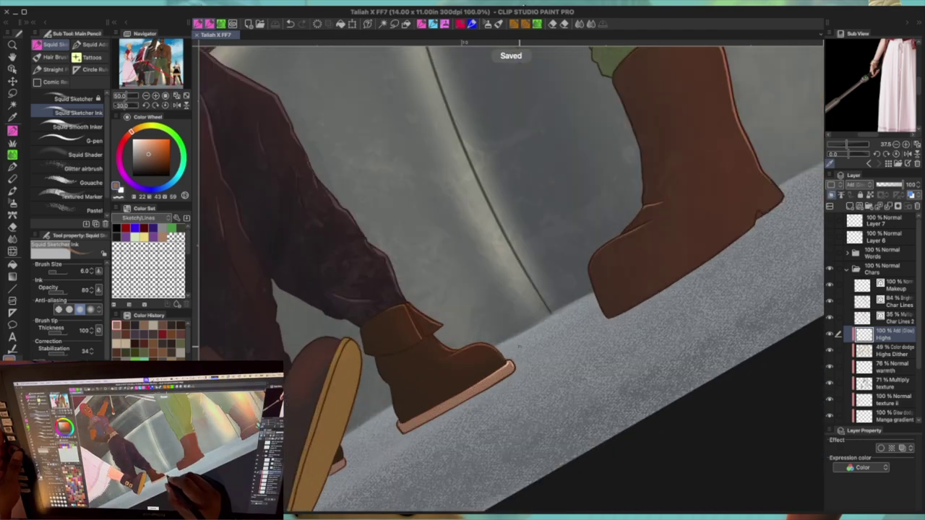
Step: Sample the dark brown of the woman's rear boot and ink a highlight on its visible toe with brush size 6
scroll(531, 320, up, 2)
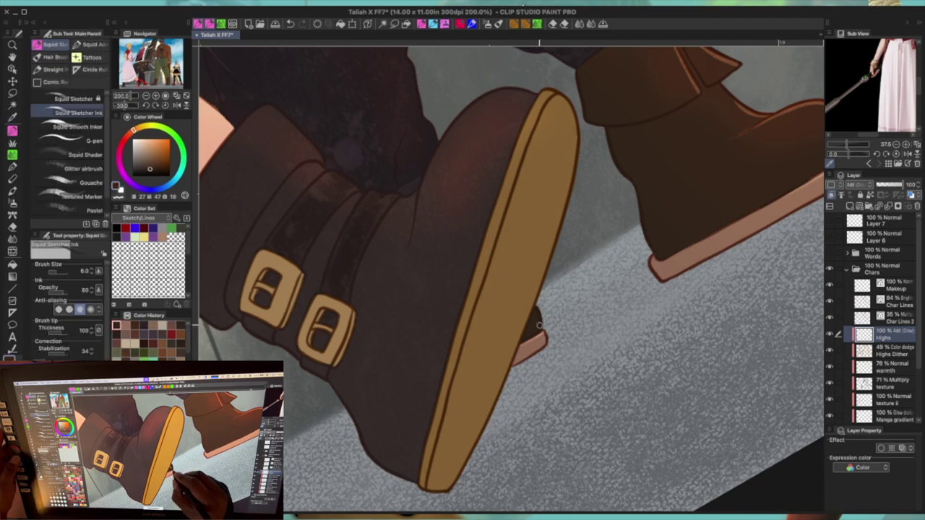
scroll(641, 230, down, 4)
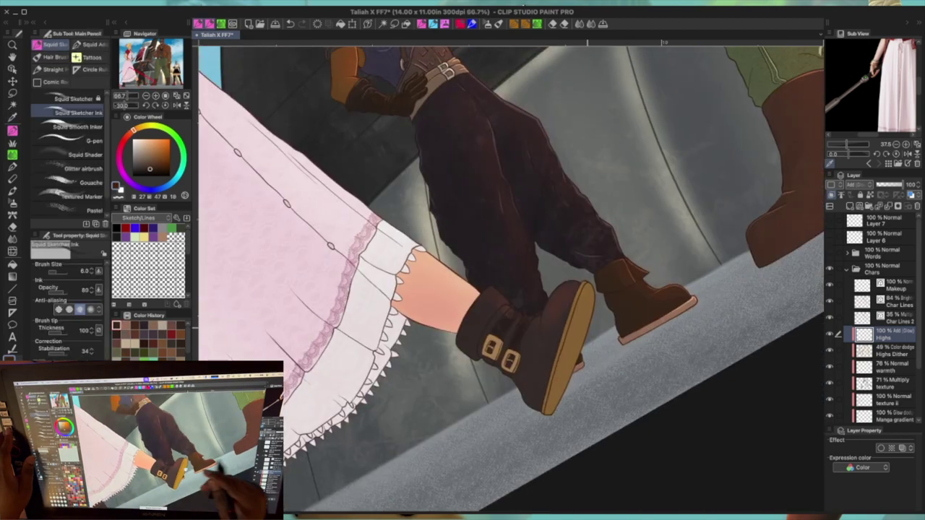
Step: Sample the brown tones of the woman's raised glove and bracelet and ink fine highlights on both with brush size 6
scroll(636, 260, up, 10)
scroll(631, 295, up, 2)
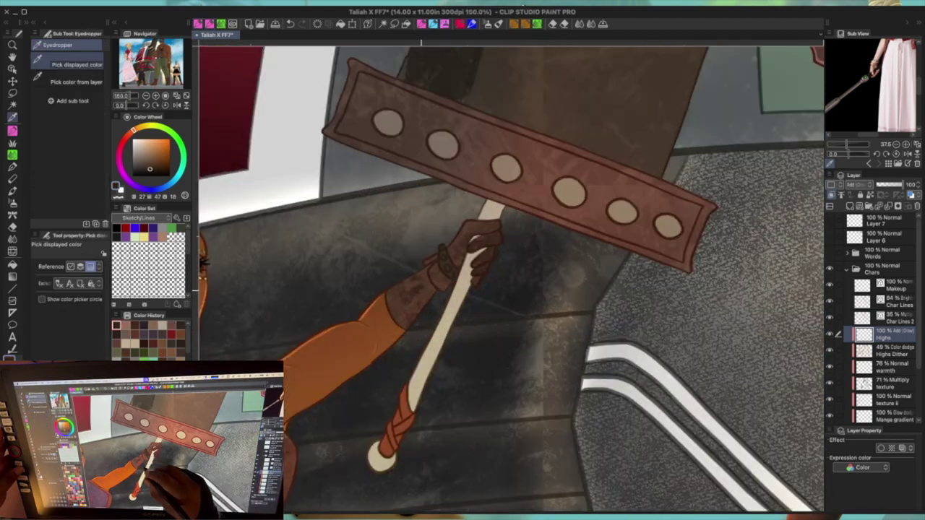
scroll(443, 266, up, 2)
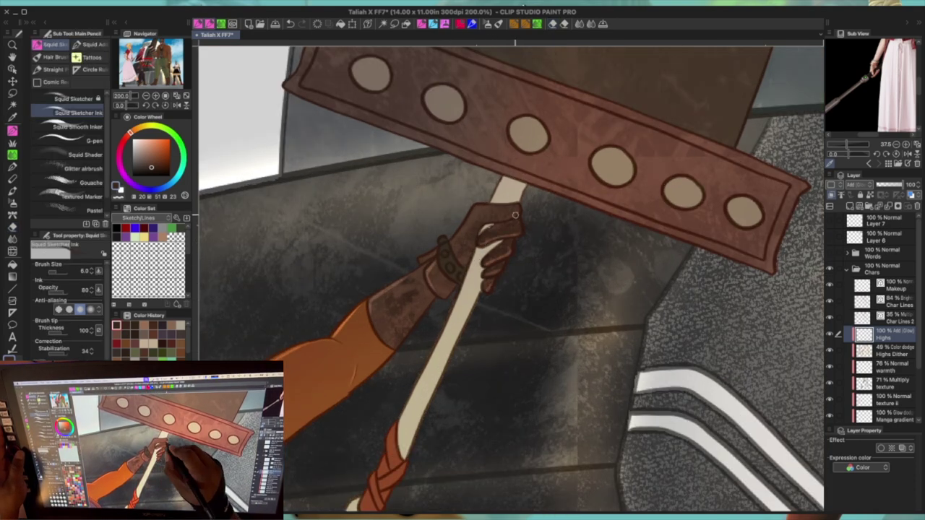
alt+click(445, 262)
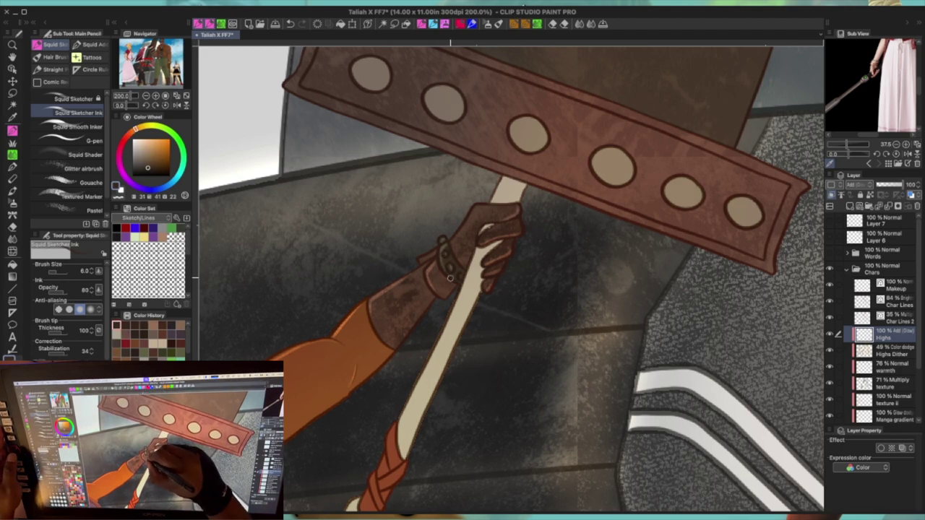
Step: Ink highlights along the edge of the sword's pale pommel and handle, and on its reddish grip wrap
drag(466, 172, 527, 11)
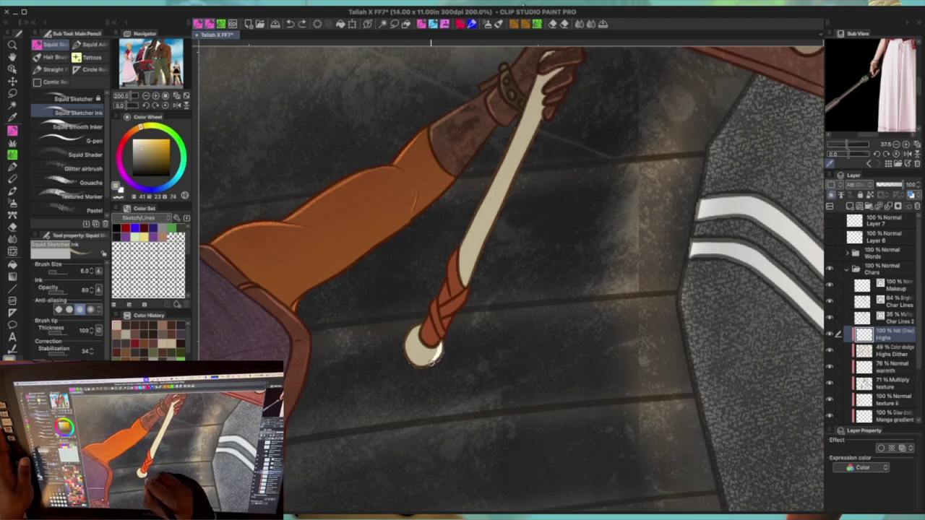
key(e)
click(142, 165)
key(p)
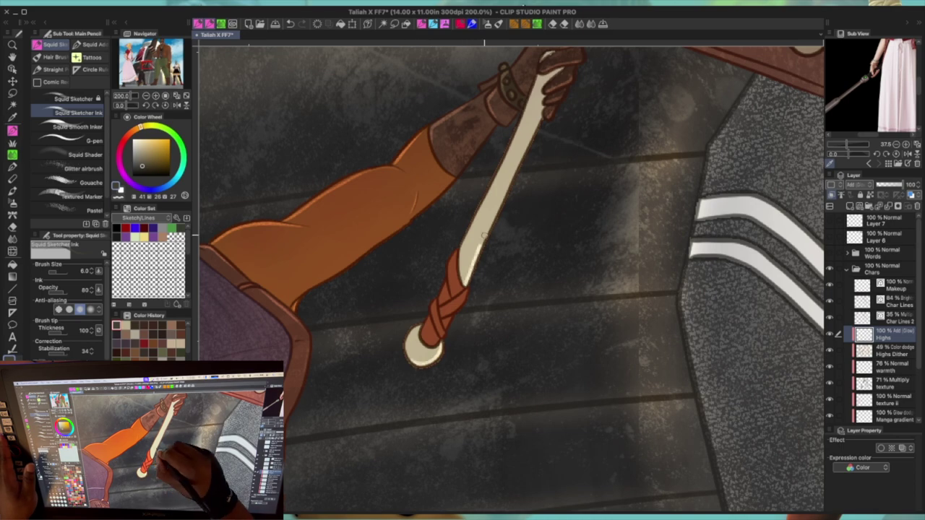
drag(485, 236, 464, 316)
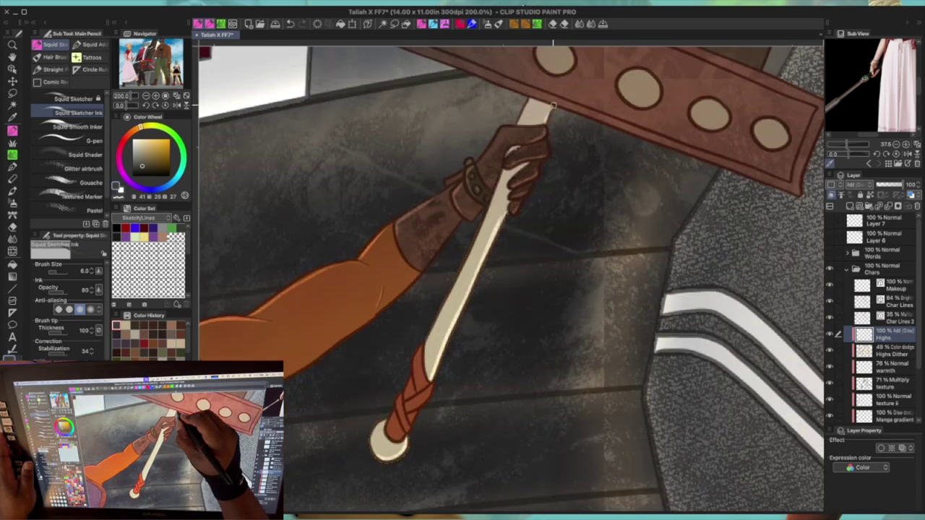
alt+click(425, 353)
drag(422, 345, 425, 363)
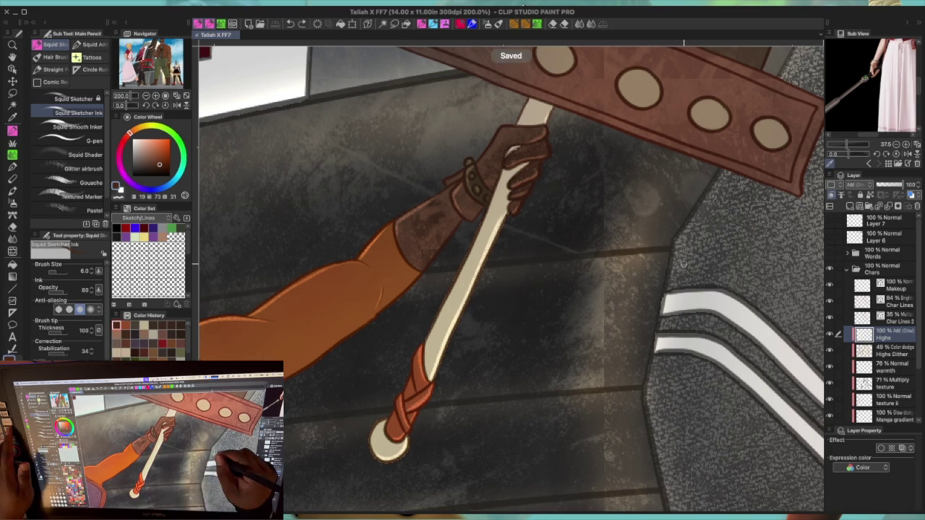
Step: Ink pale highlights along the upper edges of the six round holes in the sword's crossguard
mouse_move(684, 262)
mouse_down()
mouse_move(738, 199)
mouse_move(667, 190)
mouse_up()
drag(666, 285, 683, 311)
mouse_move(598, 269)
mouse_down()
mouse_move(626, 265)
mouse_move(630, 291)
mouse_up()
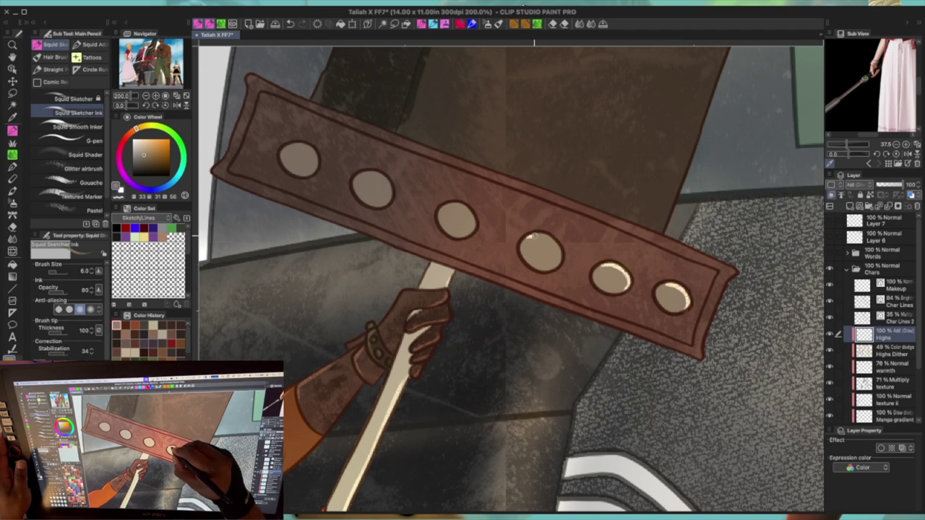
drag(529, 235, 556, 269)
drag(451, 205, 474, 233)
mouse_move(376, 174)
mouse_down()
mouse_move(389, 200)
mouse_move(371, 172)
mouse_move(306, 144)
mouse_up()
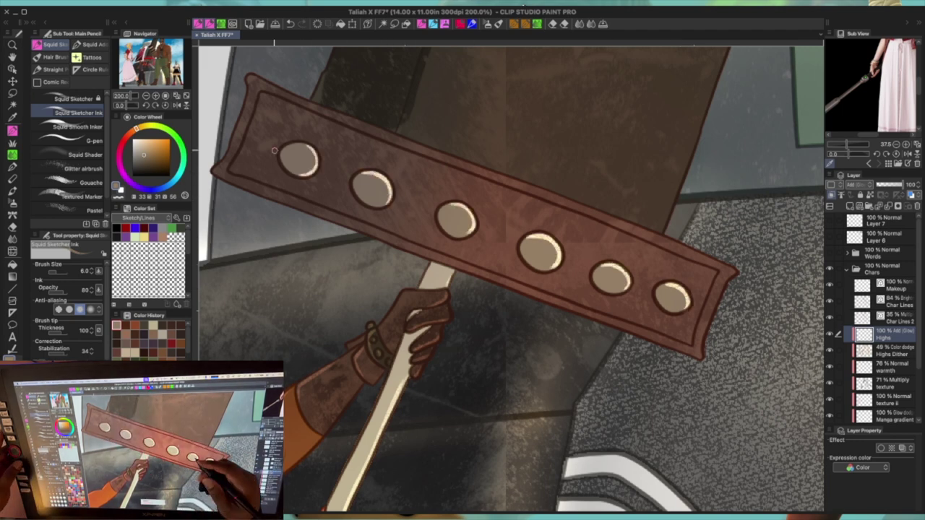
Step: Sample the crossguard's reddish brown and ink thin highlights along its outer edges and border
scroll(274, 150, down, 5)
drag(361, 217, 521, 340)
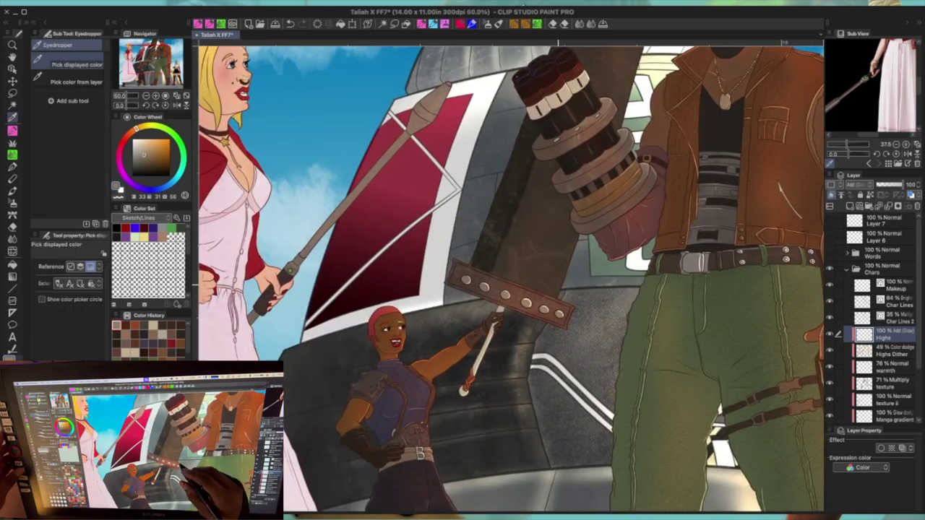
scroll(557, 287, up, 4)
drag(552, 334, 534, 392)
mouse_move(542, 311)
mouse_down()
mouse_move(506, 238)
mouse_move(358, 404)
mouse_move(456, 208)
mouse_up()
drag(315, 346, 335, 297)
key(super+z)
drag(315, 346, 418, 130)
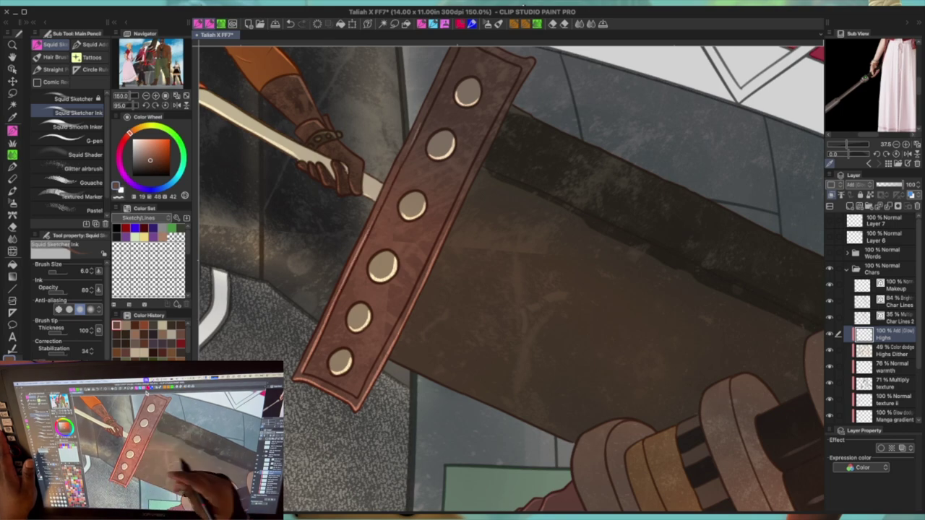
drag(362, 243, 445, 60)
drag(433, 271, 475, 118)
scroll(475, 117, down, 4)
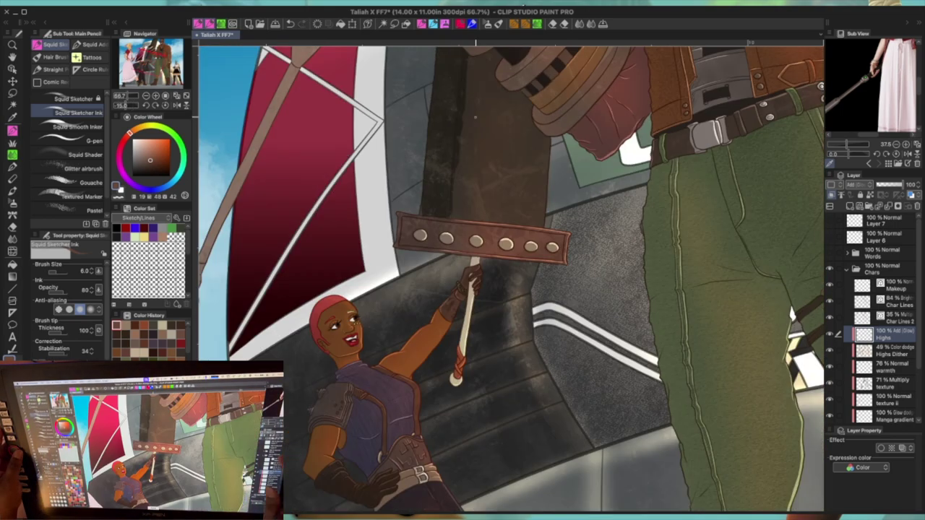
Step: Ink a brown highlight along the sword blade's long cutting edge behind the gun arm with brush size 10
scroll(503, 345, up, 3)
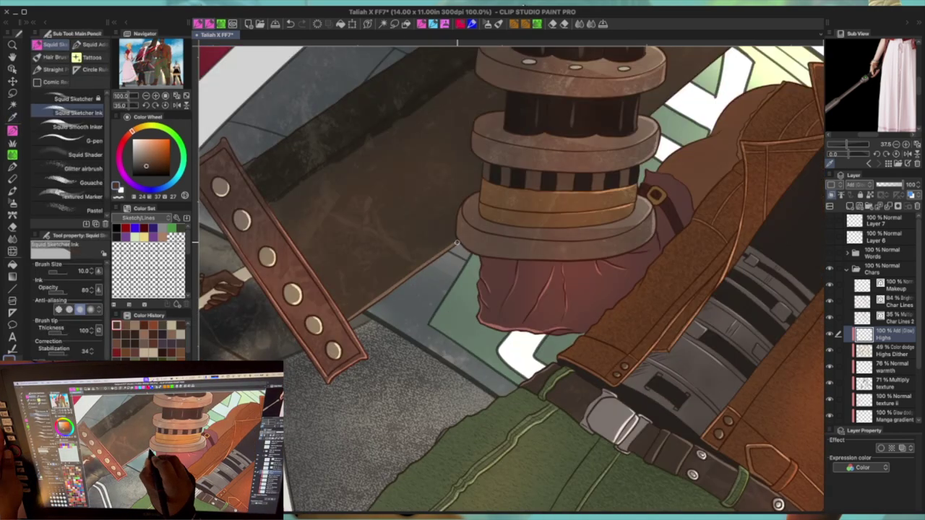
drag(457, 243, 529, 156)
mouse_move(510, 282)
mouse_down()
mouse_move(461, 308)
mouse_move(412, 387)
mouse_up()
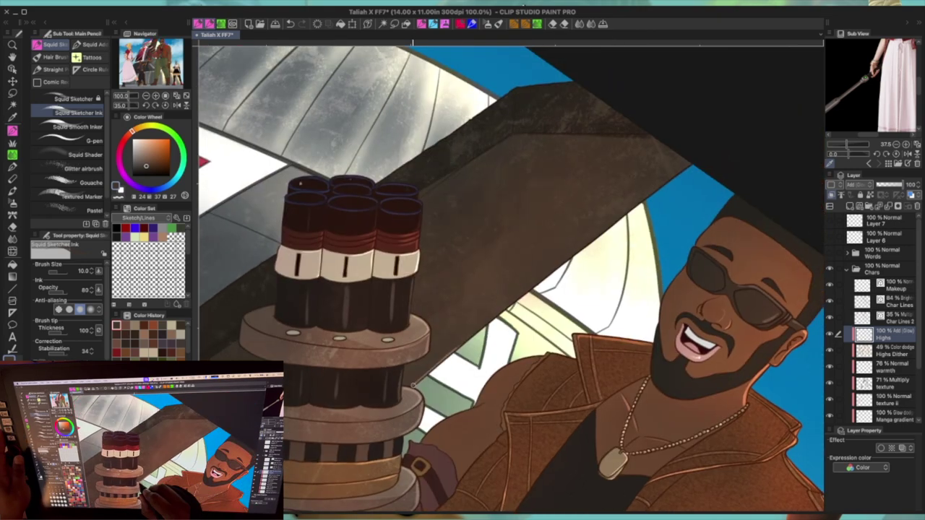
drag(626, 298, 564, 260)
Step: Select the Char Color layer and hide the effect layers above it, leaving only the Multiply texture layer visible among them
scroll(875, 317, down, 3)
click(881, 367)
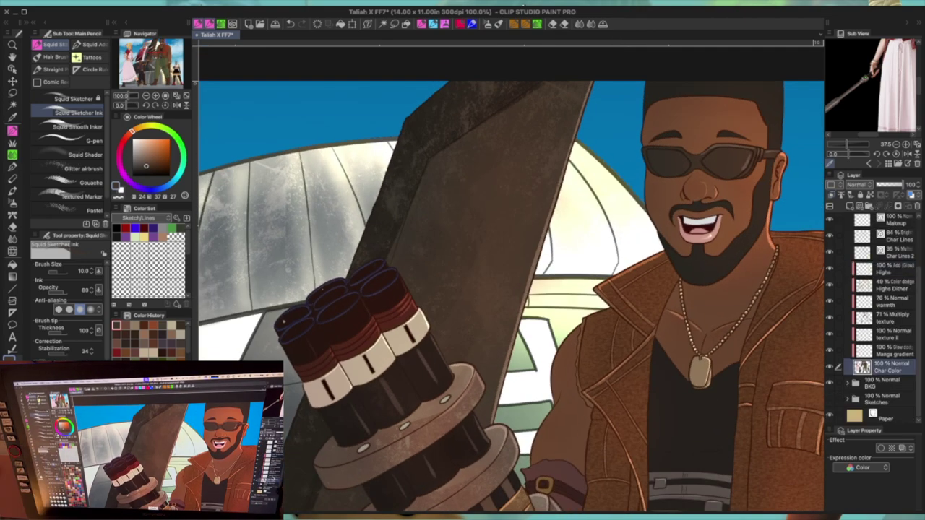
key(ctrl+s)
click(829, 300)
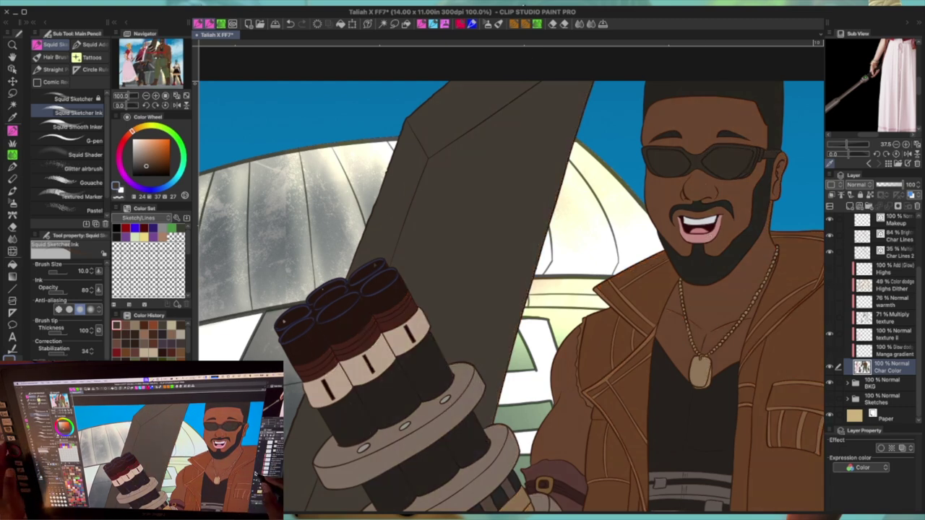
click(830, 334)
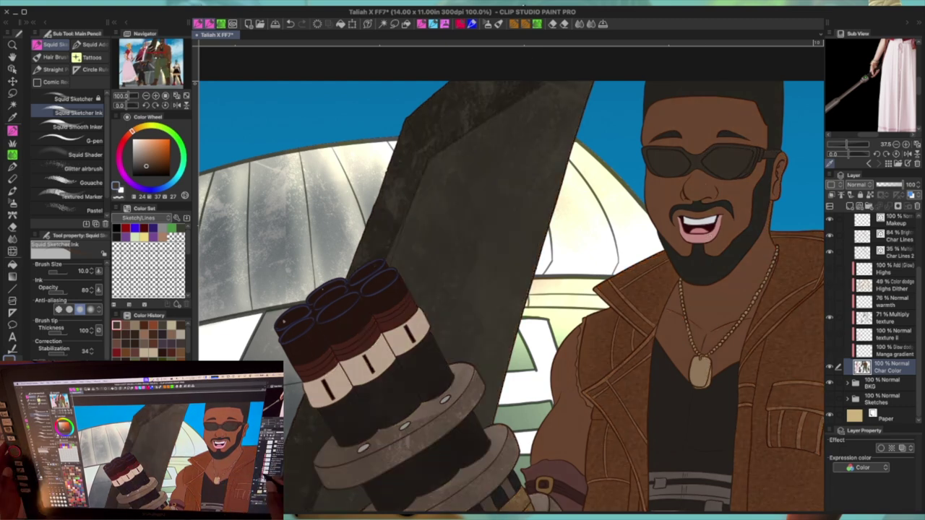
Step: Paint dark brown shading along the blade's inner ridge on the Multiply texture layer with a small Textured Marker
click(140, 167)
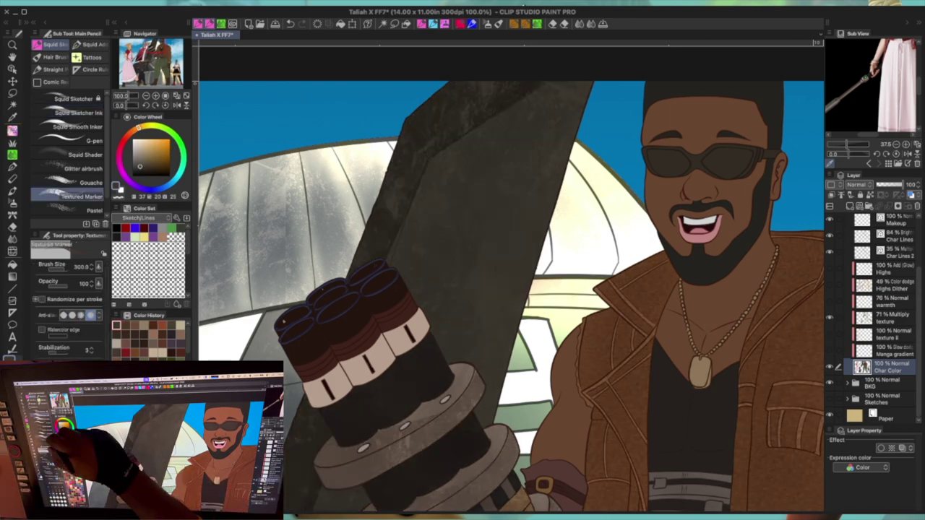
click(81, 197)
scroll(427, 217, down, 3)
scroll(427, 217, up, 3)
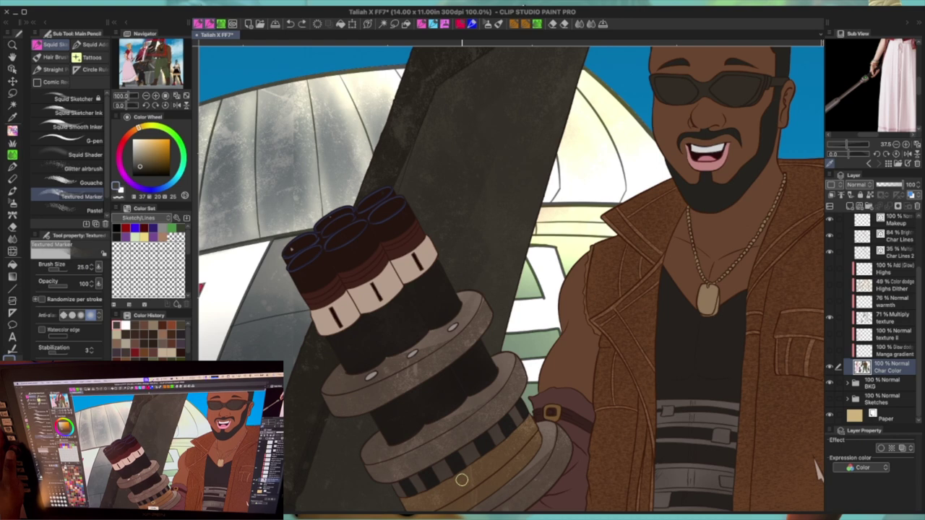
key(ctrl+z)
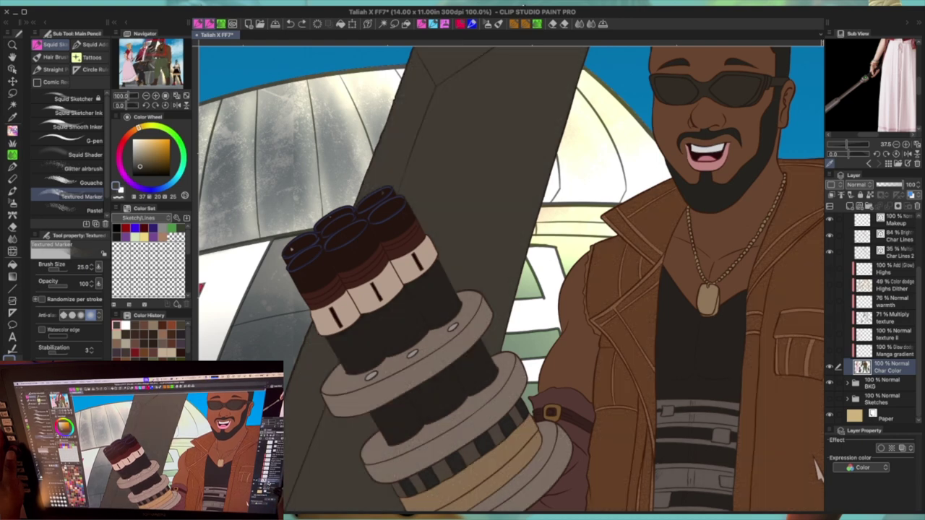
key(ctrl+y)
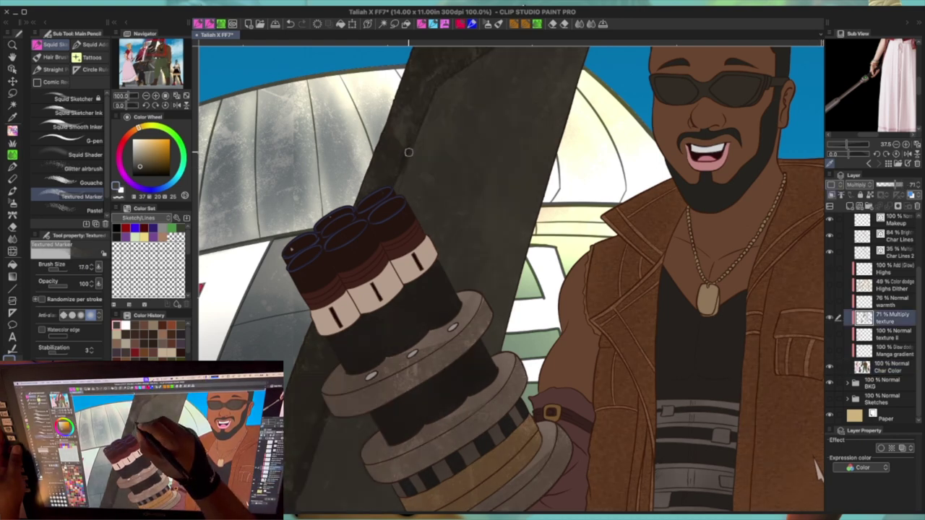
key(bracketleft)
key(bracketleft)
key(bracketleft)
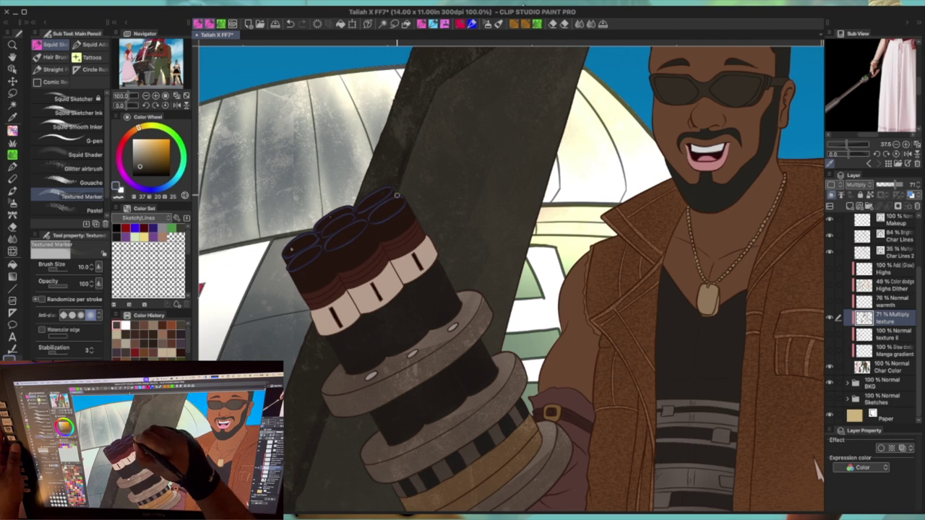
key(ctrl+shift+n)
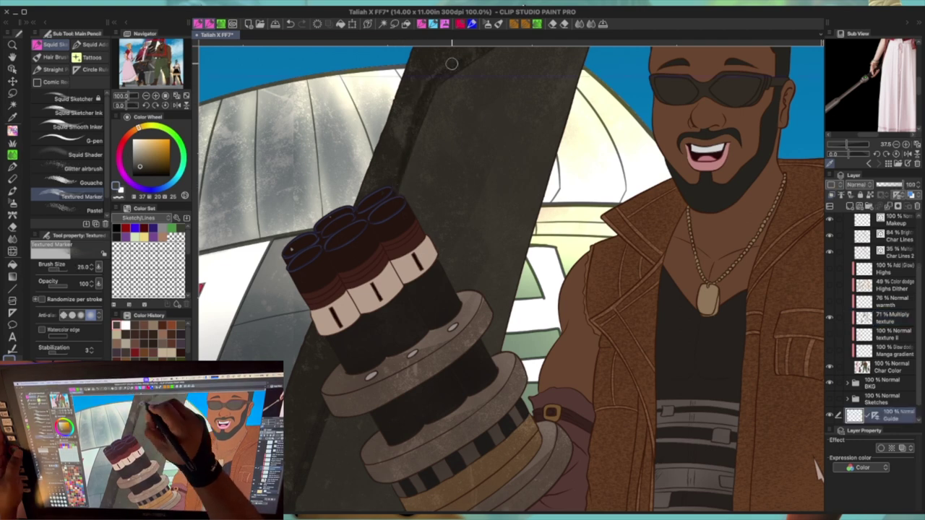
key(ctrl+z)
click(892, 318)
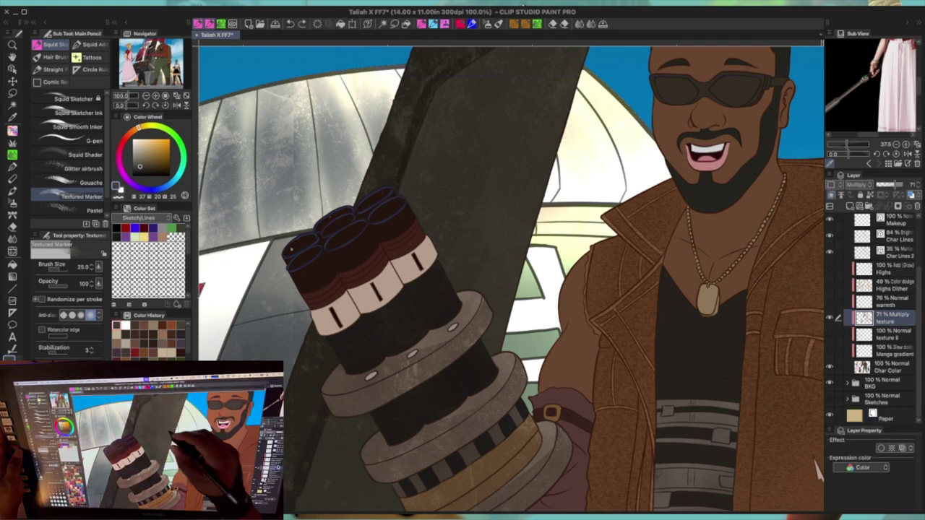
Step: Extend the dark textured shading down the blade's ridge behind the gun arm with brush size 40
key(bracketright)
key(bracketright)
scroll(471, 277, down, 5)
scroll(471, 276, left, 4)
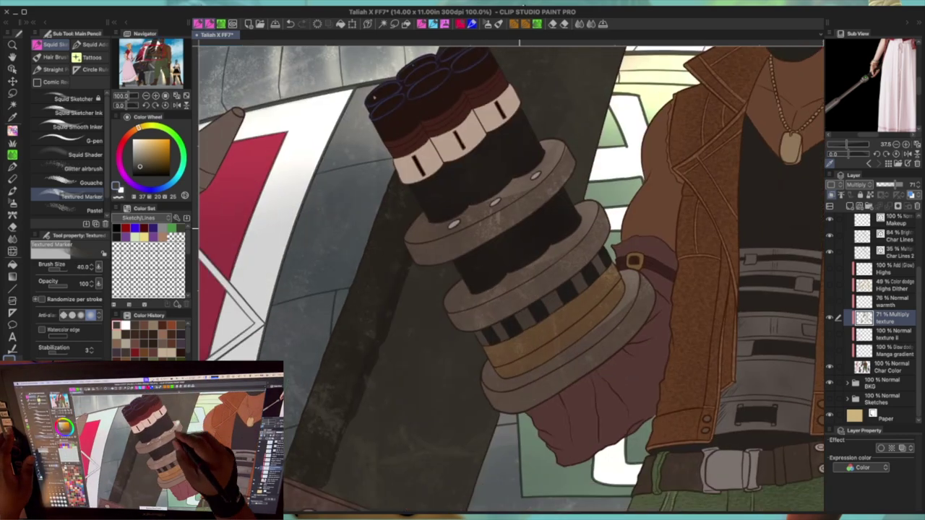
Step: Sample the blade's grey-brown and rework the texture beside the dark ridge band with brush sizes 20 and 30
alt+click(433, 349)
key(bracketleft)
key(bracketleft)
key(bracketleft)
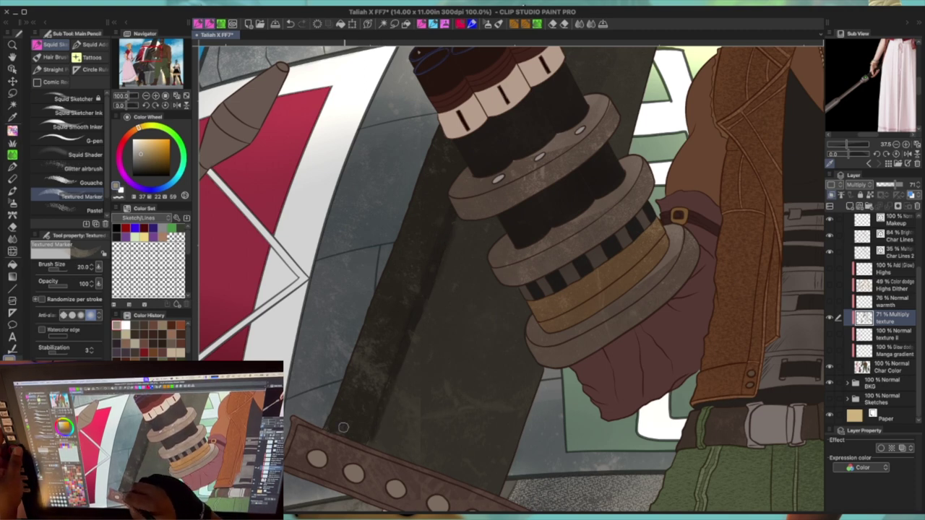
key(bracketright)
key(bracketright)
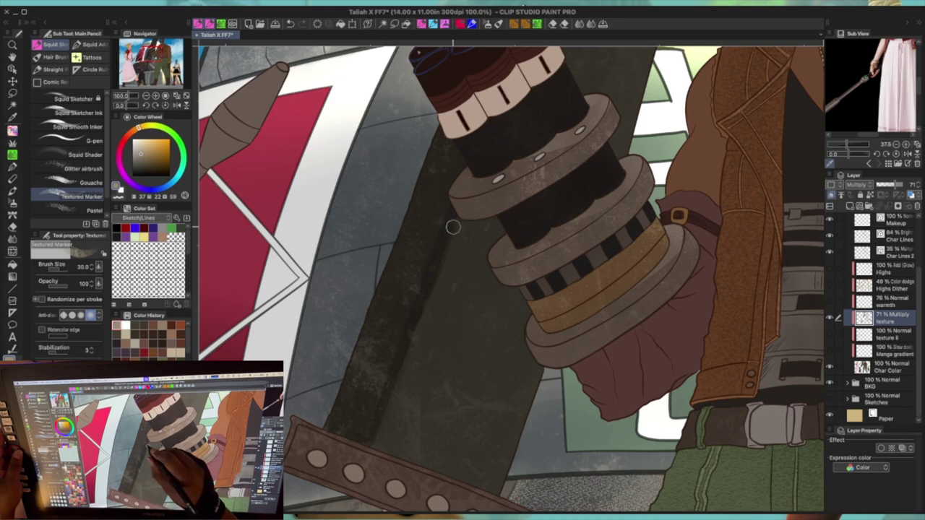
drag(451, 232, 464, 141)
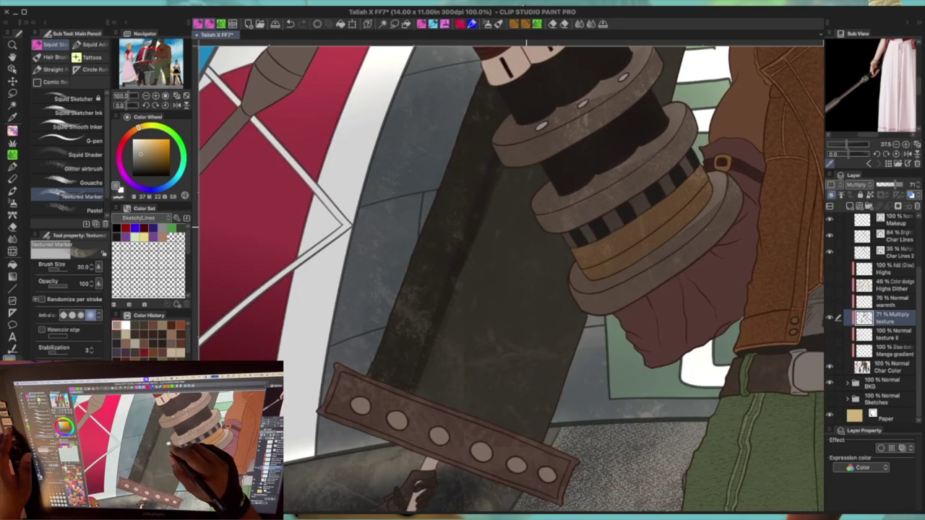
Step: Show the hidden effect layers and ink a fine dark-brown highlight up the blade's inner ridge on the Highs layer with brush size 6
drag(830, 351, 830, 268)
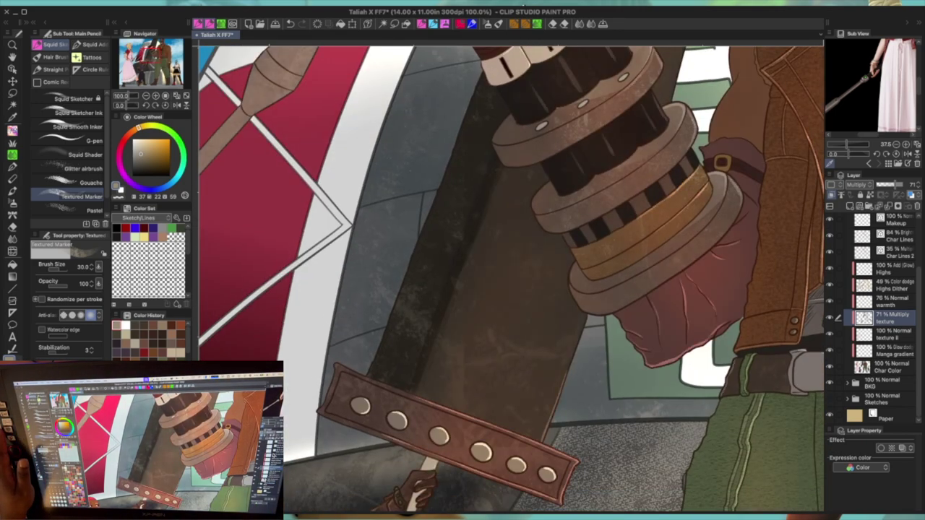
click(889, 268)
key(i)
click(410, 391)
key(p)
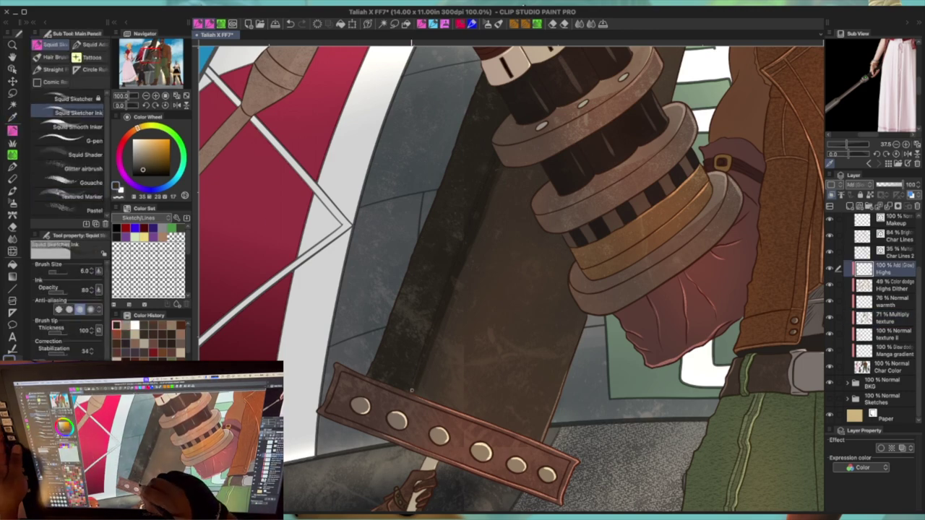
scroll(411, 391, up, 2)
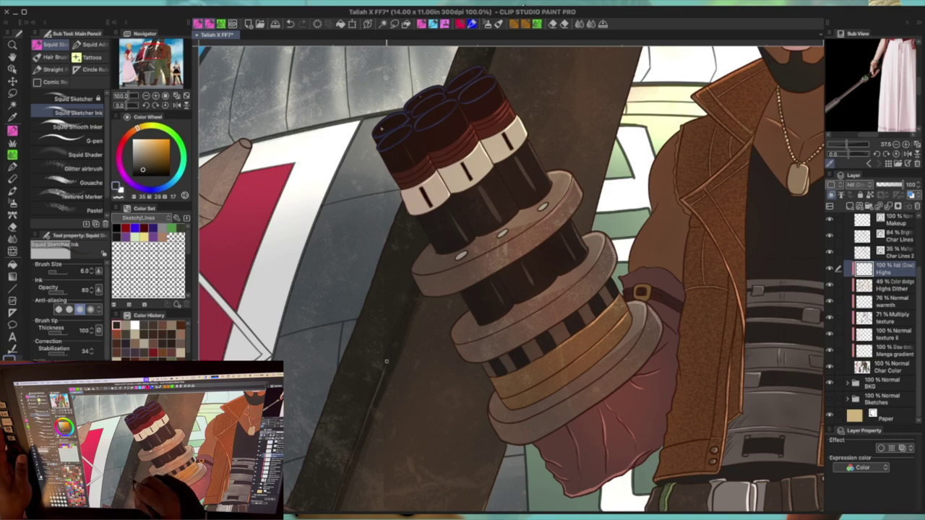
scroll(416, 286, down, 3)
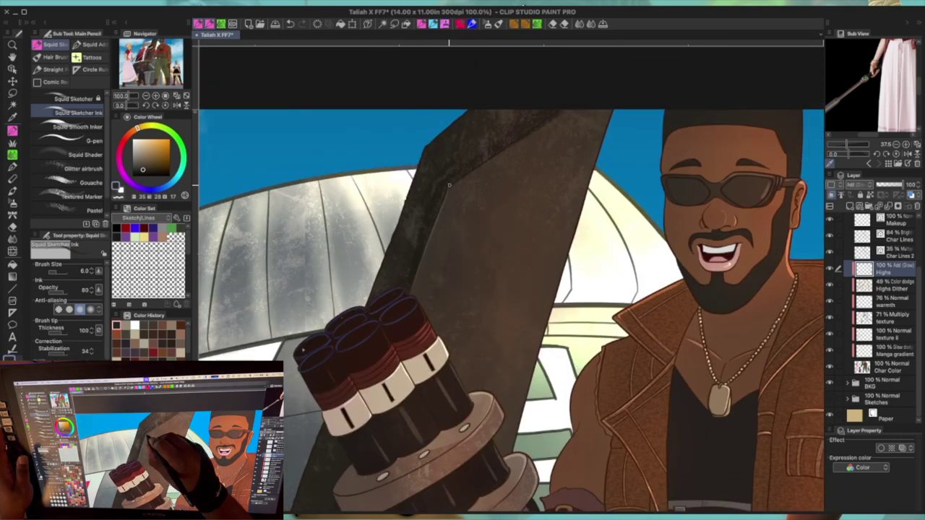
scroll(478, 281, up, 3)
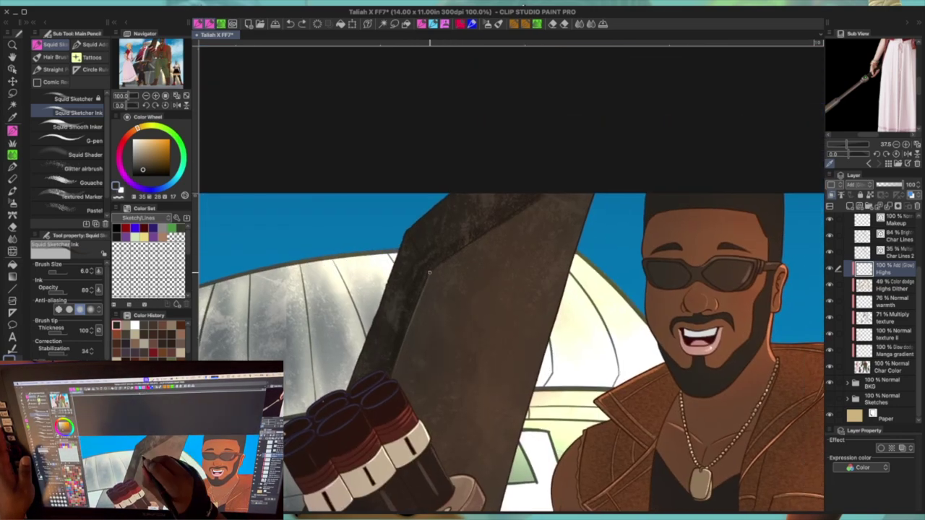
Step: Ink highlights along the blade's angled bevel near the tip and down its outer edge to the crossguard with brush size 12
key(bracketright)
key(bracketright)
key(bracketright)
key(bracketright)
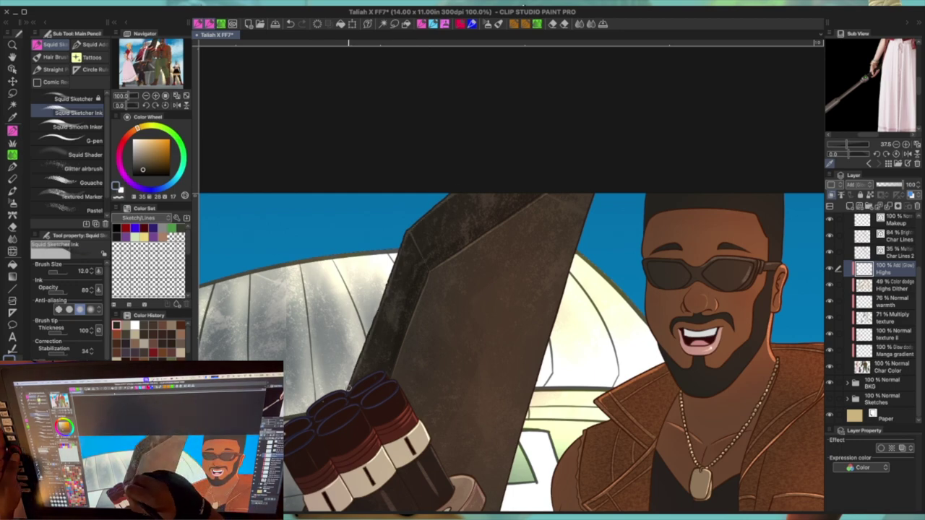
scroll(350, 387, up, 3)
drag(466, 180, 349, 470)
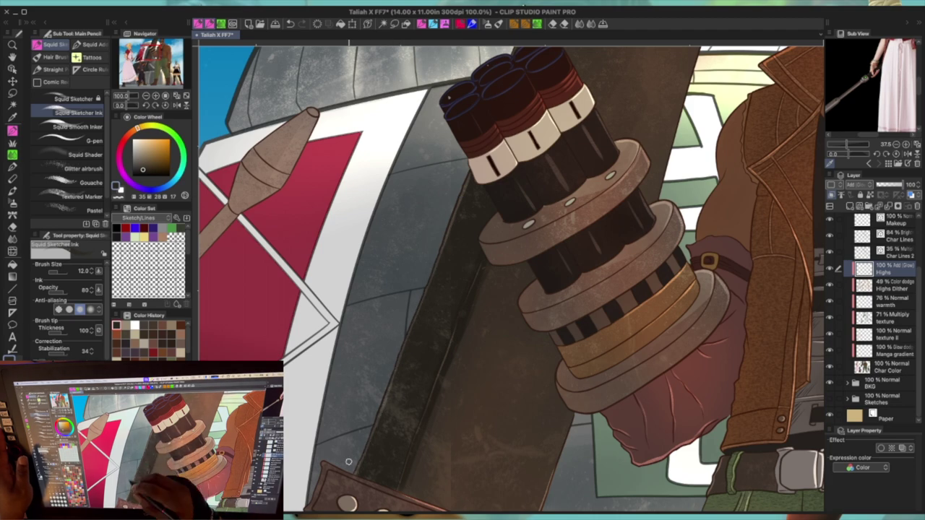
Step: Save the illustration and check the whole composition after finishing the sword highlights
scroll(575, 288, down, 5)
drag(614, 315, 552, 286)
key(ctrl+s)
drag(587, 346, 578, 281)
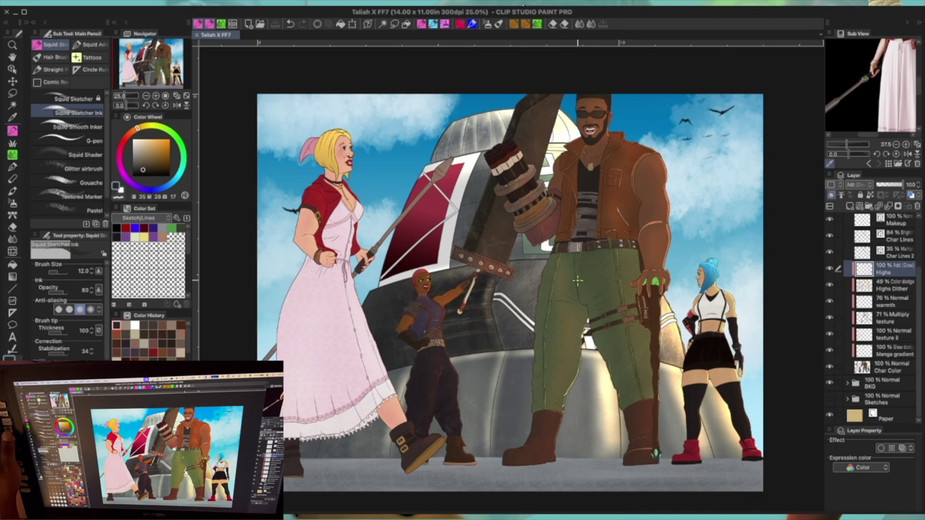
Step: Sample the blonde woman's skin tone and ink fine highlights on her nose, chin and jawline with brush size 5
scroll(505, 289, up, 5)
drag(262, 248, 471, 458)
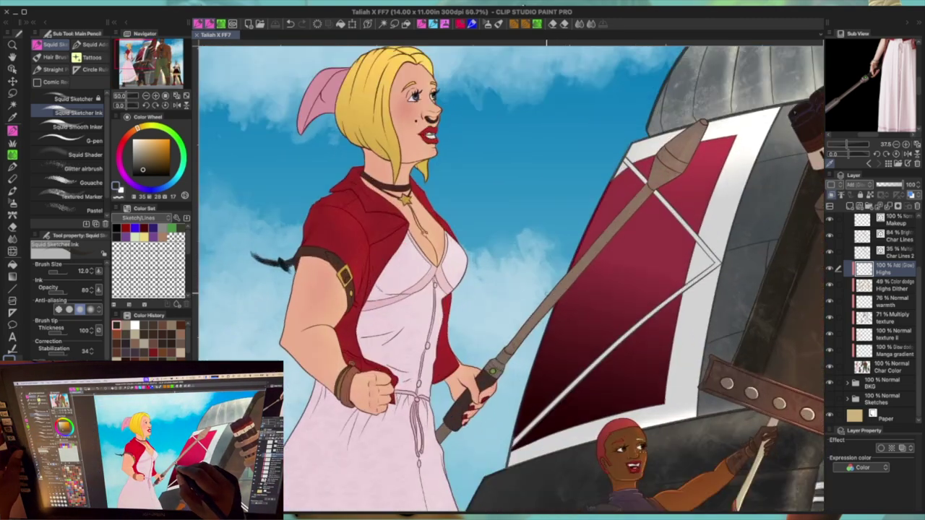
key(i)
key(p)
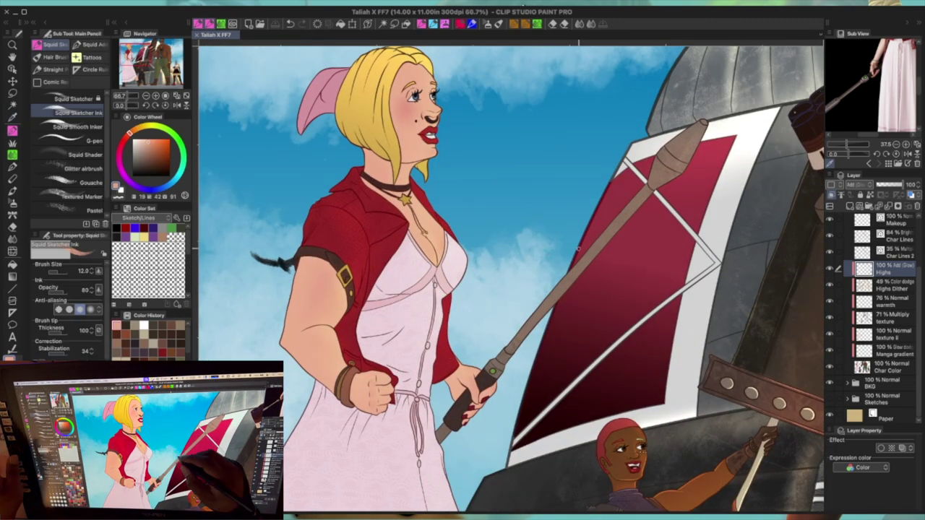
click(829, 285)
scroll(434, 217, up, 3)
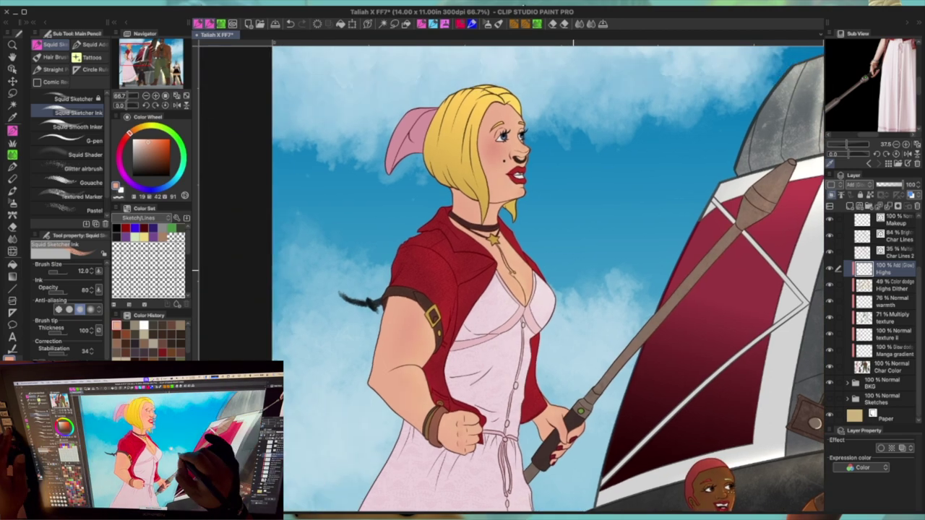
key(bracketleft)
key(bracketleft)
key(bracketright)
key(bracketright)
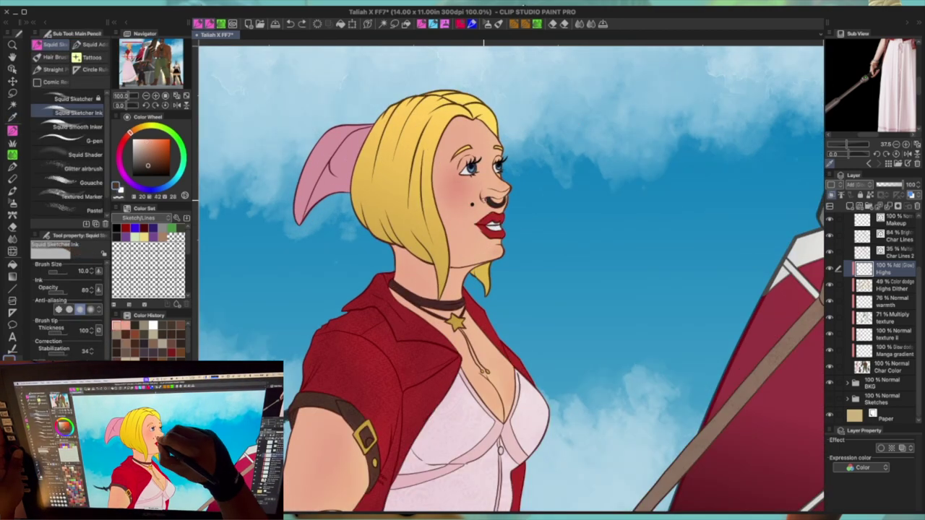
alt+click(484, 196)
key(bracketleft)
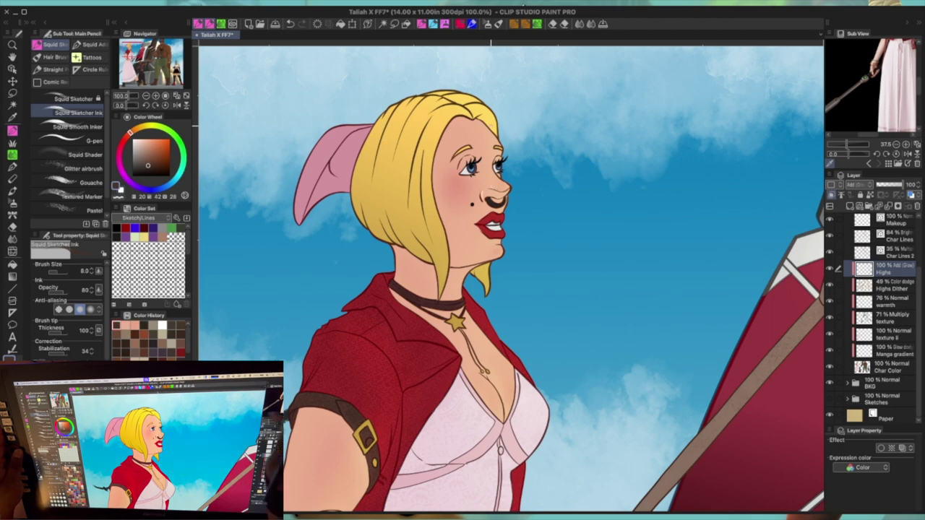
key(ctrl+plus)
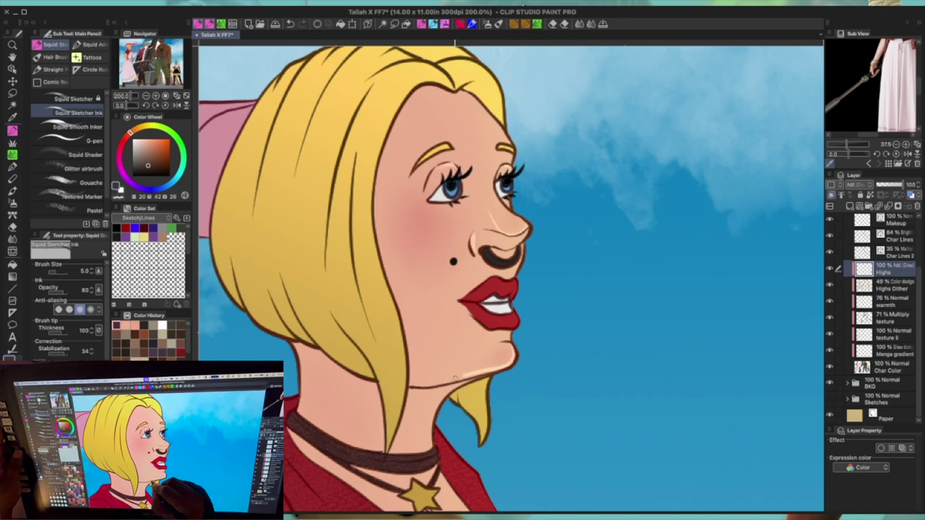
scroll(433, 434, down, 4)
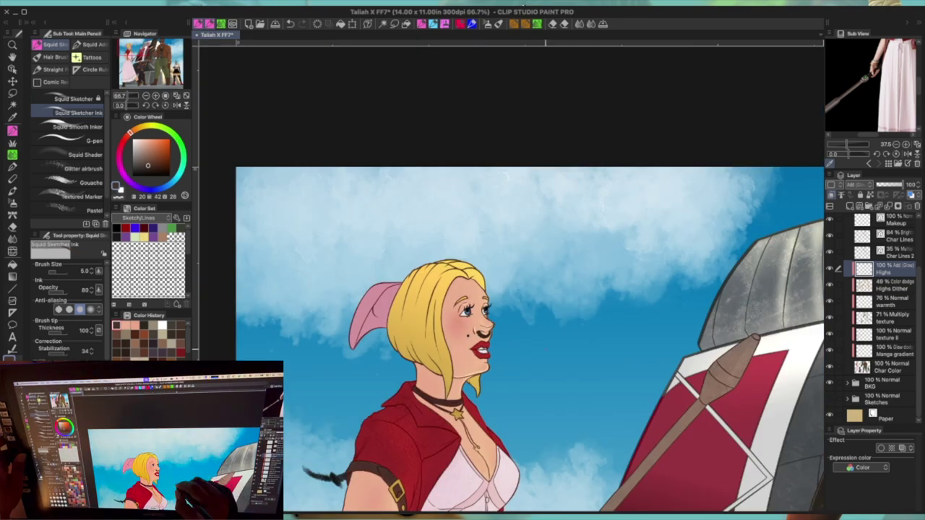
Step: Ink skin highlights on the blonde woman's bent arm, along the elbow crease and inner upper arm, with brush size 8
scroll(432, 433, up, 4)
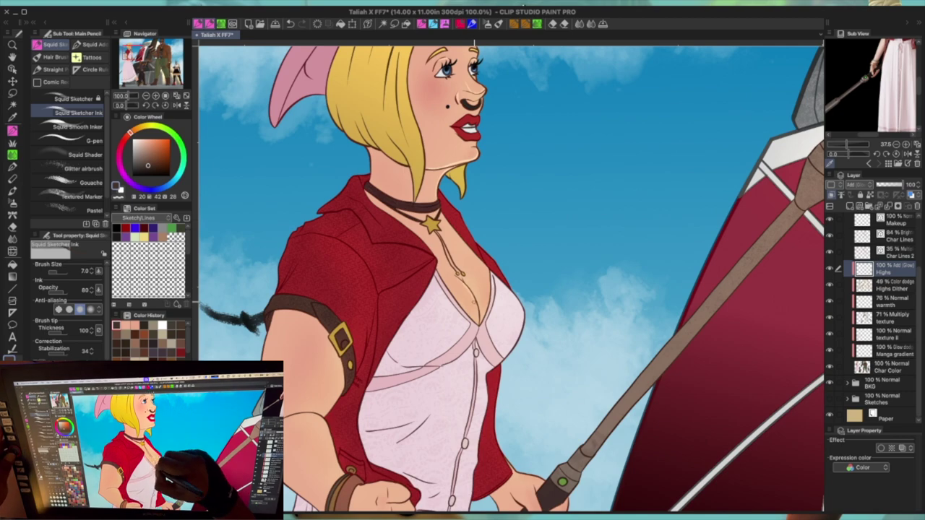
drag(343, 390, 443, 264)
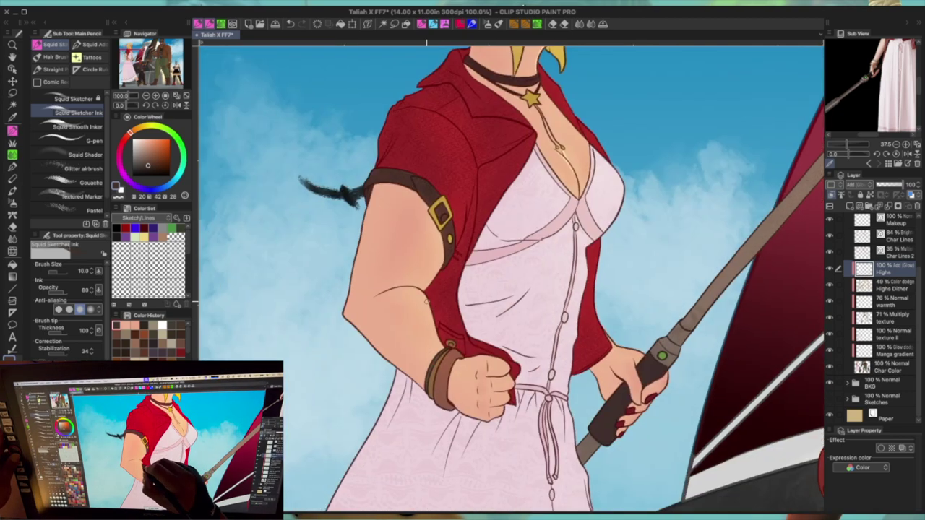
drag(514, 300, 481, 304)
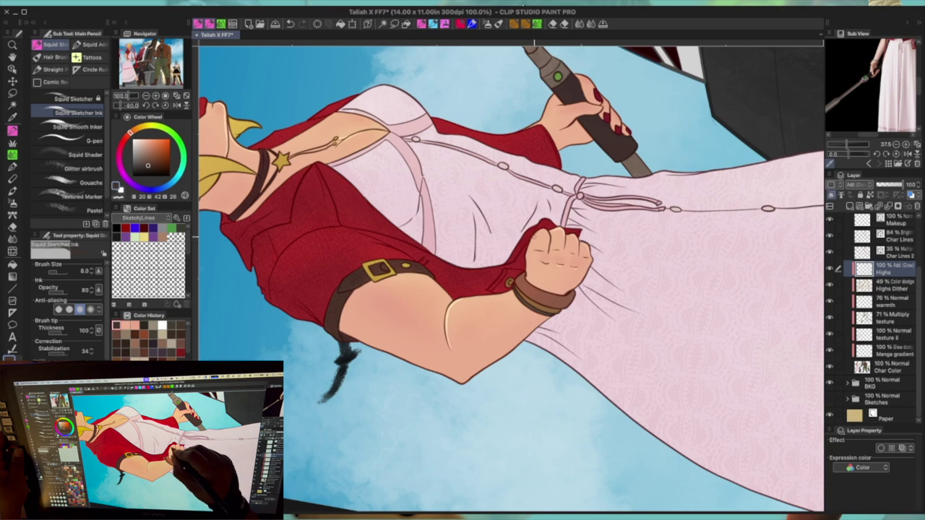
key(bracketright)
key(bracketright)
drag(385, 289, 533, 289)
key(bracketleft)
key(bracketleft)
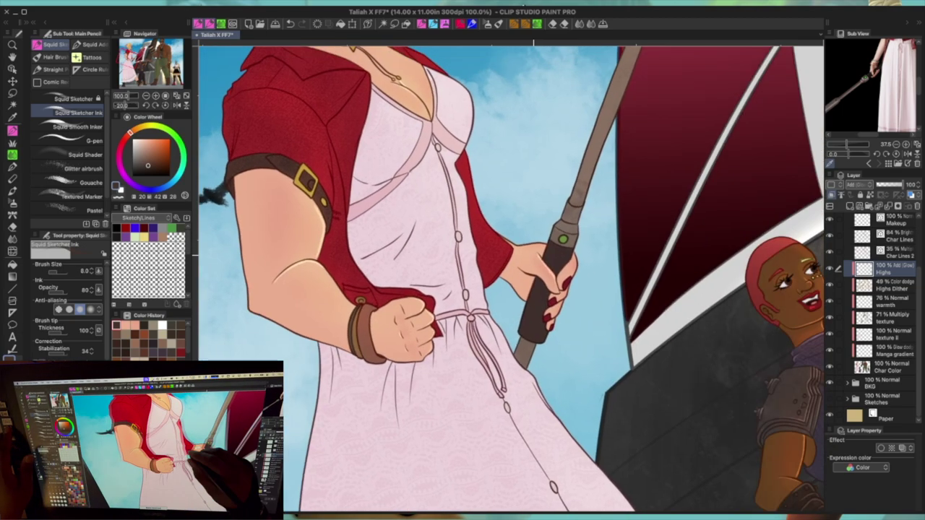
Step: Continue adding thin skin highlights across the rest of the blonde woman's figure, varying the brush size between 8 and 10
drag(434, 145, 473, 502)
mouse_move(605, 506)
mouse_down()
mouse_move(648, 219)
mouse_move(629, 197)
mouse_move(607, 441)
mouse_move(589, 497)
mouse_up()
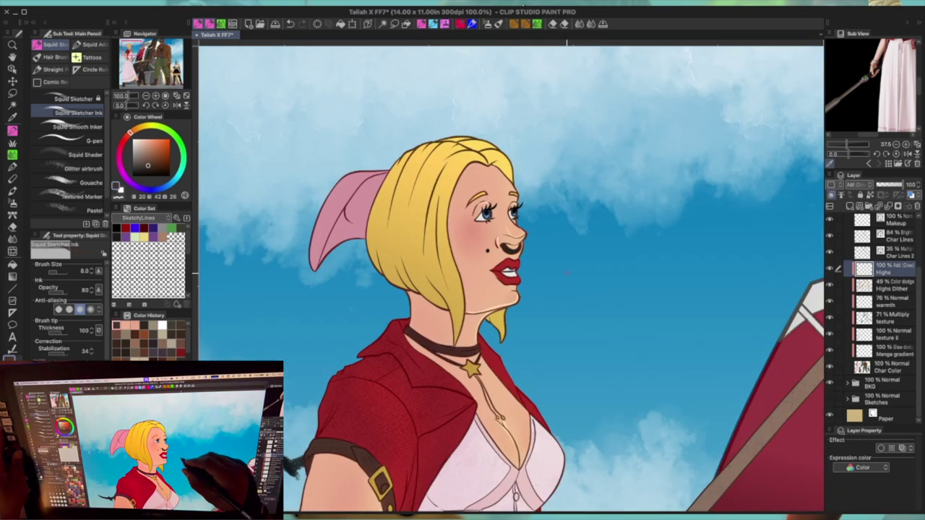
key(bracketright)
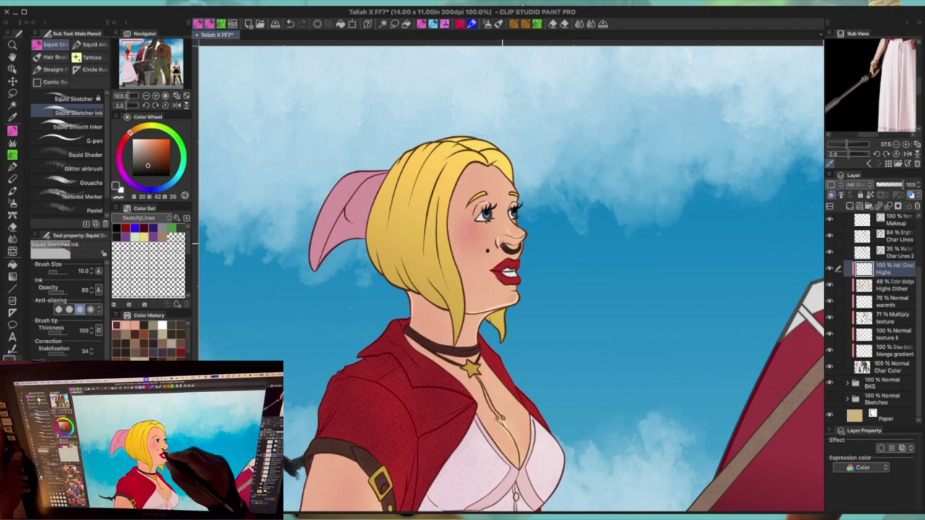
key(bracketleft)
drag(477, 341, 506, 65)
drag(549, 470, 553, 290)
key(bracketright)
key(bracketright)
key(bracketleft)
drag(585, 242, 582, 372)
drag(578, 65, 585, 477)
drag(604, 186, 604, 230)
key(bracketleft)
key(bracketleft)
key(bracketleft)
key(bracketleft)
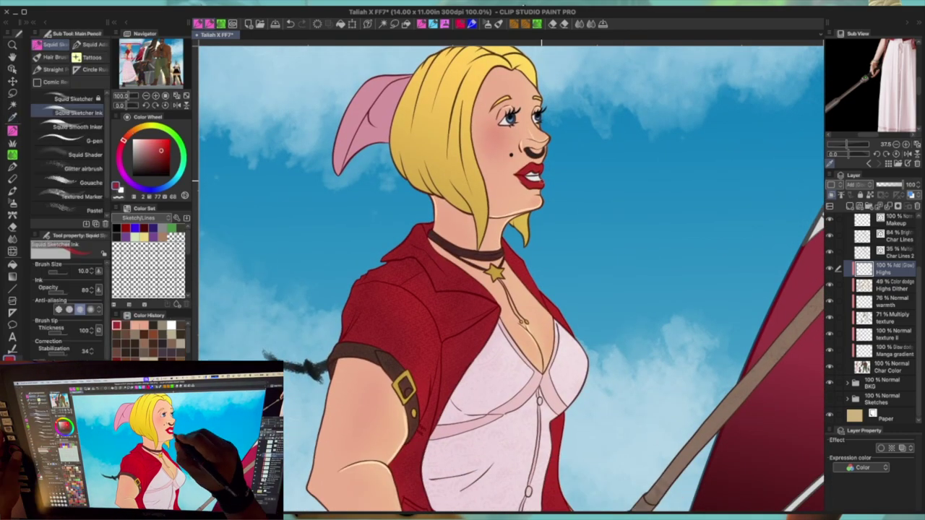
Step: Sample the red of the blonde woman's lips, darken it and ink fine lip highlights with brush size 5
alt+click(532, 175)
scroll(544, 173, up, 2)
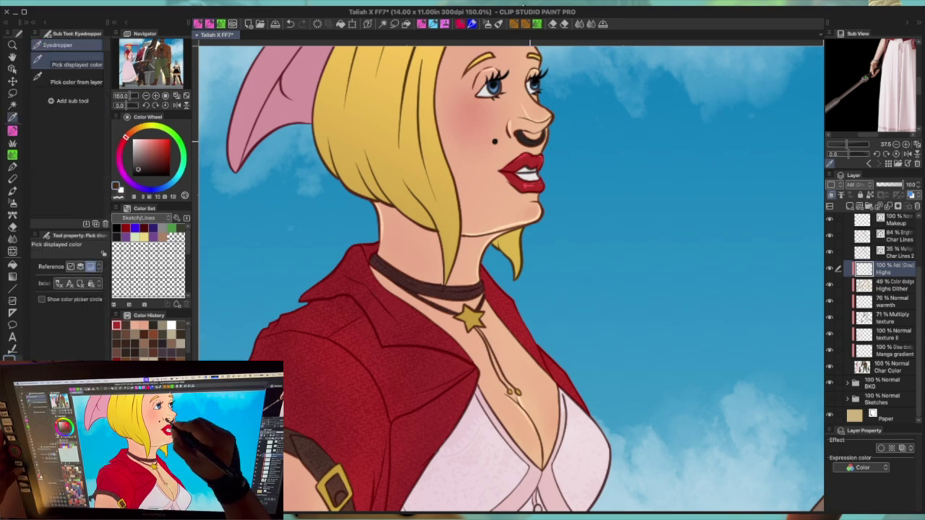
alt+click(539, 141)
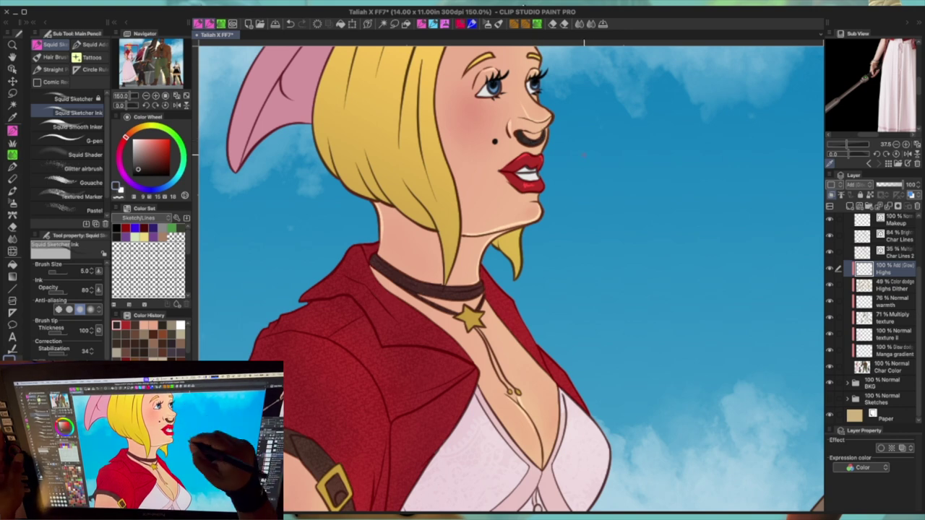
scroll(583, 154, up, 1)
Step: Sample the hair's yellow and ink bright highlights along the strands and edges of the bob with brush size 5
alt+click(520, 121)
scroll(520, 121, up, 1)
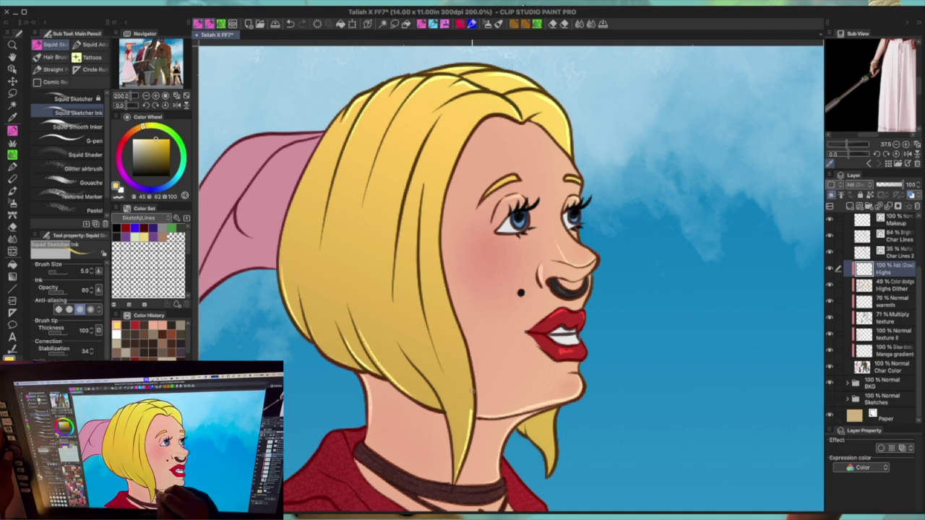
key(ctrl+alt+0)
Step: Sample the jacket's red and ink highlights along the collar and lapel edges with brush size 6
scroll(636, 394, up, 3)
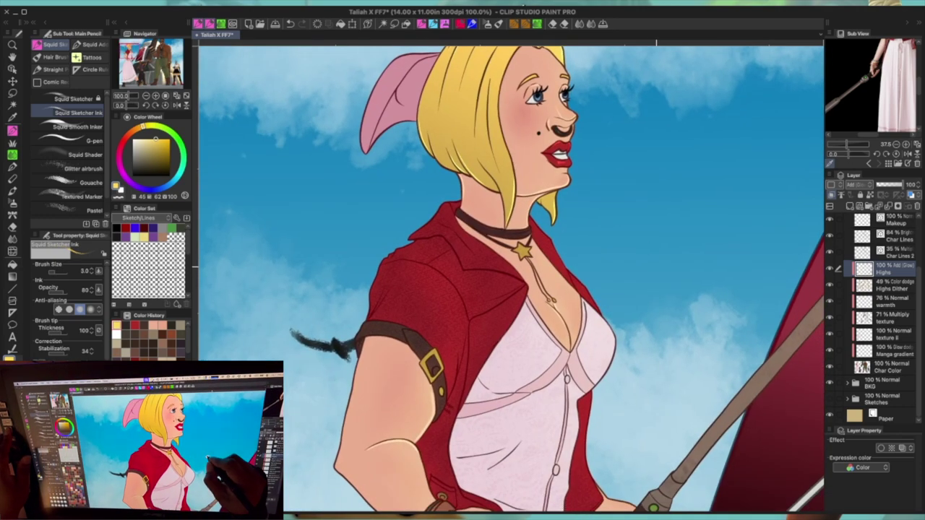
alt+click(520, 303)
scroll(549, 217, up, 1)
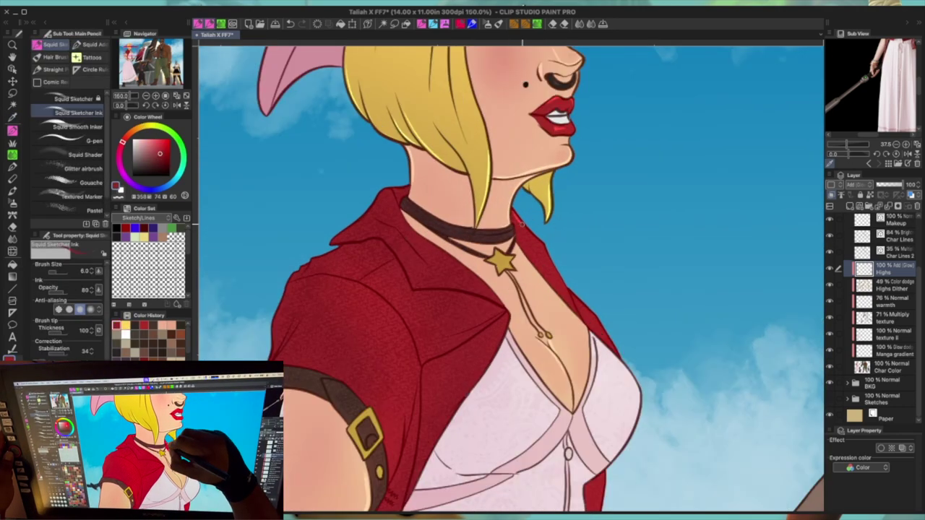
mouse_move(390, 187)
mouse_down()
mouse_move(408, 226)
mouse_move(445, 253)
mouse_up()
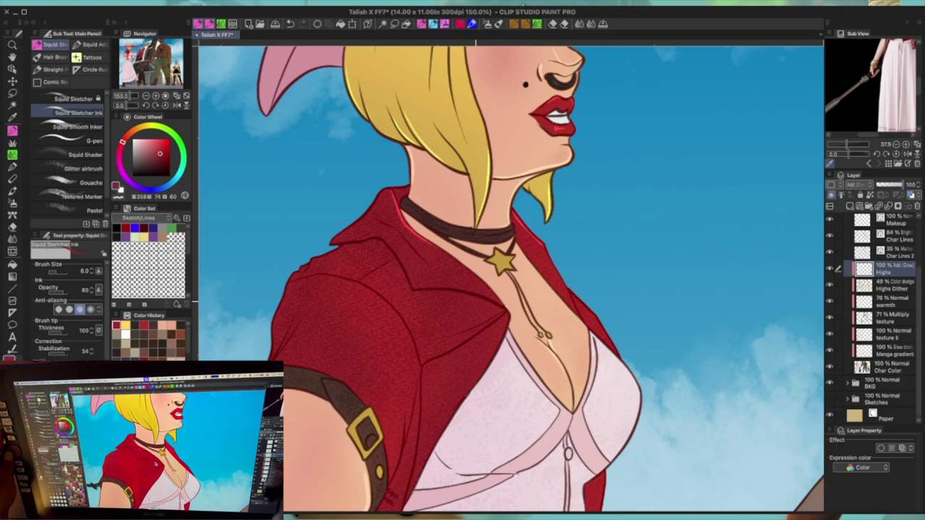
mouse_move(384, 240)
mouse_down()
mouse_move(417, 289)
mouse_move(471, 288)
mouse_up()
drag(539, 243, 606, 335)
mouse_move(478, 304)
mouse_down()
mouse_move(460, 220)
mouse_move(699, 217)
mouse_up()
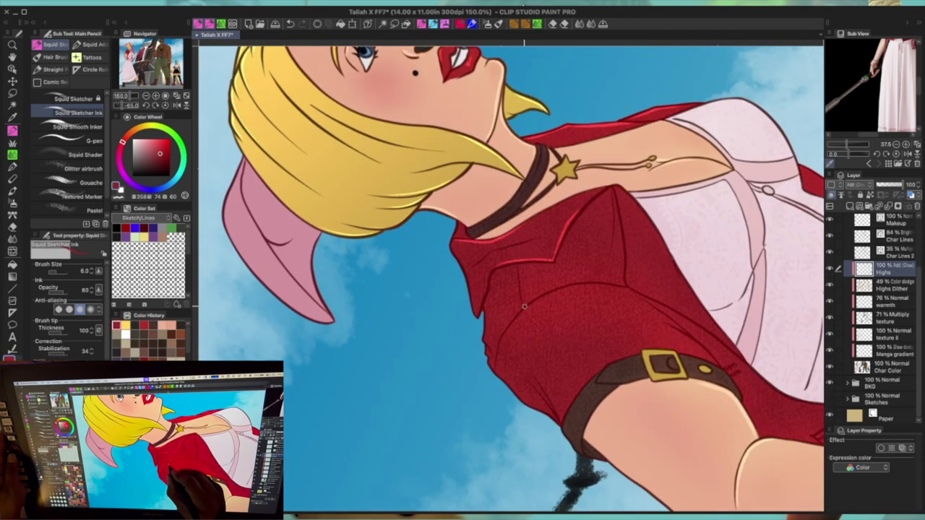
Step: Ink red highlights along the jacket's shoulder seam, lapel point and the seam below it
key(minus)
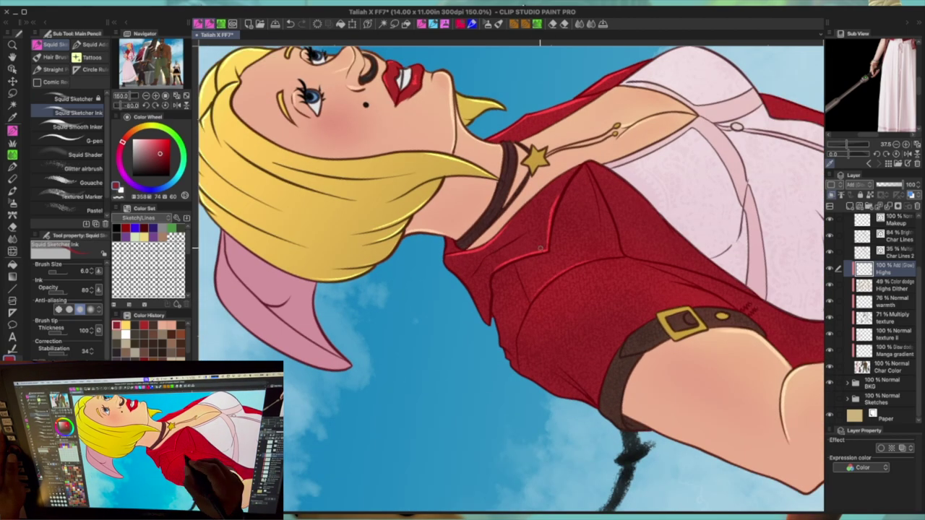
key(asciicircum)
key(asciicircum)
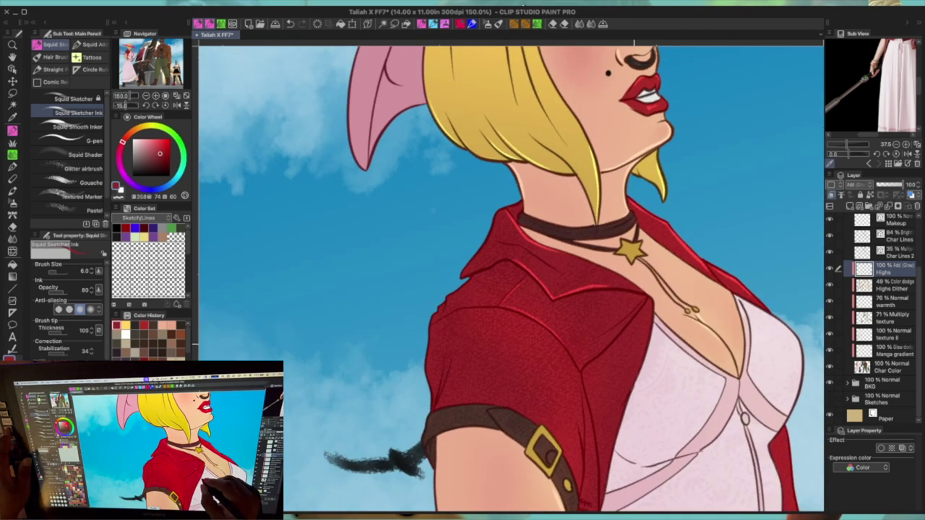
key(asciicircum)
drag(476, 269, 468, 325)
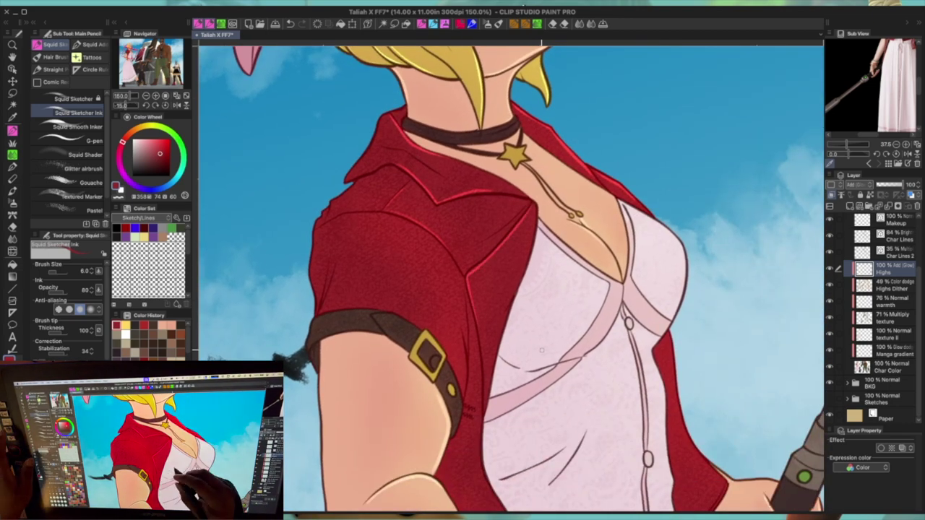
Step: Ink red highlights on the jacket's sleeve folds, front edge, lower hem and far sleeve
drag(541, 350, 554, 230)
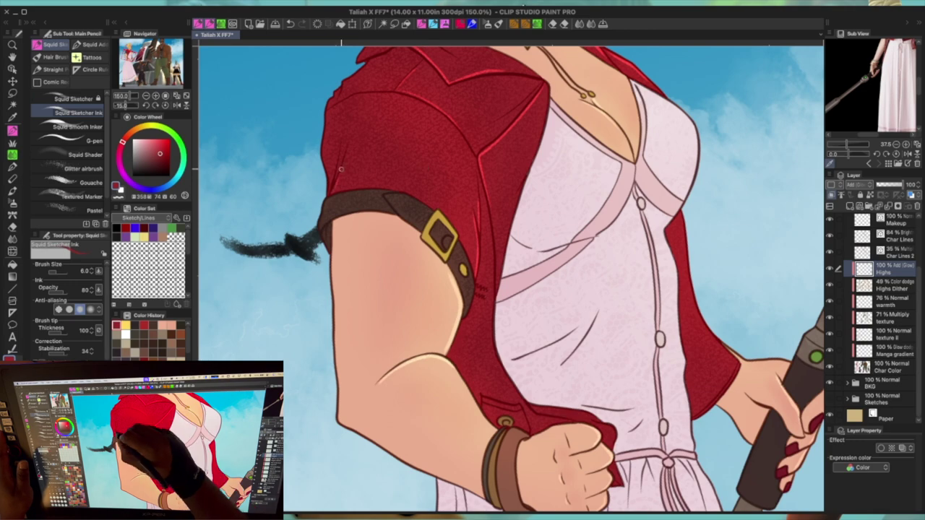
drag(590, 312, 482, 247)
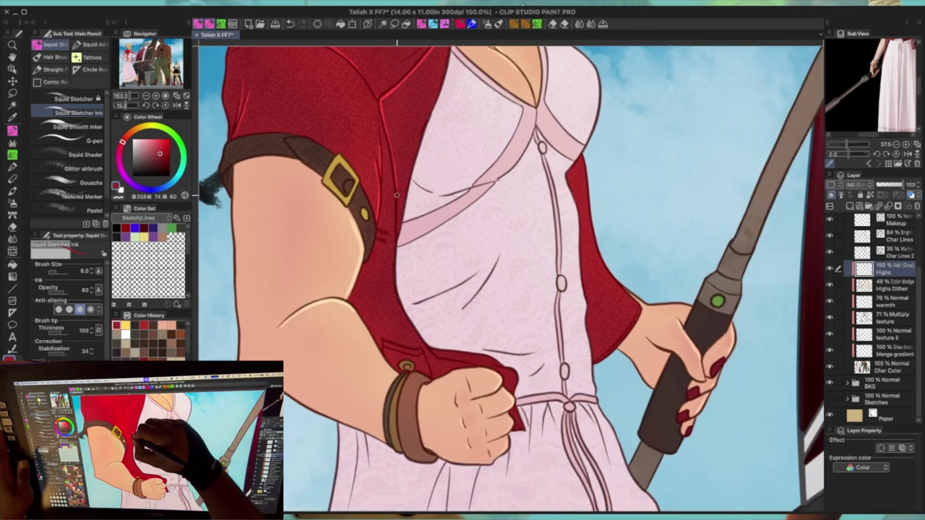
mouse_move(464, 347)
mouse_down()
mouse_move(473, 281)
mouse_move(463, 269)
mouse_up()
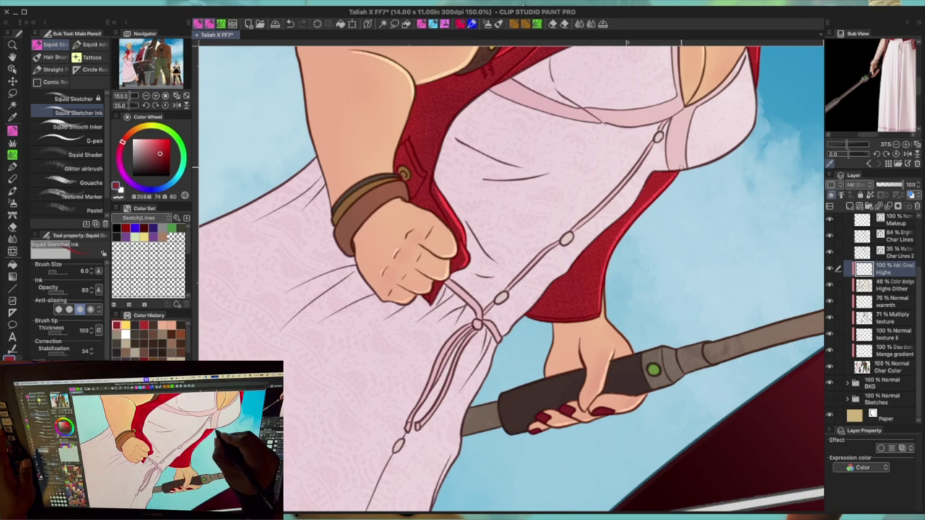
key(minus)
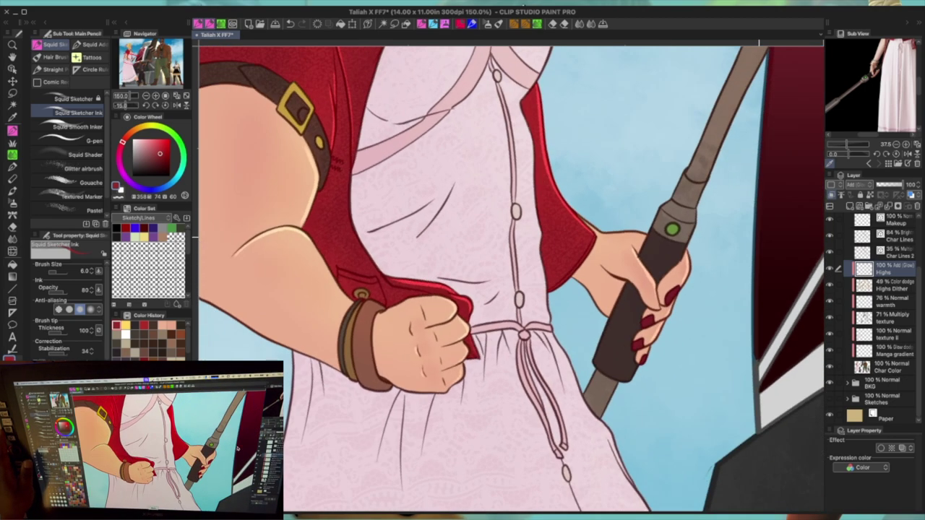
drag(470, 217, 550, 462)
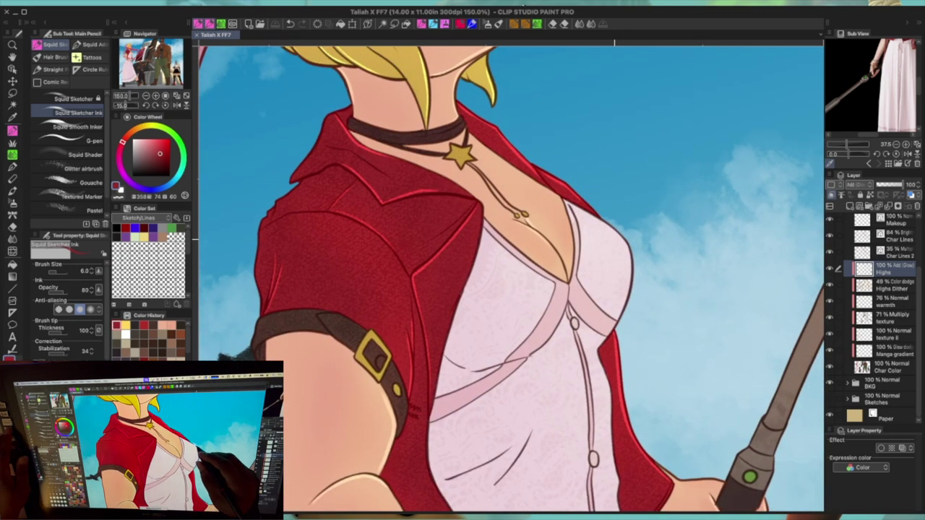
Step: Sample the choker's brown and ink thin highlights along its bands with brush size 5
drag(463, 217, 544, 297)
alt+click(542, 205)
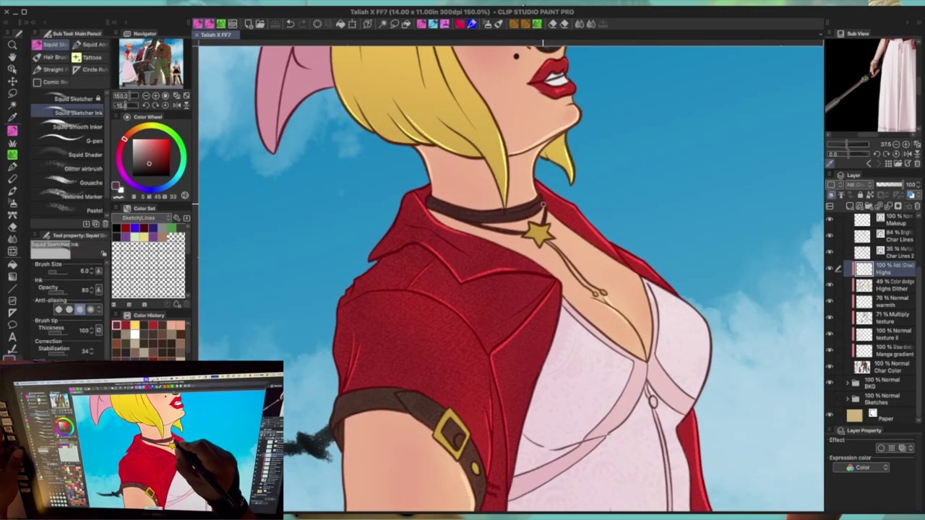
drag(540, 204, 515, 212)
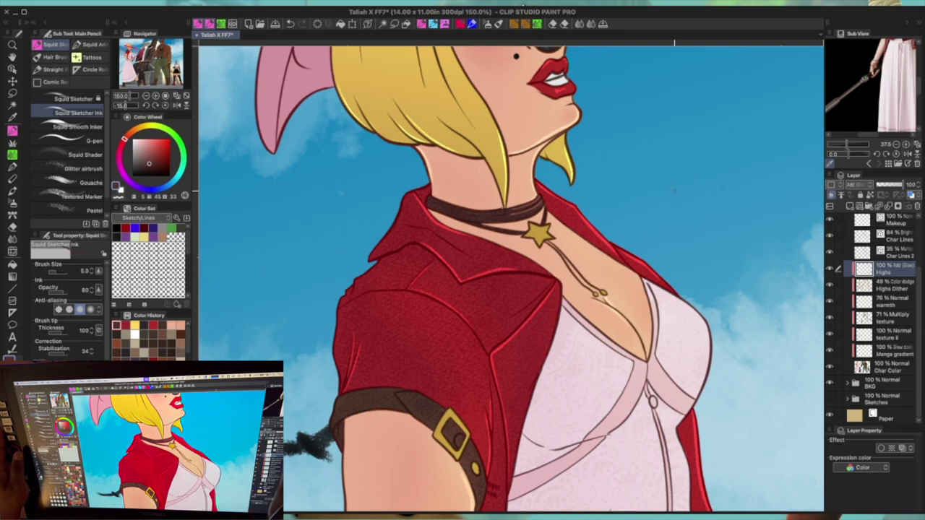
drag(651, 181, 470, 130)
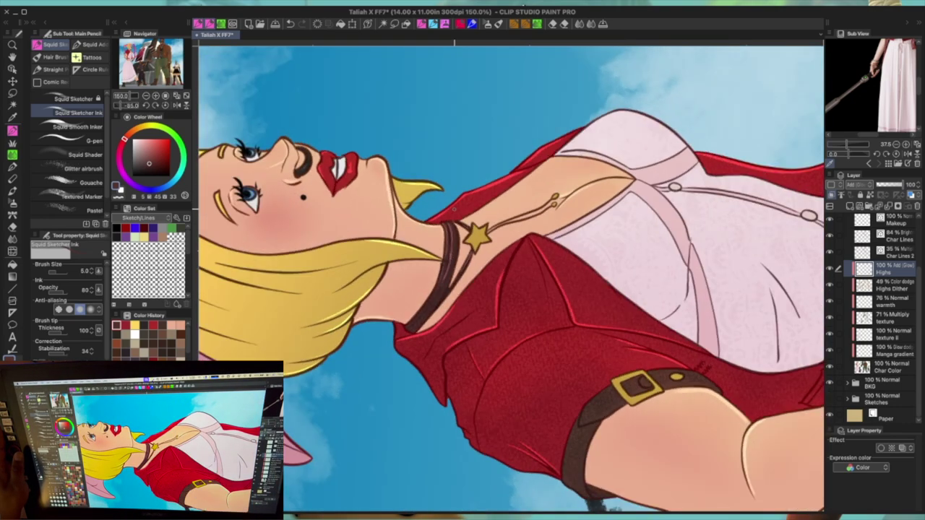
Step: Sample the star pendant's gold and ink thin highlights on the pendant and necklace chain with brush size 5
drag(466, 226, 473, 416)
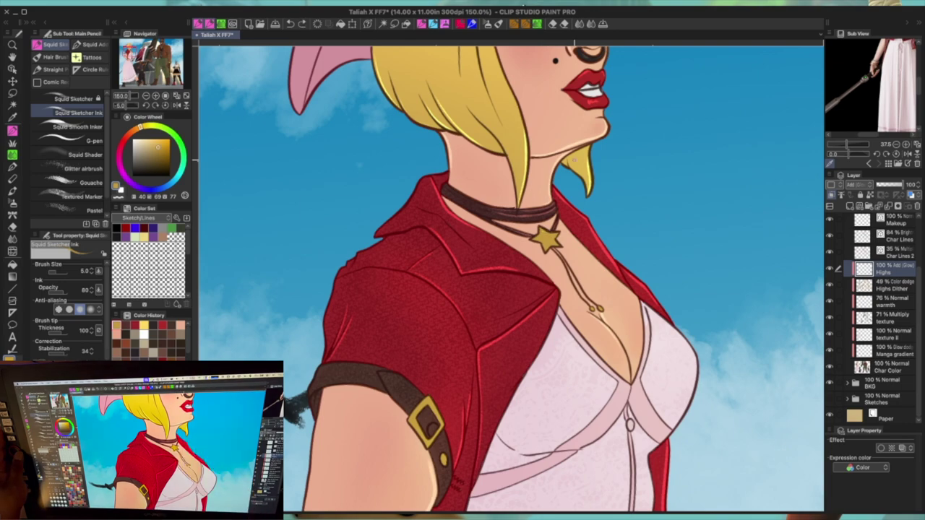
drag(546, 232, 532, 218)
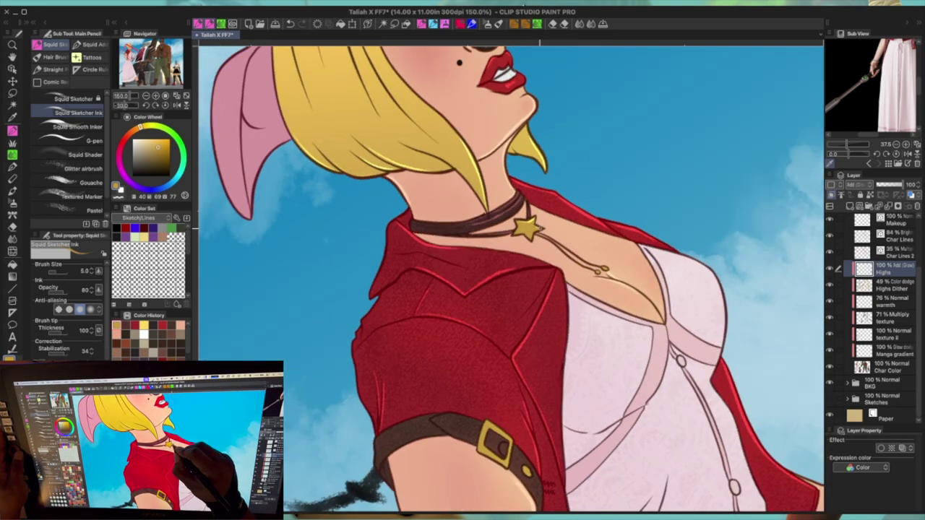
drag(535, 275, 544, 278)
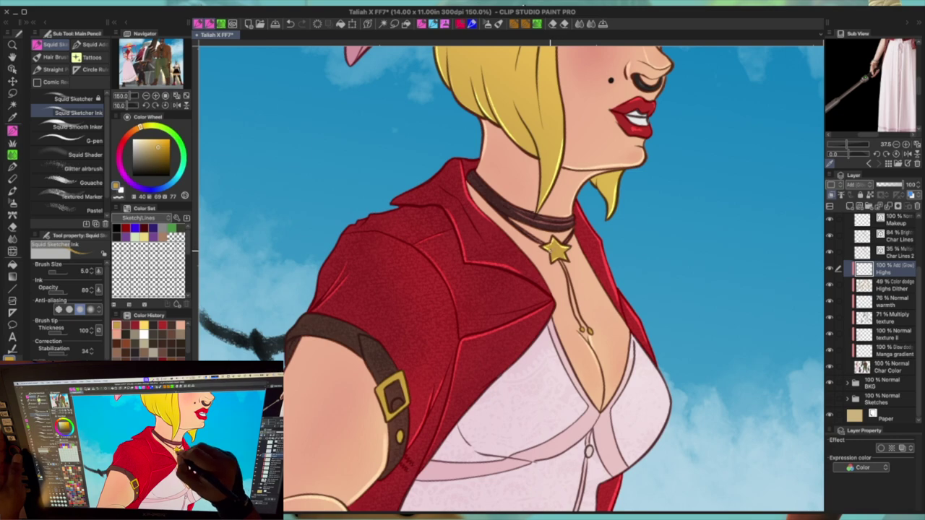
mouse_move(589, 151)
mouse_down()
mouse_move(578, 188)
mouse_move(549, 43)
mouse_up()
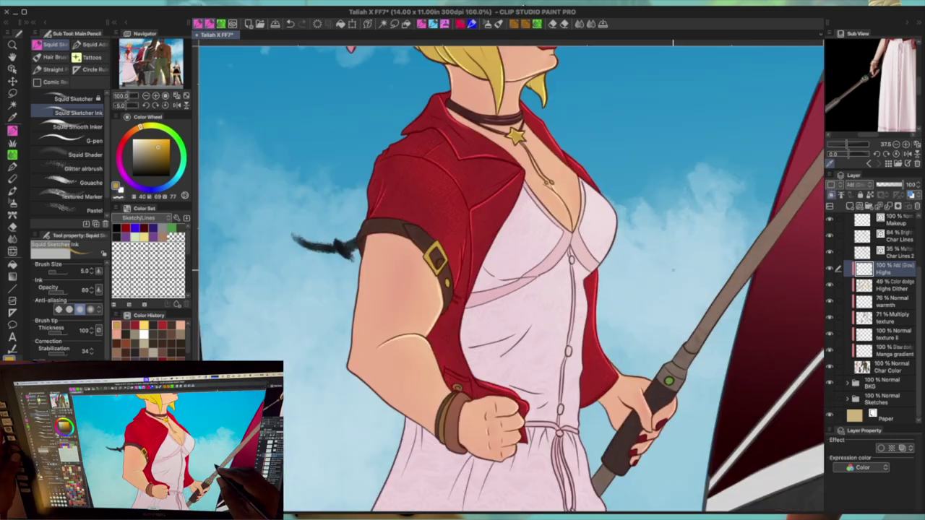
Step: Sample the dress's pale pink as the highlight colour and set the ink brush size to 7
alt+click(595, 183)
drag(595, 182, 595, 183)
key(bracketleft)
key(bracketleft)
key(bracketleft)
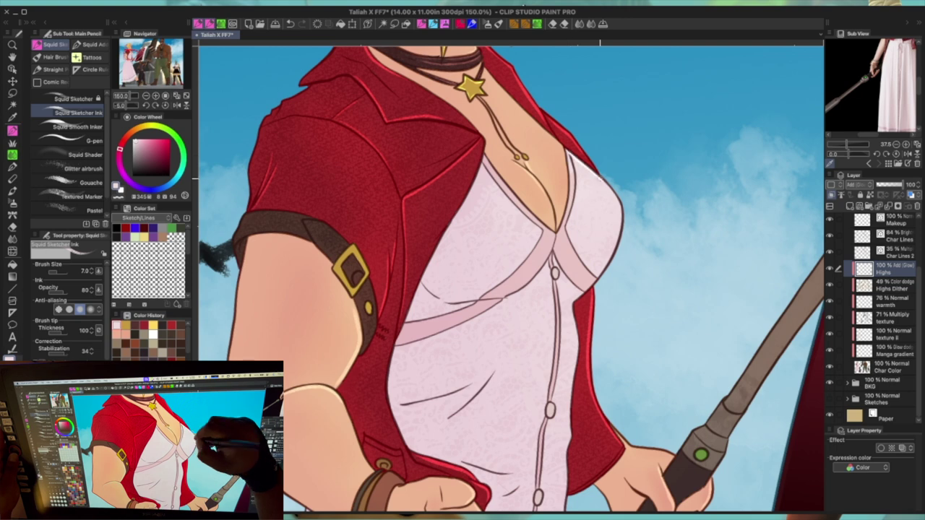
drag(580, 296, 609, 252)
drag(443, 304, 511, 293)
key(ctrl+z)
key(ctrl+z)
Step: Ink darker pink highlights along the bodice's under-bust seam, side edges and waist folds, and save the illustration
alt+click(623, 242)
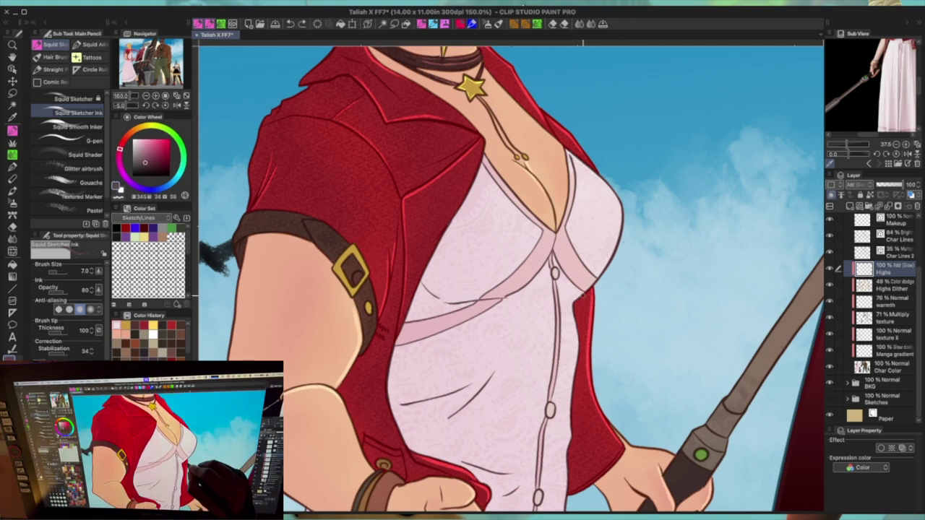
drag(448, 303, 507, 294)
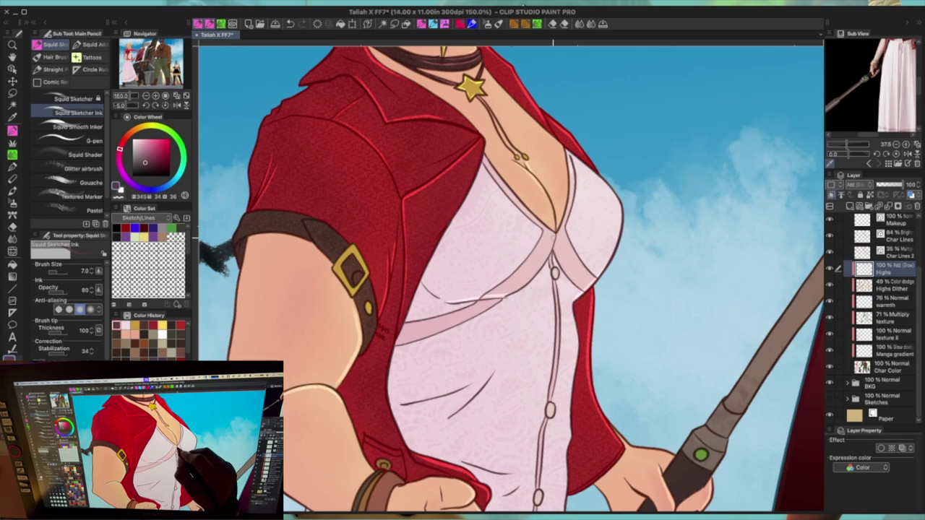
mouse_move(596, 177)
mouse_down()
mouse_move(616, 200)
mouse_move(620, 229)
mouse_up()
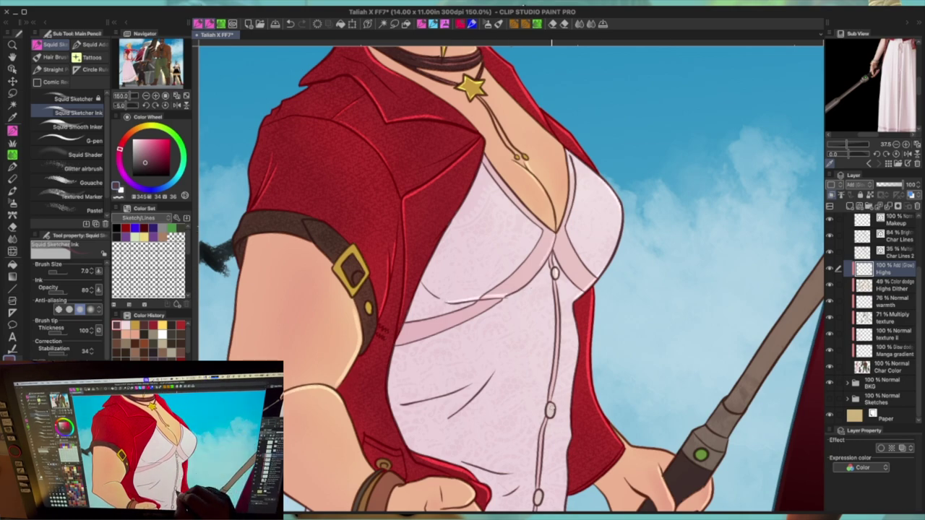
drag(585, 381, 578, 262)
drag(587, 351, 587, 291)
drag(479, 247, 495, 224)
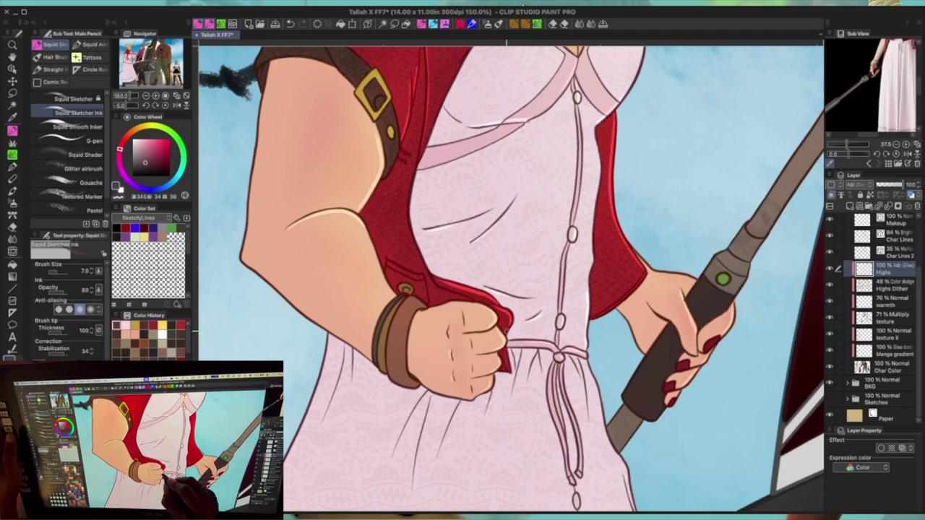
scroll(641, 295, down, 5)
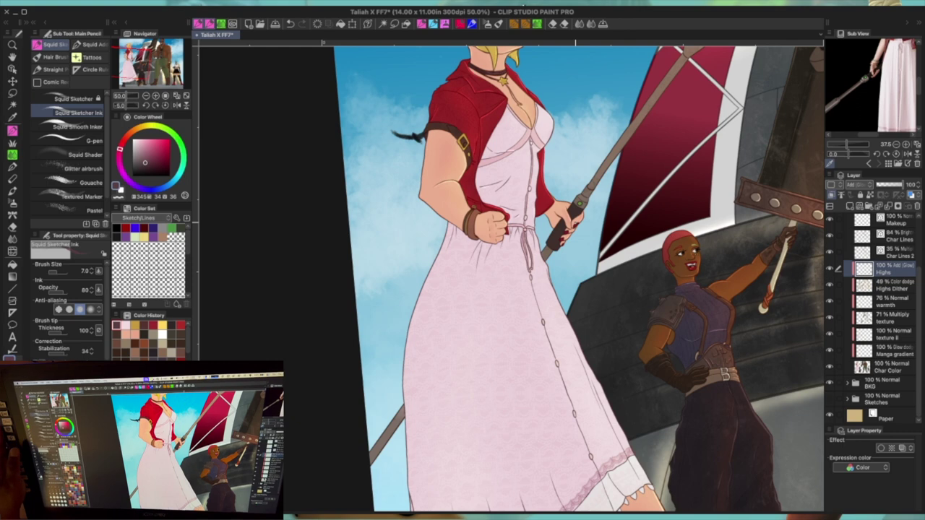
key(super+s)
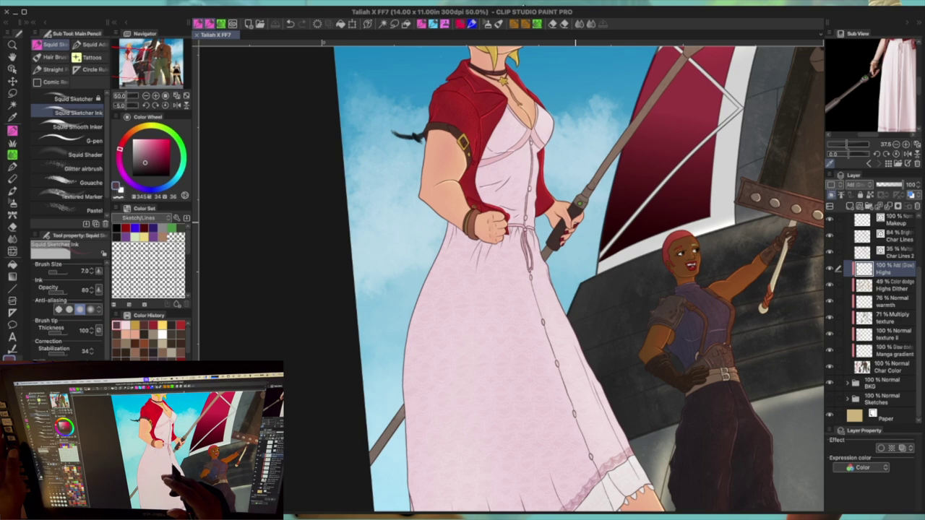
Step: Set the ink brush size to 10 and ink highlights along the upper front edge of the dress's skirt
key(ctrl+alt+0)
key(bracketright)
key(bracketright)
key(bracketright)
drag(494, 244, 521, 318)
drag(550, 375, 479, 173)
key(bracketleft)
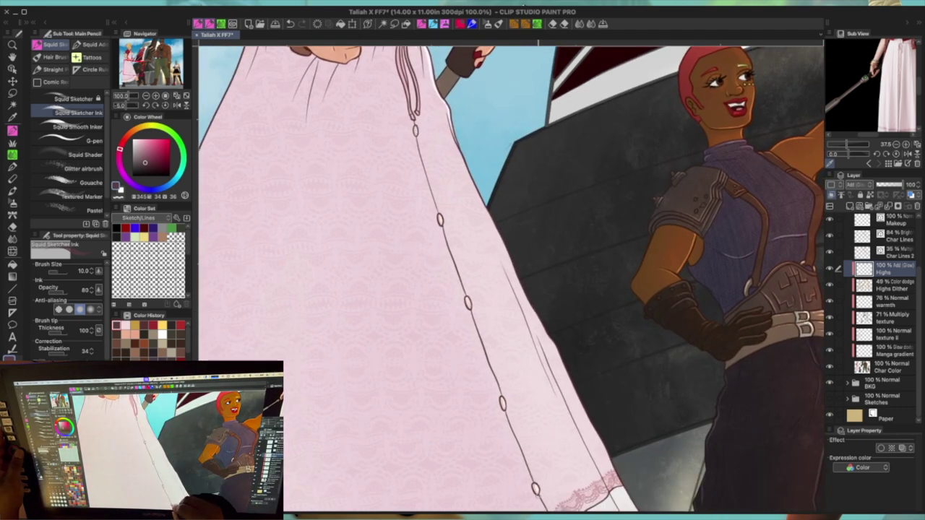
Step: Continue the highlights down the skirt's front edge and the fold beside it with brush size 10, redoing unsatisfactory strokes
drag(444, 113, 519, 279)
key(ctrl+z)
mouse_move(518, 280)
mouse_down()
mouse_move(492, 148)
mouse_move(522, 210)
mouse_move(527, 187)
mouse_up()
mouse_move(536, 237)
mouse_down()
mouse_move(548, 264)
mouse_move(544, 289)
mouse_up()
key(ctrl+z)
drag(509, 207, 536, 273)
key(ctrl+z)
key(bracketleft)
key(bracketleft)
key(bracketright)
key(bracketright)
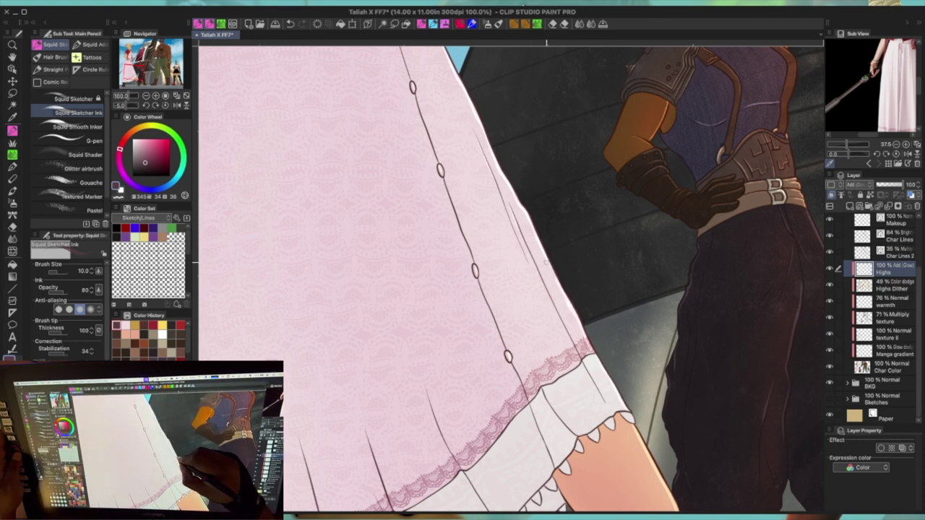
Step: Ink highlights along the skirt's front edge near the hem and down the front folds of the white ruffle
drag(594, 312, 579, 207)
drag(489, 416, 462, 381)
drag(436, 345, 524, 231)
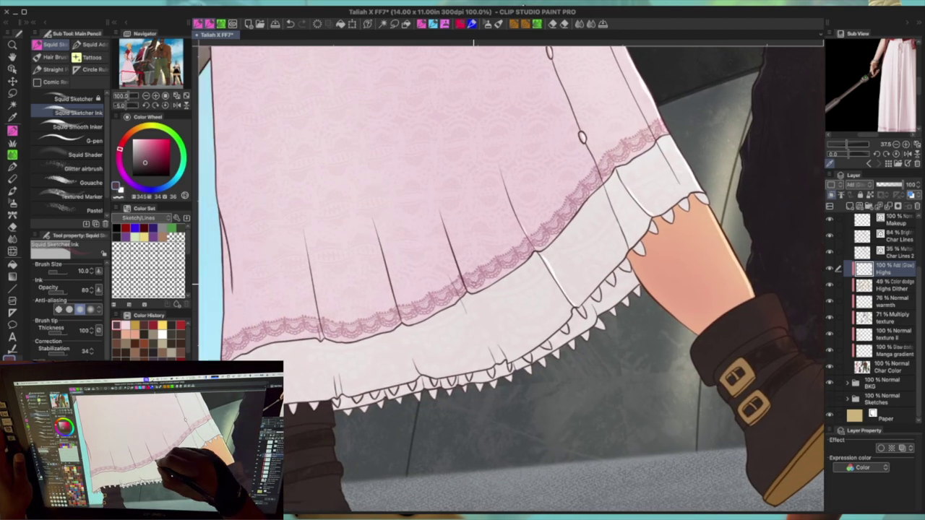
Step: Ink highlights along the pleats above the lace trim, the small folds at the ruffle's hem and the skirt's rear edge
drag(394, 289, 406, 325)
drag(426, 376, 417, 365)
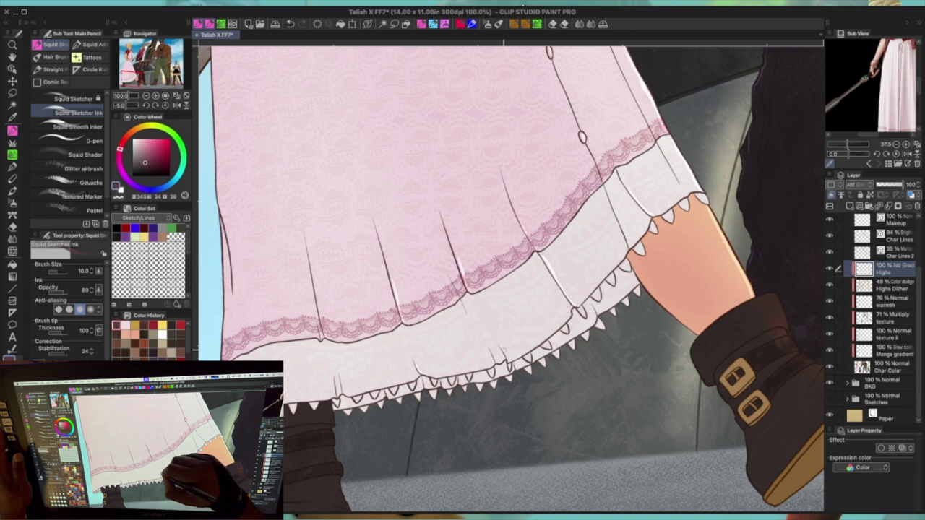
drag(500, 349, 494, 366)
drag(346, 378, 342, 392)
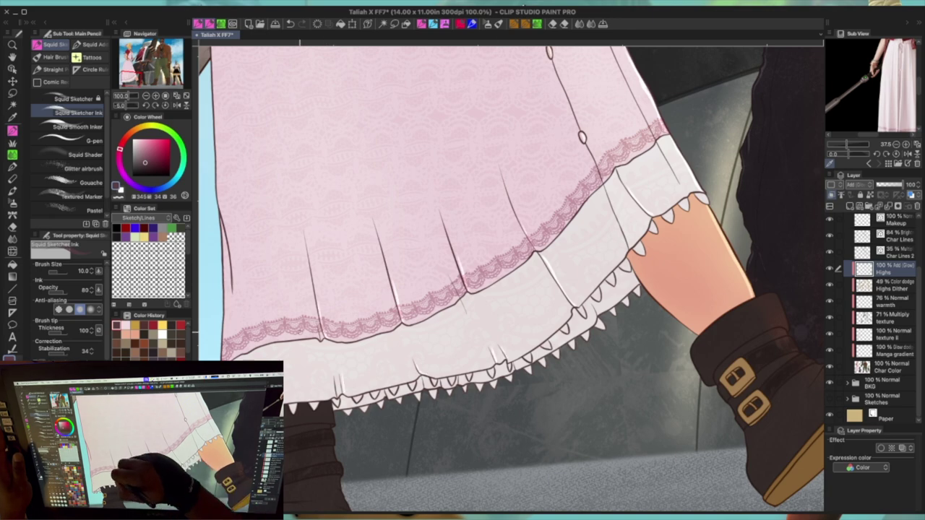
drag(219, 195, 231, 271)
scroll(510, 275, down, 3)
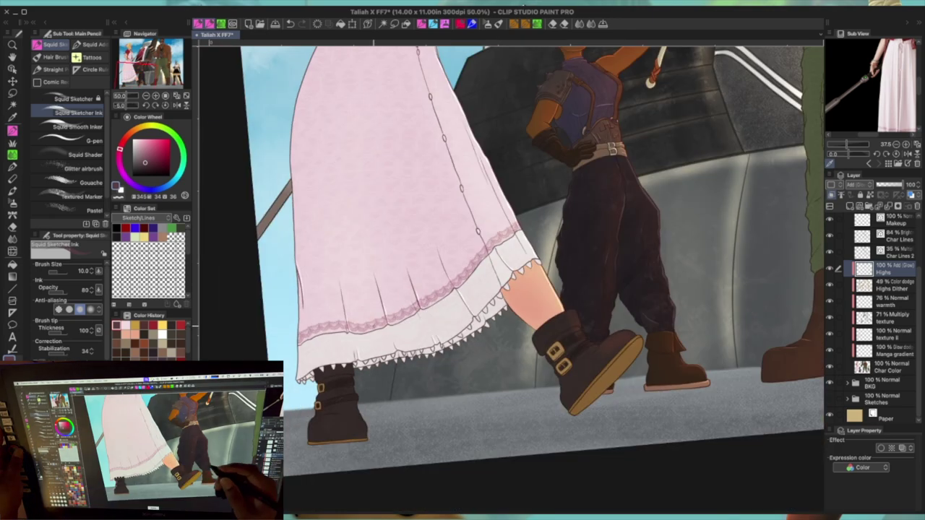
Step: Sample the armband buckle's gold and ink highlights along the buckle's edges with brush size 5
scroll(528, 318, up, 5)
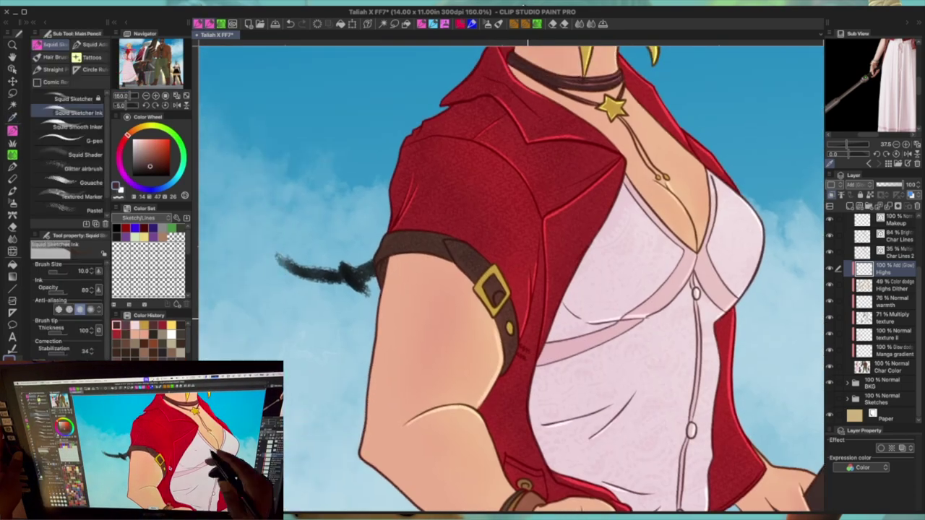
scroll(459, 199, up, 1)
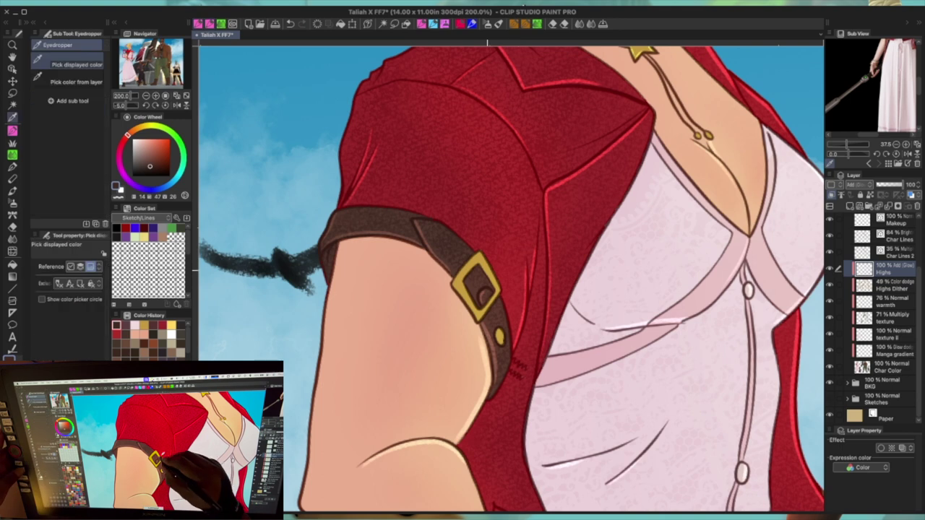
alt+click(486, 265)
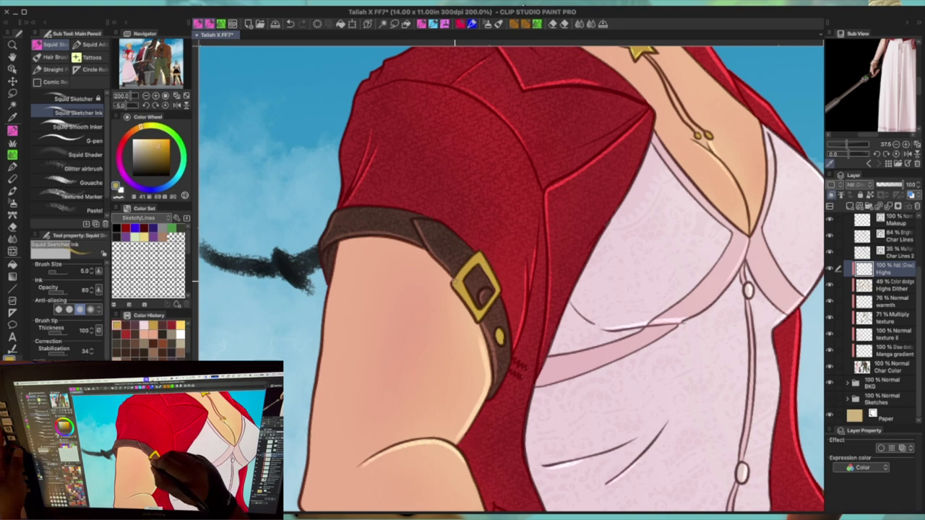
alt+click(469, 275)
key(bracketleft)
drag(455, 275, 480, 316)
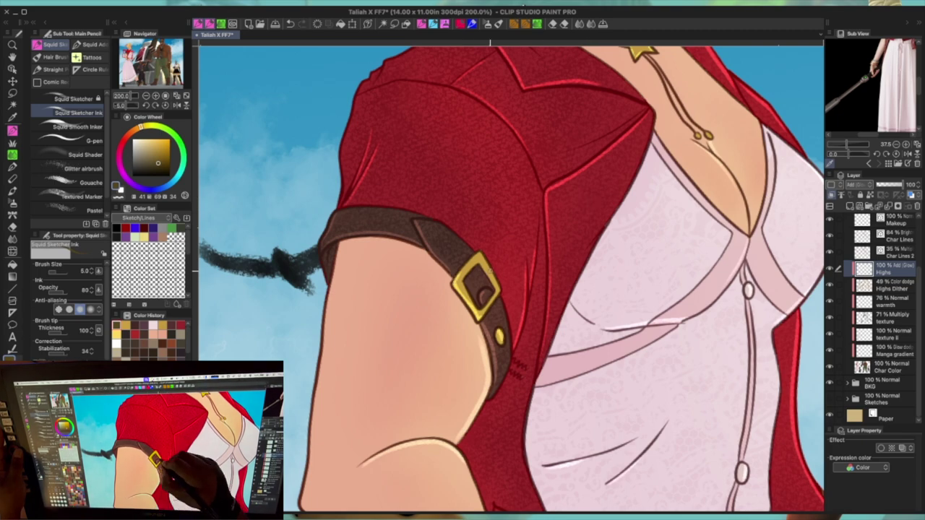
Step: Sample the raised boot's colours and ink highlights along its toe and upper edge with brush size 8
scroll(483, 269, down, 8)
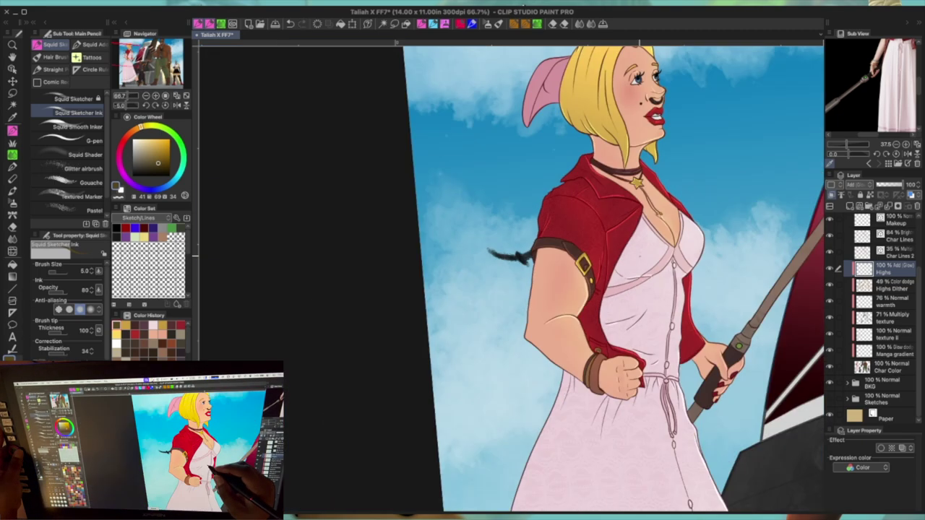
scroll(640, 256, down, 5)
scroll(639, 256, up, 3)
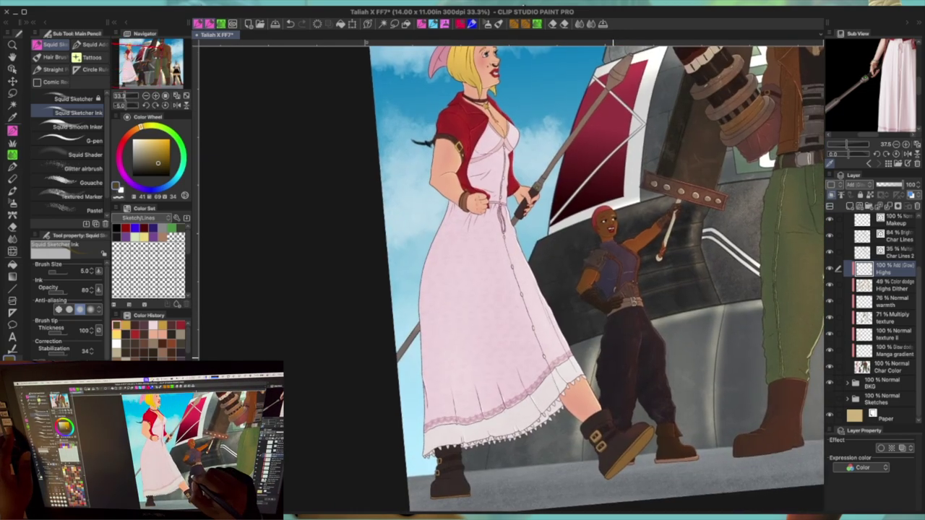
scroll(595, 307, down, 2)
scroll(595, 306, up, 5)
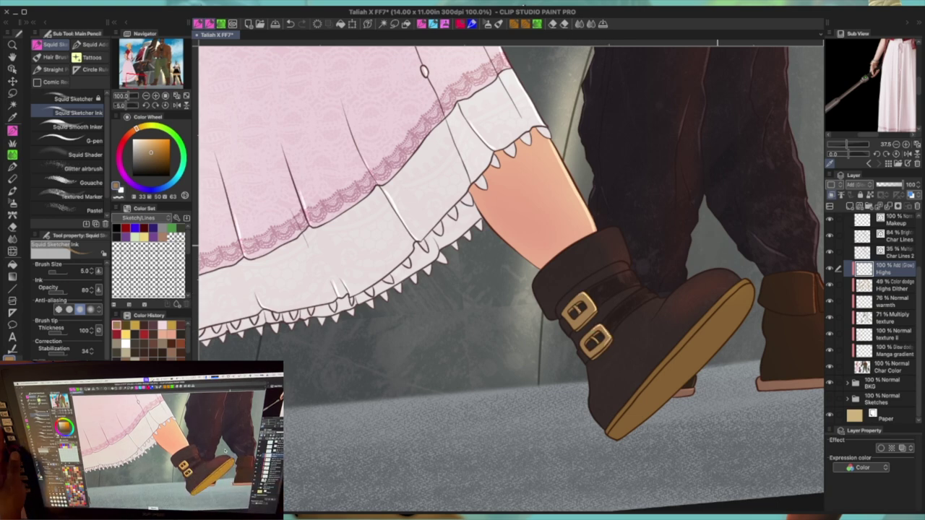
alt+click(738, 280)
mouse_move(738, 281)
mouse_down()
mouse_move(713, 273)
mouse_move(663, 299)
mouse_move(643, 296)
mouse_up()
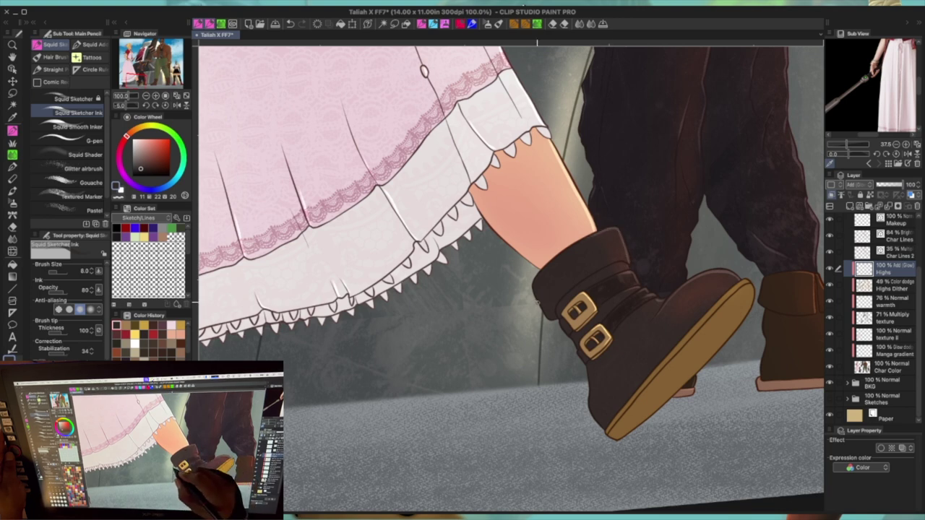
Step: Sample the raised boot sole's tan and ink highlights along its rim and toe, enlarging the brush from 8 to 30
alt+click(741, 287)
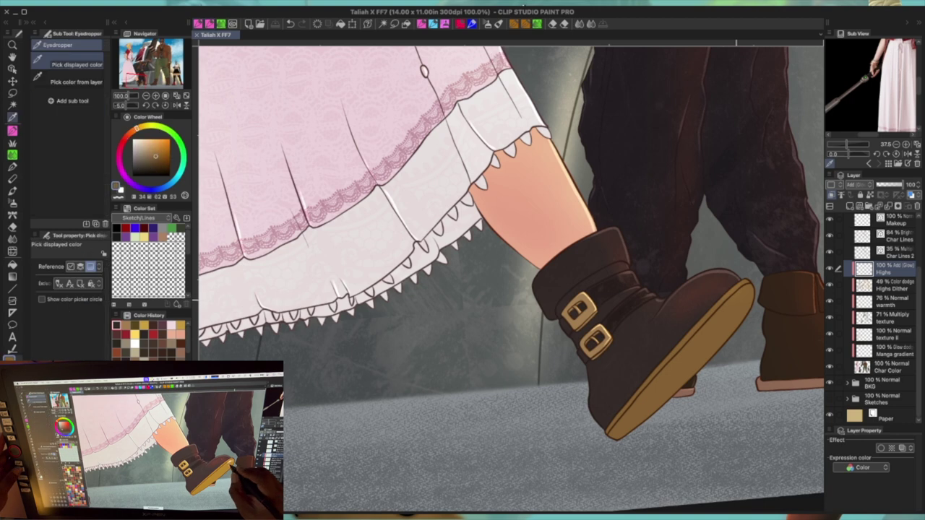
drag(732, 289, 703, 318)
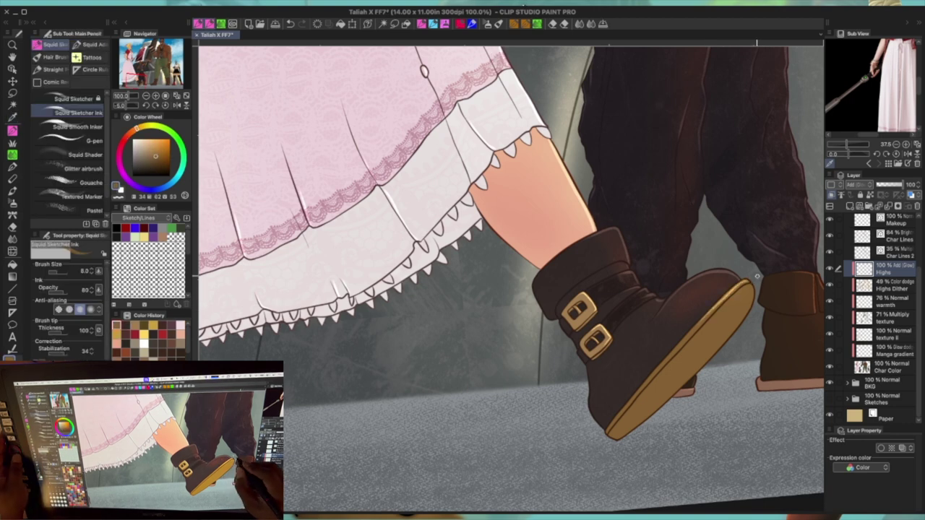
drag(752, 284, 727, 296)
key(bracketright)
key(bracketright)
key(bracketright)
key(bracketright)
key(bracketright)
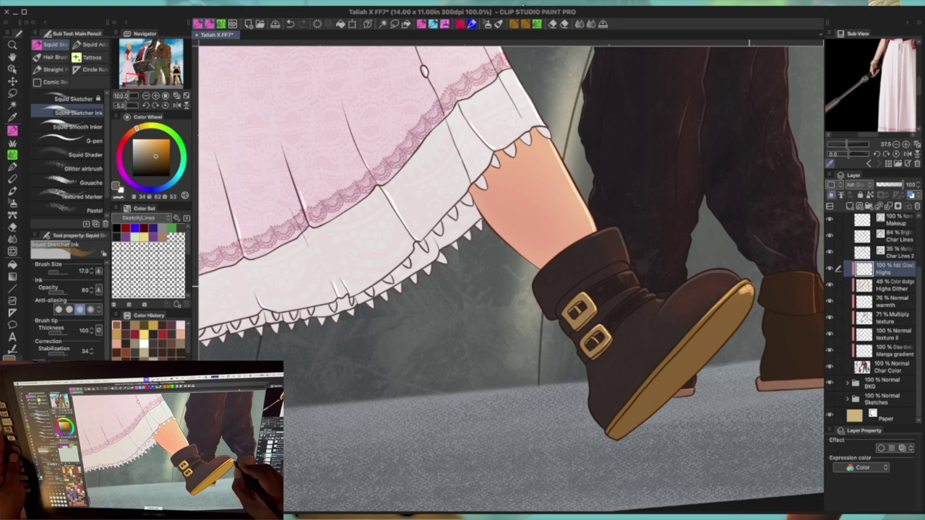
key(bracketright)
key(bracketright)
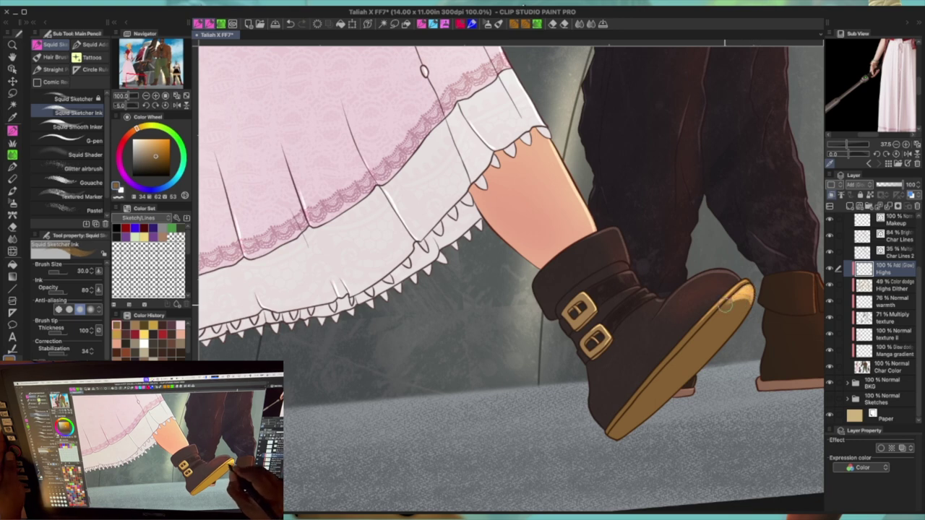
Step: Soften the highlight on the sole's toe with the Squid Blender at brush size 30, and return to Squid Sketcher Ink
key(j)
key(bracketright)
key(bracketright)
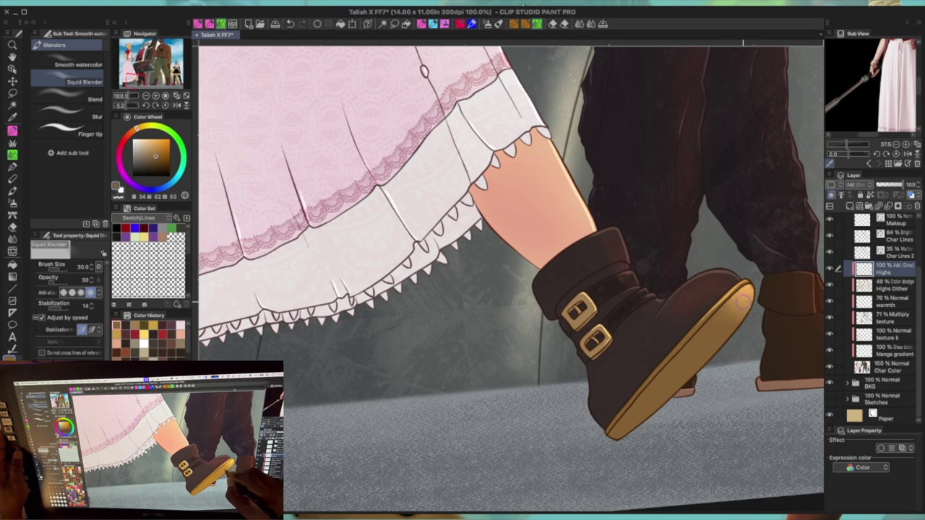
key(p)
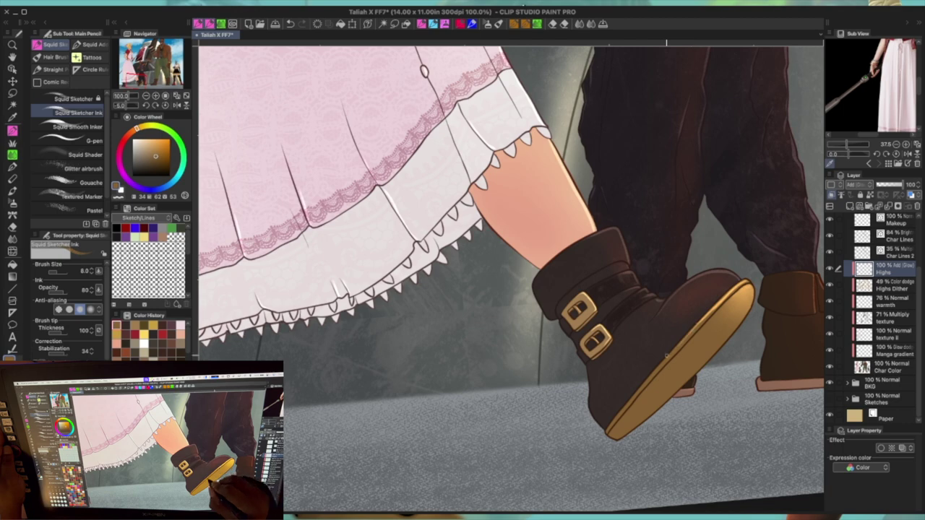
Step: Ink brown highlights on the planted boot's folds and toe edge with brush size 7, and sample its buckle's gold
drag(642, 262, 445, 330)
key(ctrl+plus)
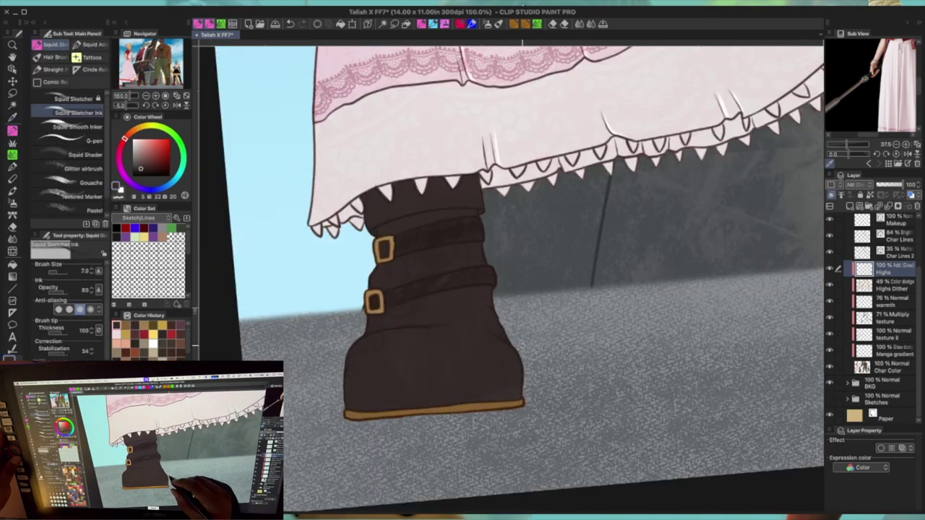
mouse_move(523, 388)
mouse_down()
mouse_move(484, 296)
mouse_move(494, 279)
mouse_move(482, 230)
mouse_up()
drag(351, 354, 449, 327)
drag(599, 268, 549, 347)
mouse_move(396, 412)
mouse_down()
mouse_move(424, 377)
mouse_move(495, 335)
mouse_up()
alt+click(403, 354)
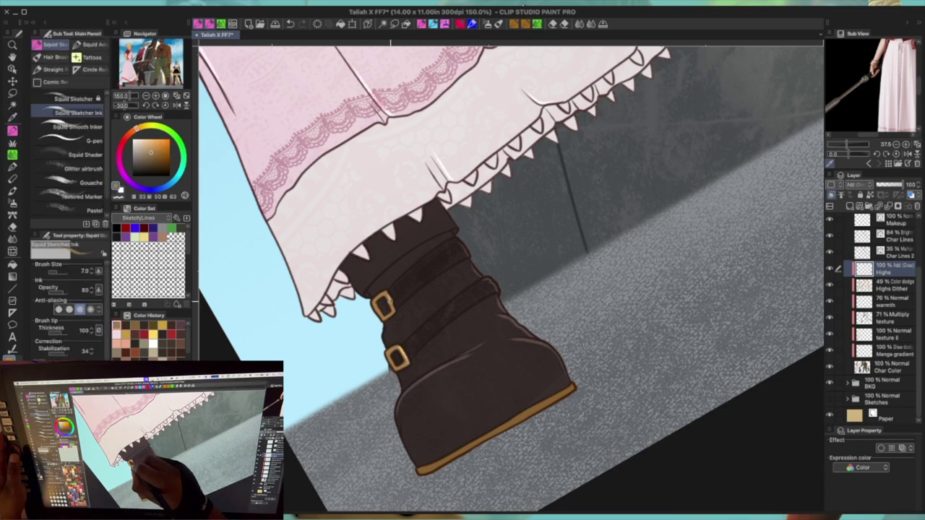
Step: Reset the canvas rotation and save the illustration
key(ctrl+@)
key(ctrl+minus)
key(ctrl+minus)
key(ctrl+minus)
key(ctrl+minus)
key(ctrl+minus)
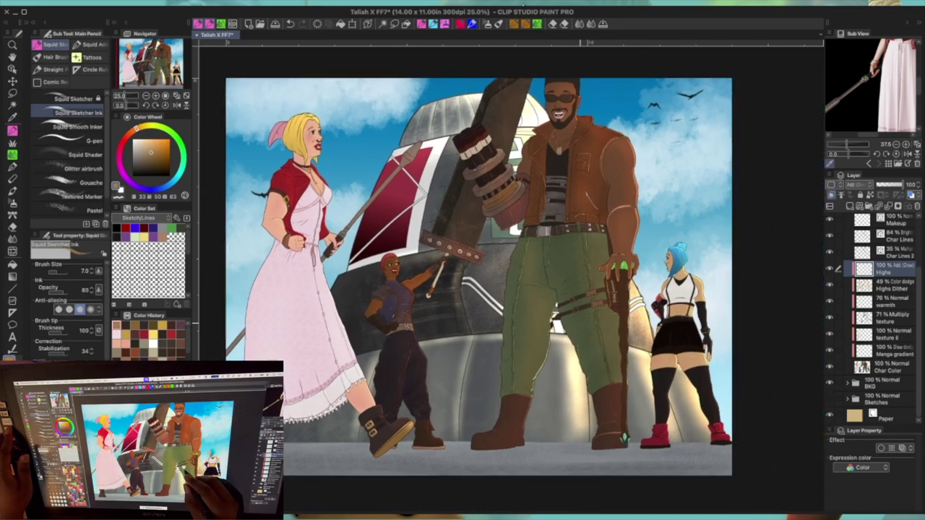
drag(463, 469, 501, 471)
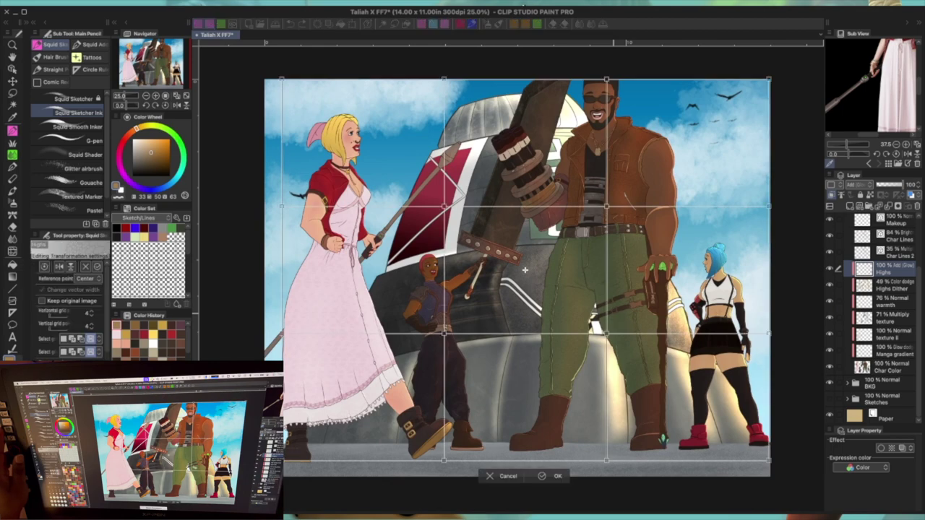
key(ctrl+s)
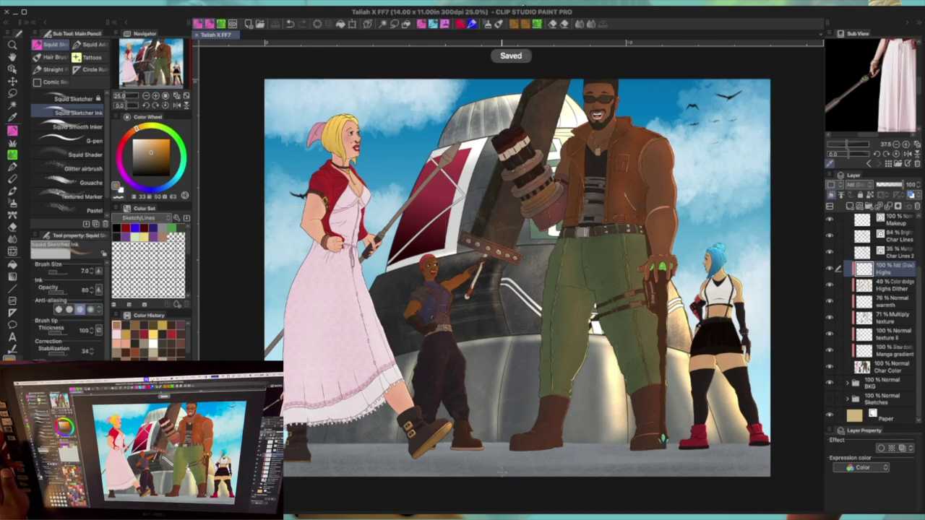
scroll(636, 188, up, 1)
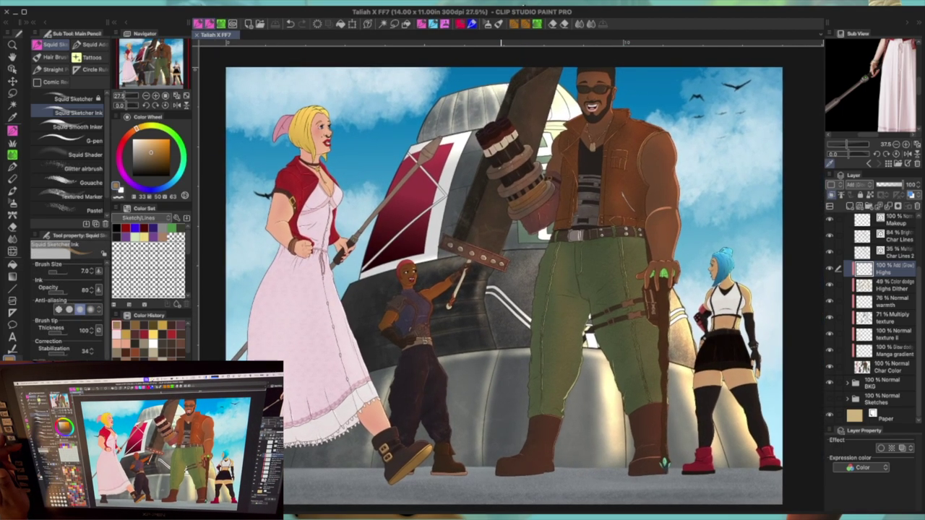